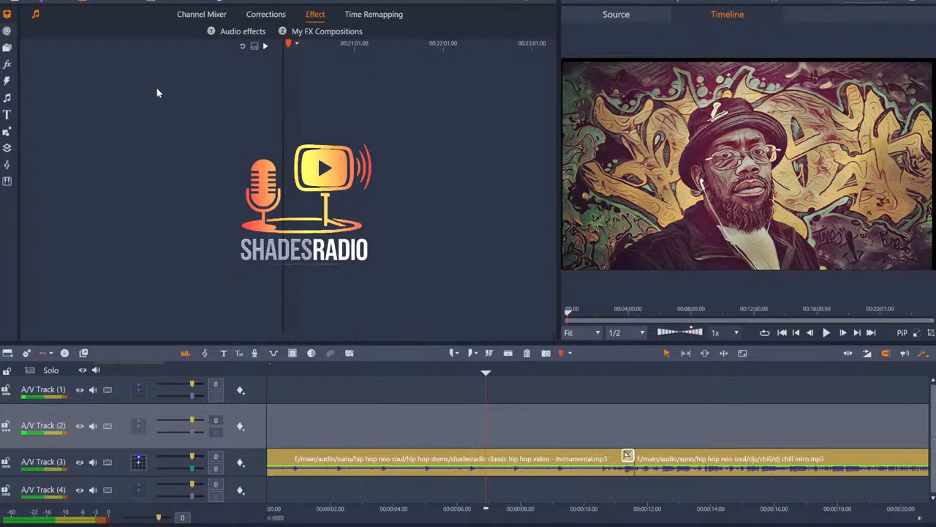
Show the media library and clear its "drop" search filter.
left_click(43, 4)
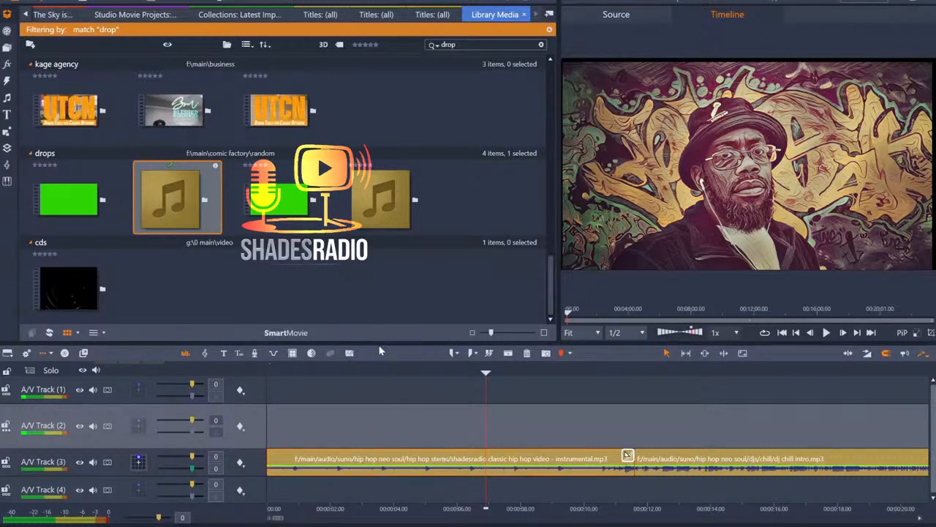
left_click(364, 257)
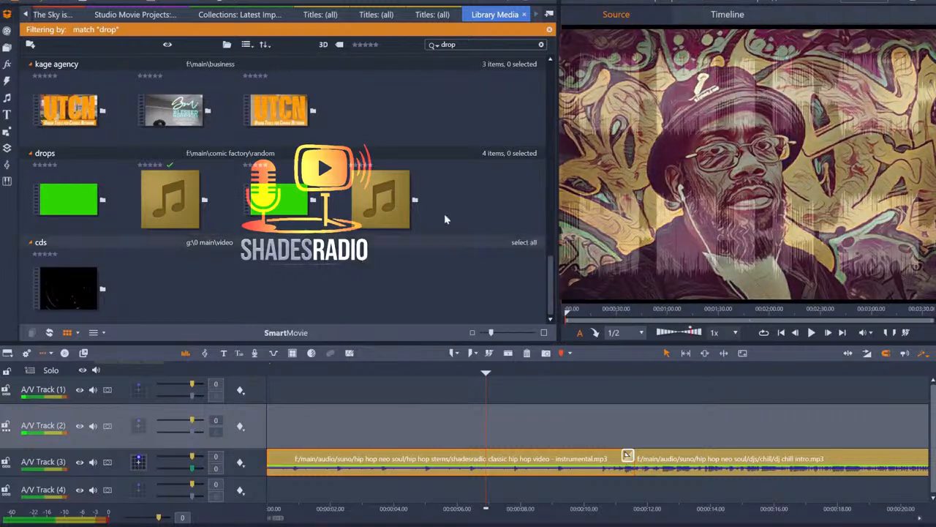
left_click(540, 44)
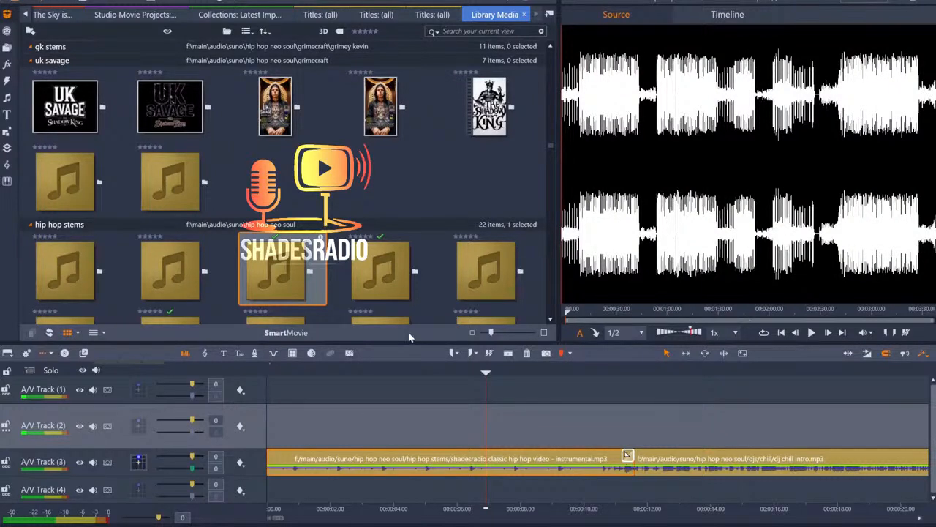
Preview a portrait image in the uk savage folder and the first two audio clips in the hip hop stems folder.
left_click(288, 136)
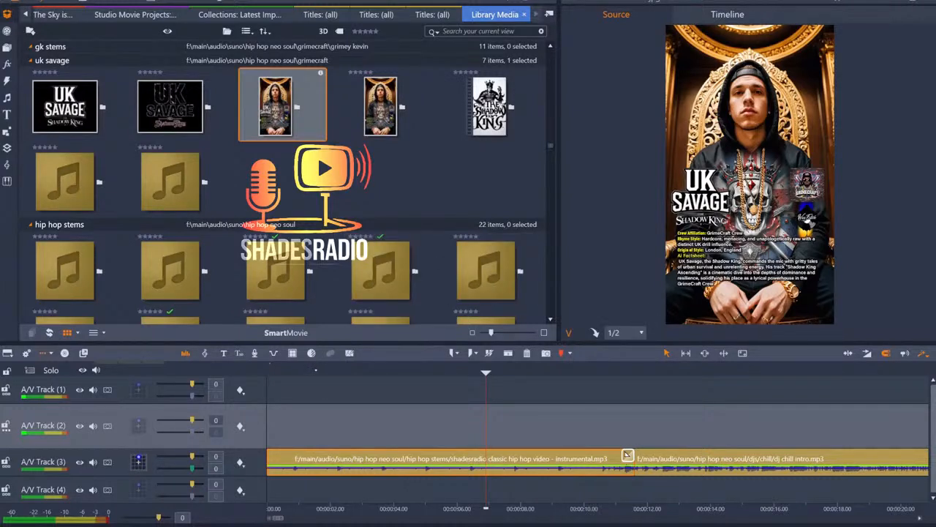
left_click(211, 261)
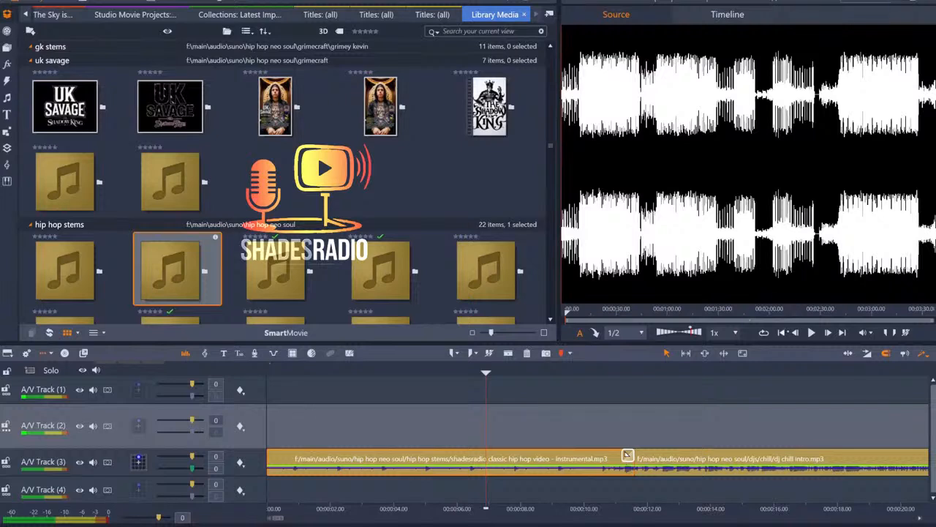
left_click(65, 270)
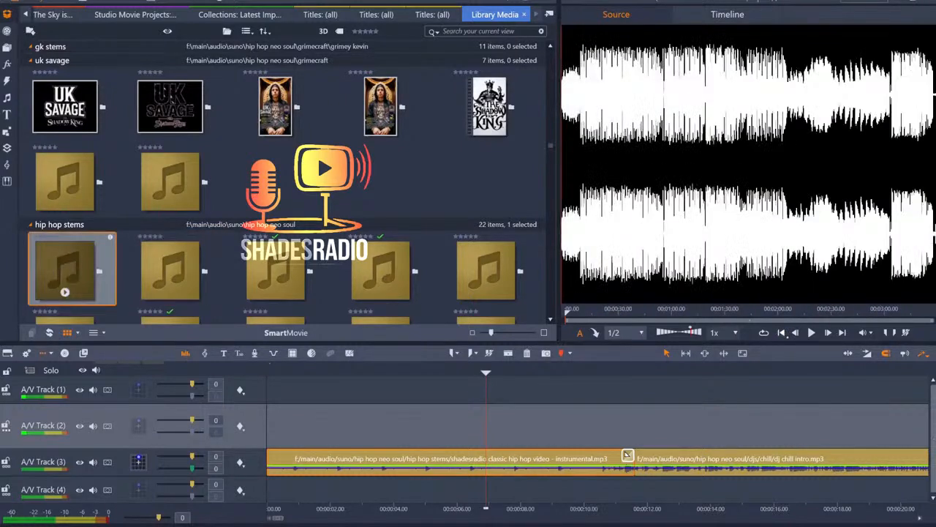
Return to the timeline's start and play the opening instrumental through its transition into the dj chill intro clip.
left_click(627, 454)
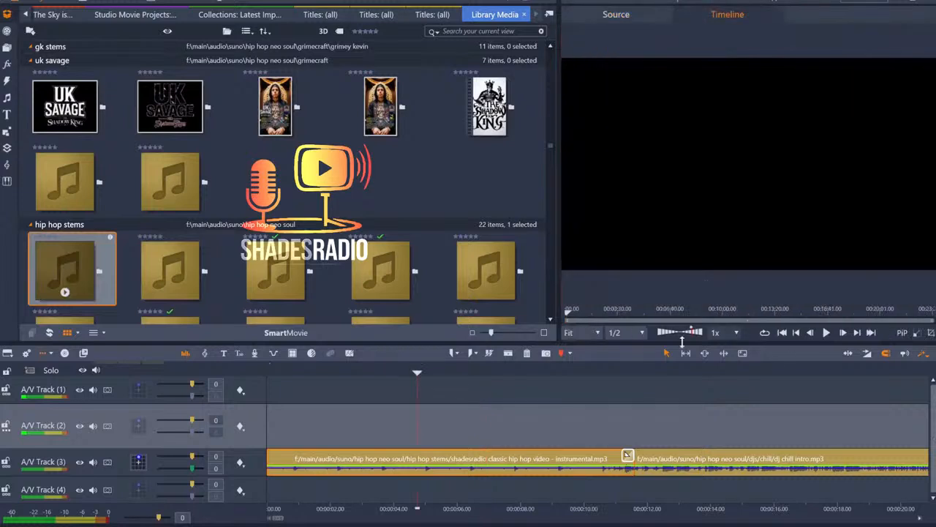
key("Home")
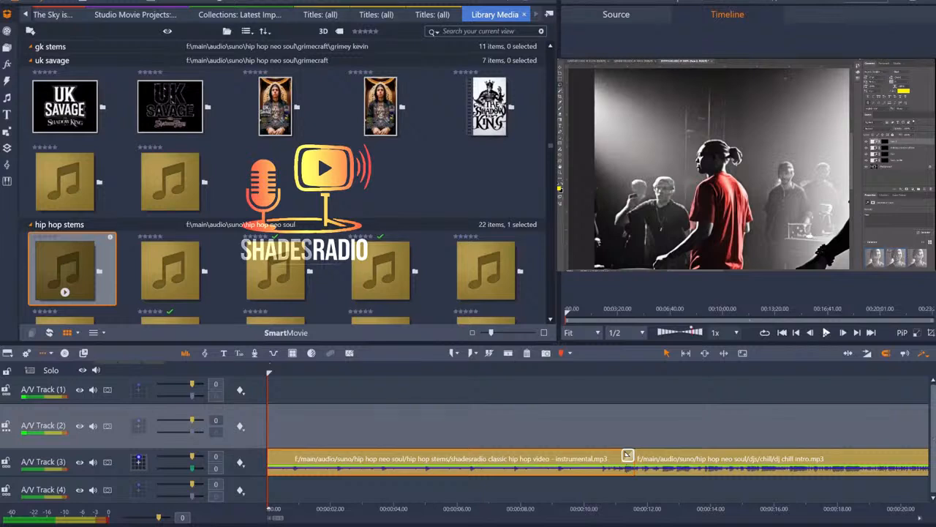
key("space")
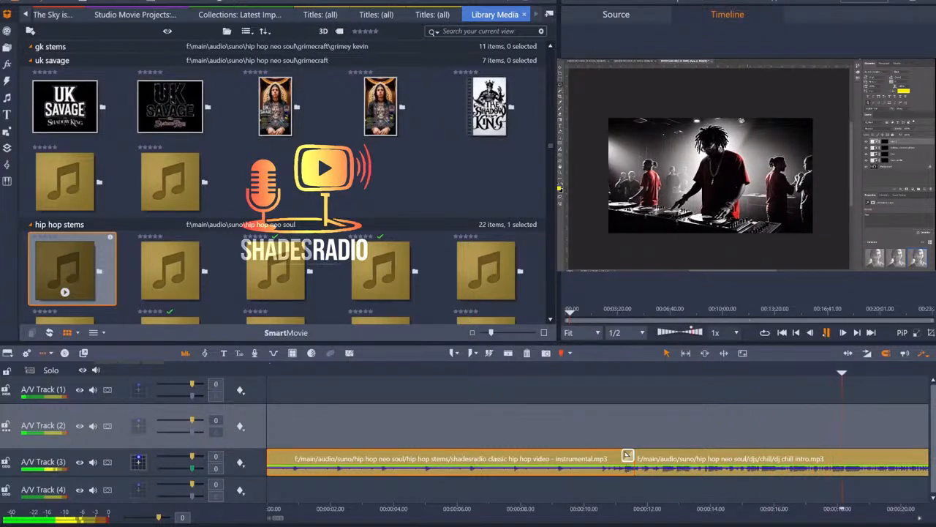
key("space")
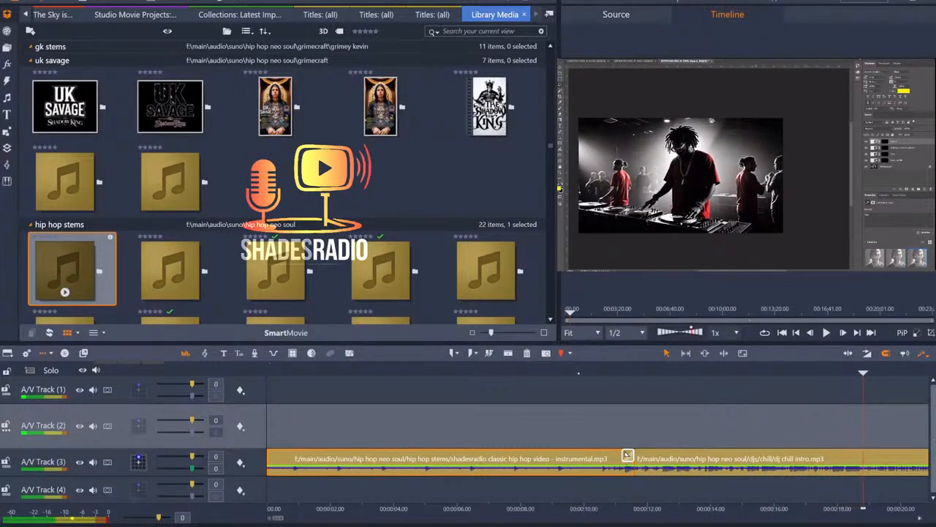
Replay the timeline from about 10 seconds through the dj chill intro into the following instrumental clip.
left_click(580, 508)
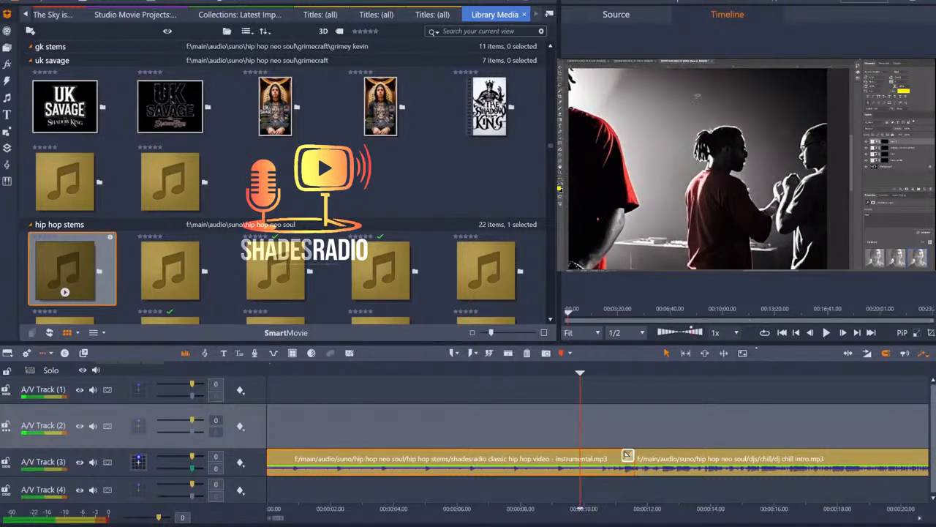
key("space")
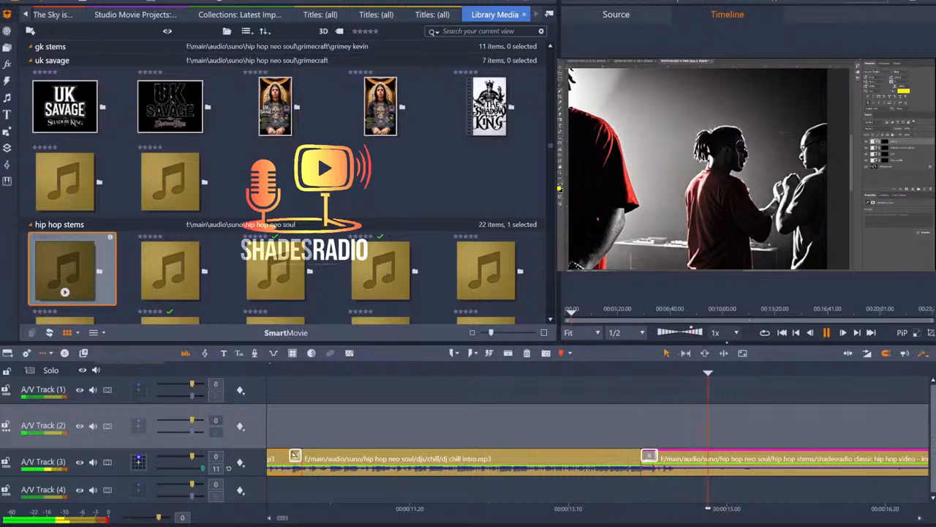
key("space")
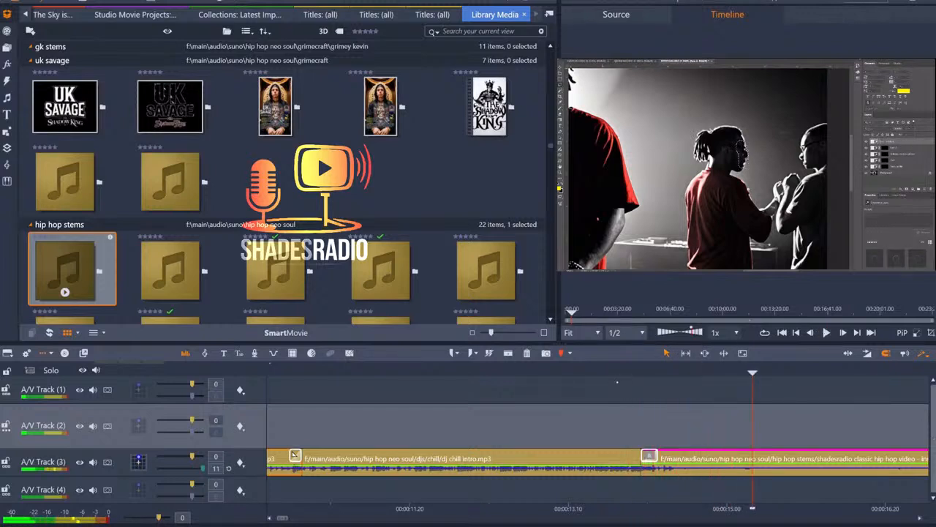
Open the audio effect settings of the instrumental clip after the first dj chill intro to inspect its Equalizer preset.
left_click(610, 373)
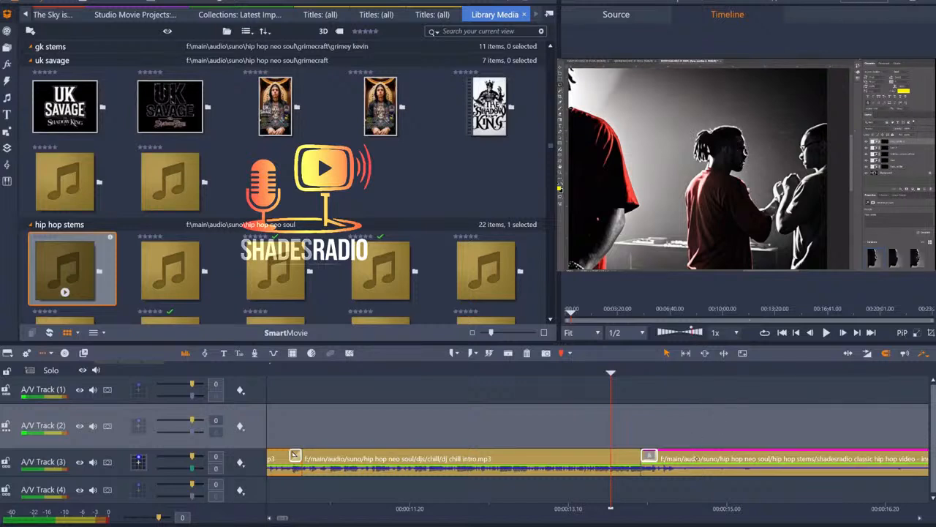
left_click(696, 457)
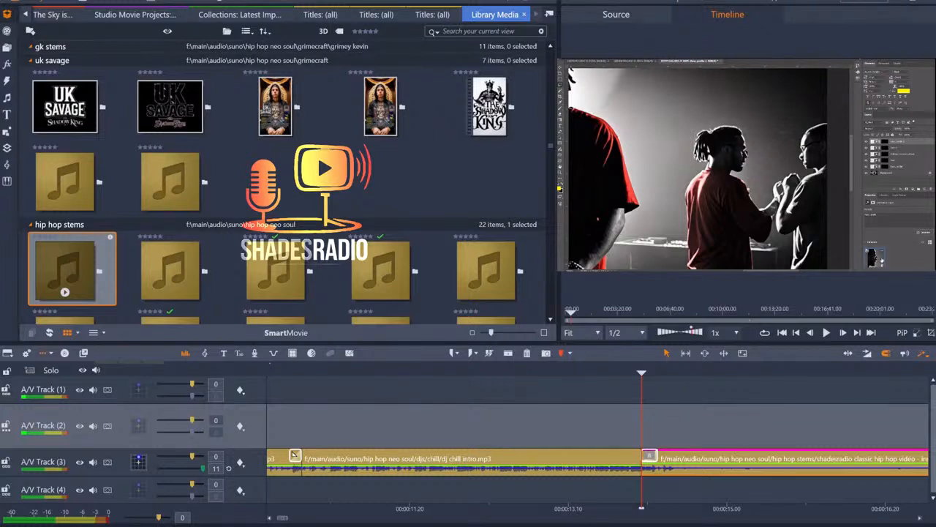
left_click(295, 455)
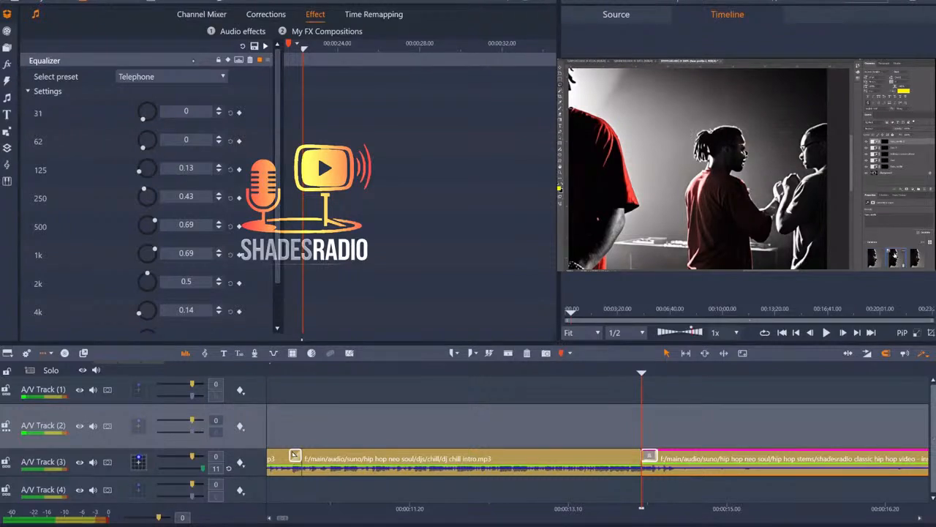
left_click(193, 60)
left_click(192, 60)
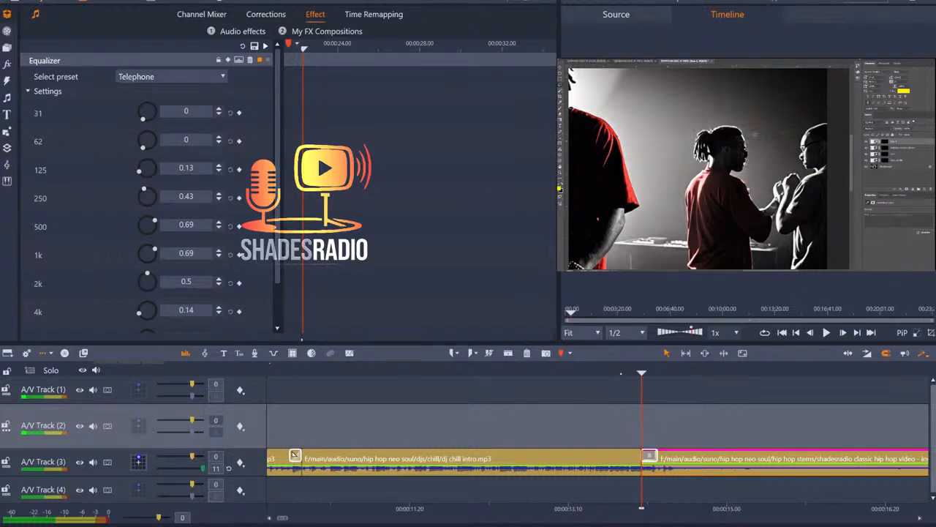
Play the Telephone-equalized instrumental and the transition out of it, replaying from about 32 seconds.
left_click(621, 372)
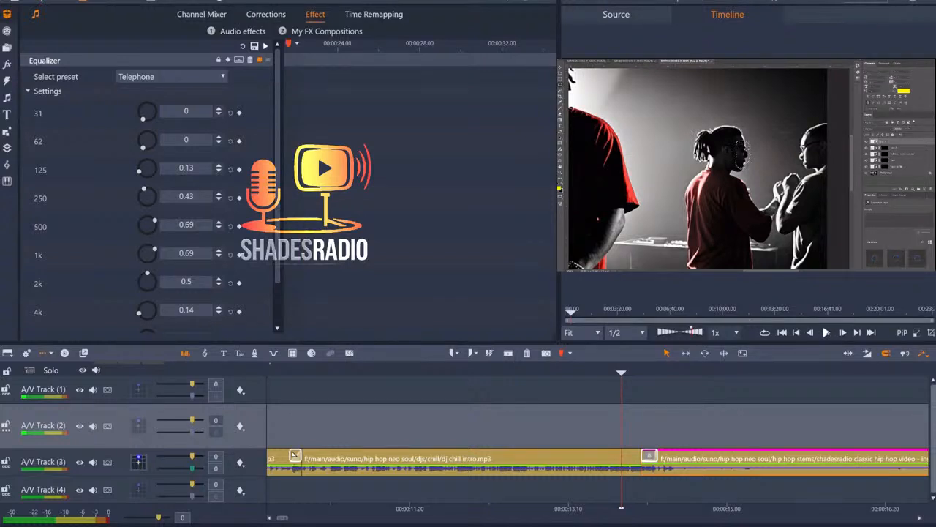
left_click(827, 332)
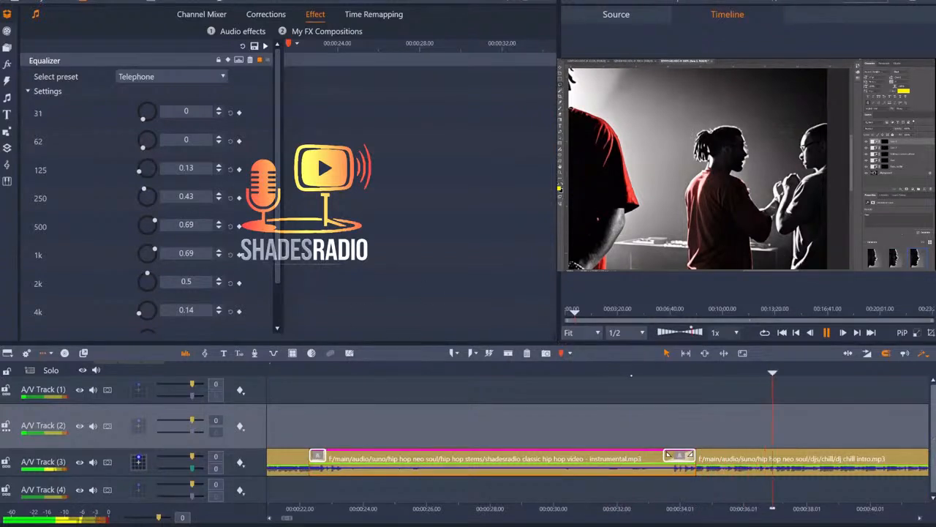
left_click(631, 375)
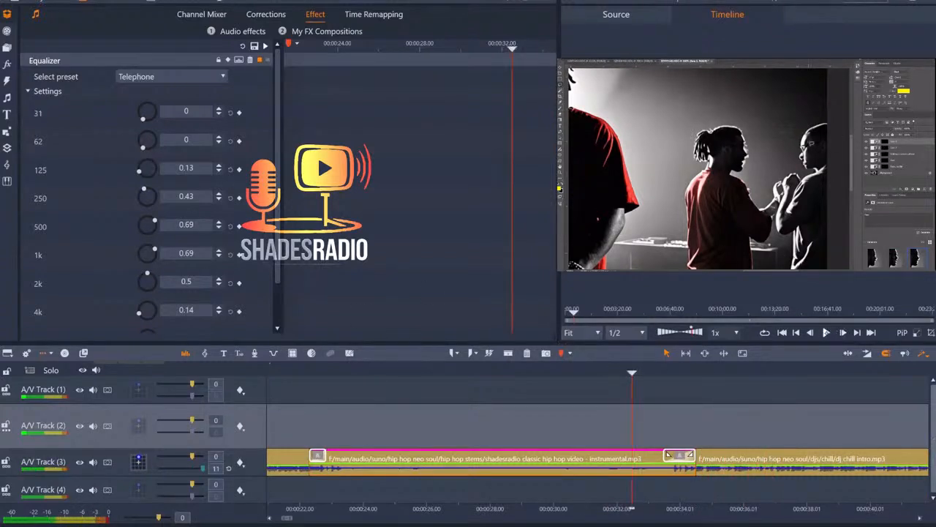
key("space")
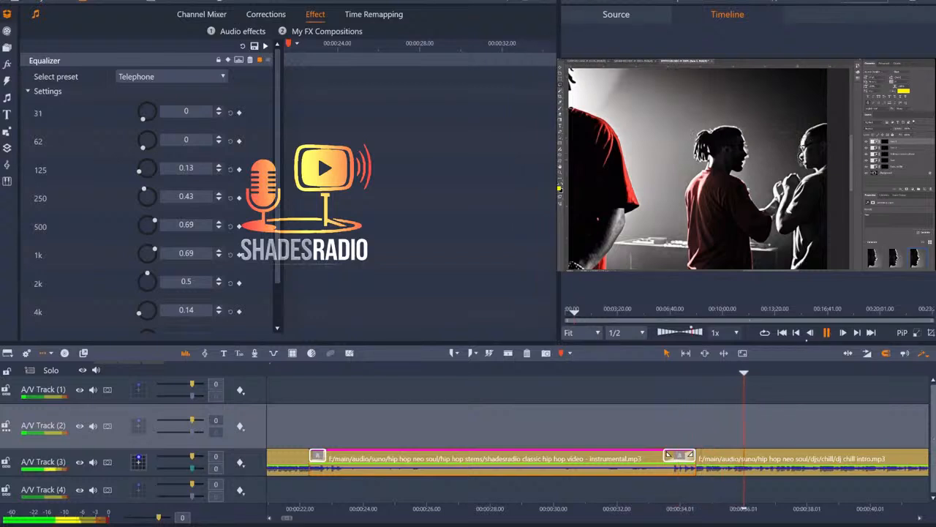
key("space")
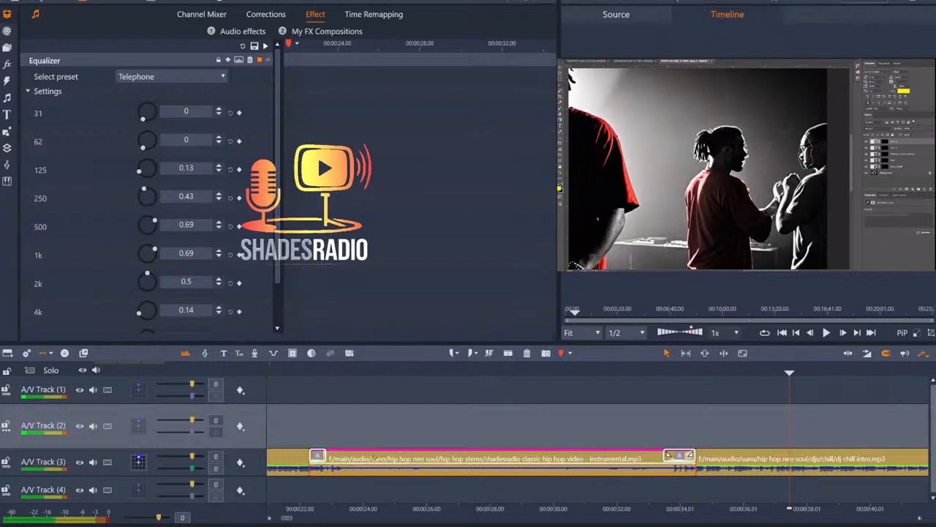
Set the A/V Track (3) volume over the equalized instrumental clip to 6 and replay its transition into the next dj chill intro.
left_click(380, 462)
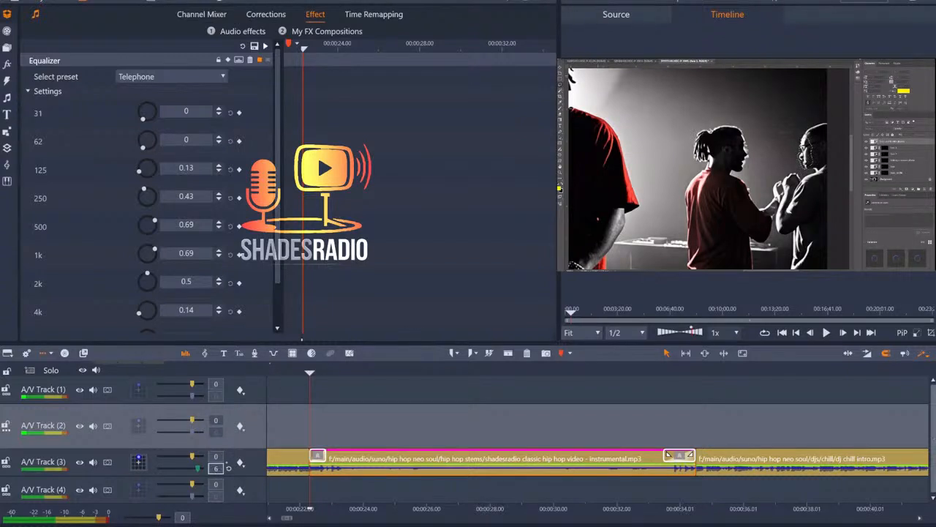
key("space")
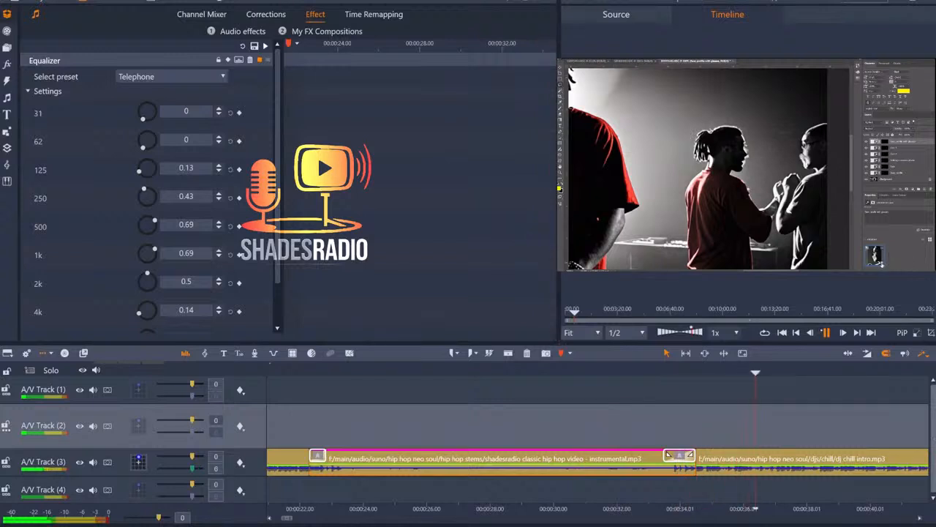
left_click(662, 373)
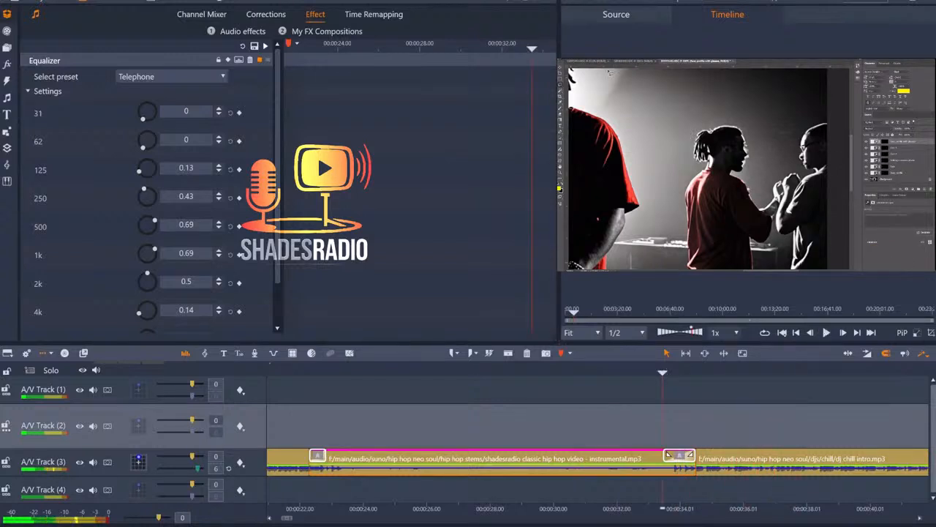
left_click(632, 373)
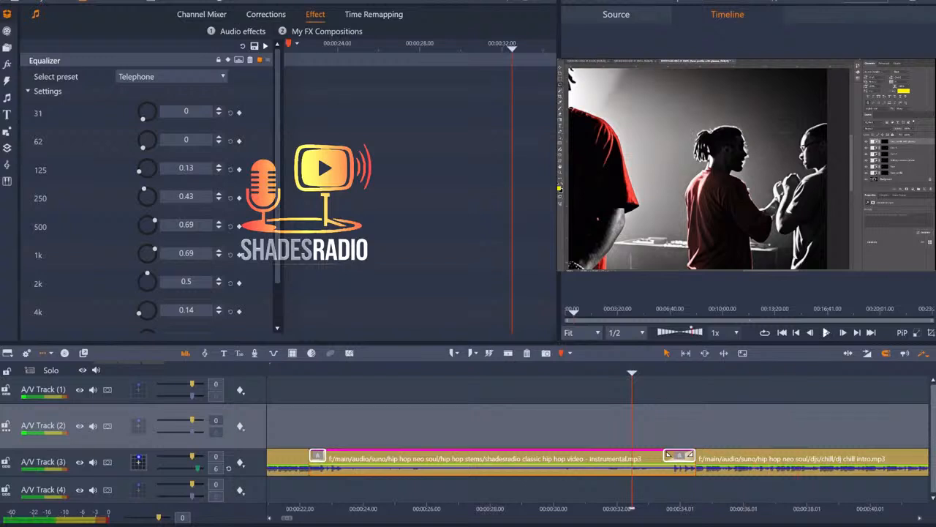
key("space")
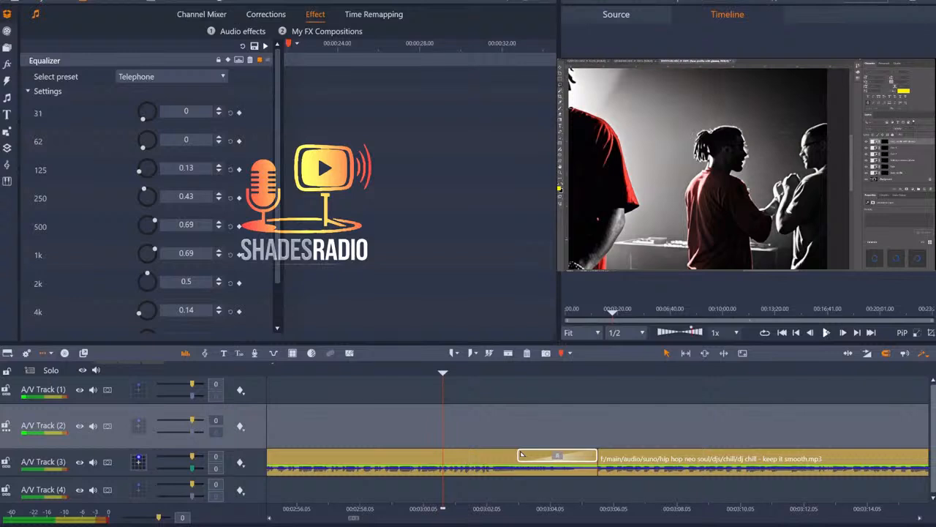
Play the crossfades leading into the "keep it smooth" and "jazz - reggae rhythm" clips on A/V Track (3).
key("space")
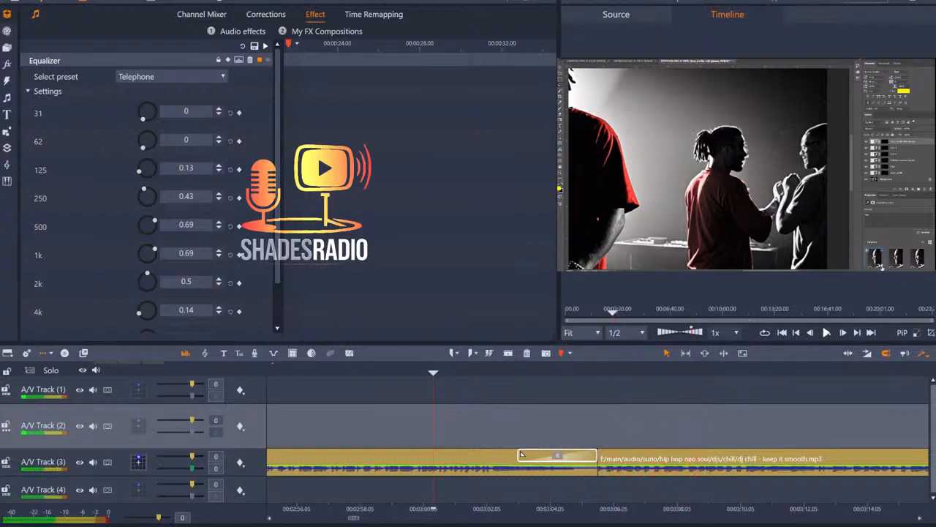
key("space")
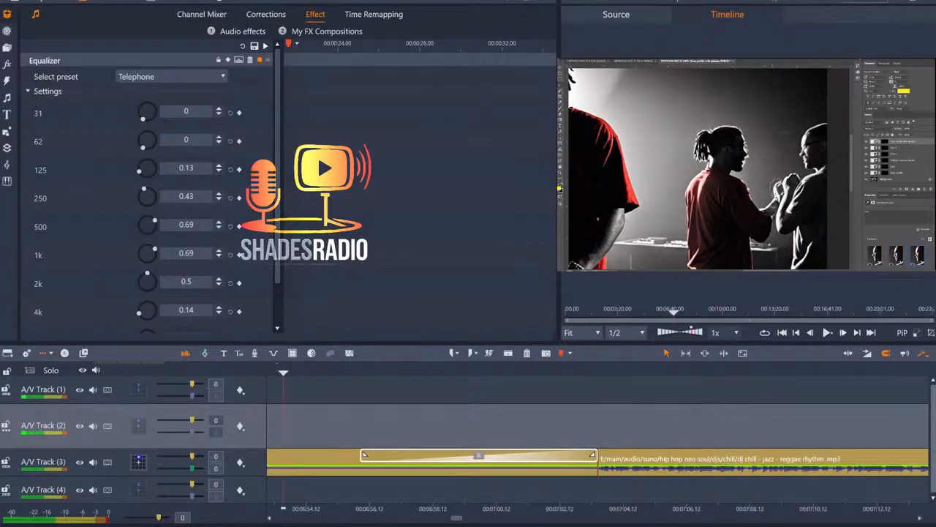
key("space")
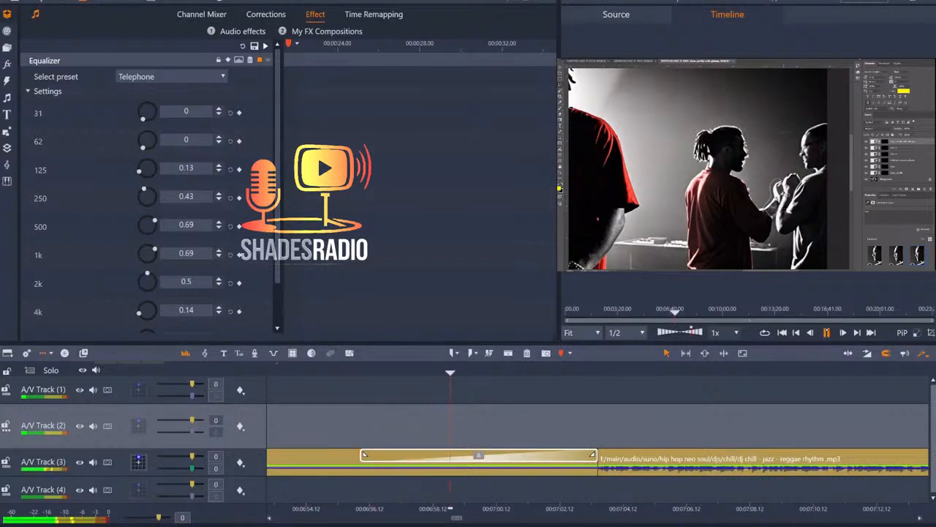
key("space")
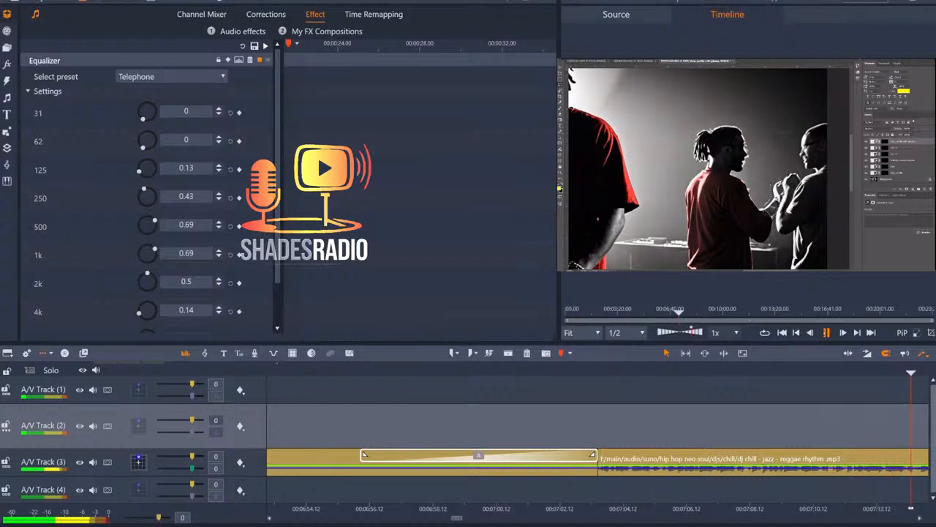
key("space")
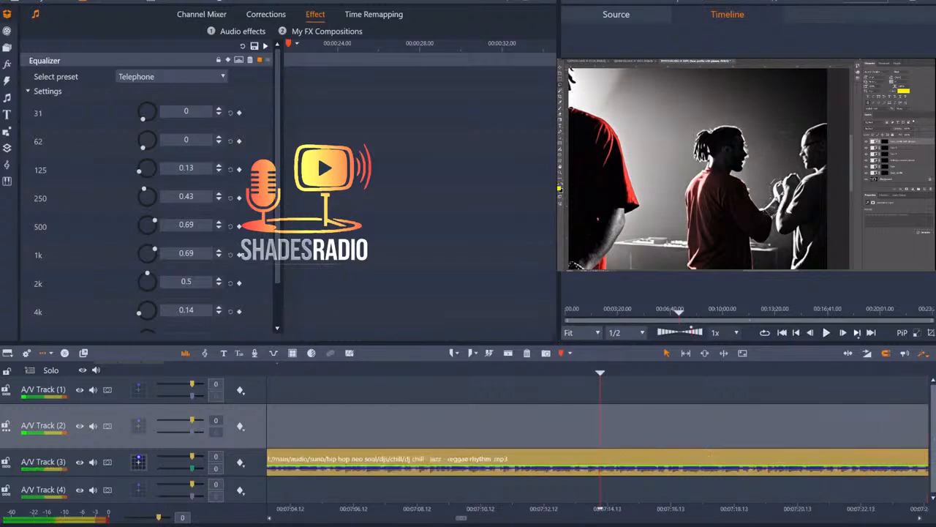
Play the transition into the "poetica tha cypha chic legends of the past continued" instrumental from shortly before its start.
key("Down")
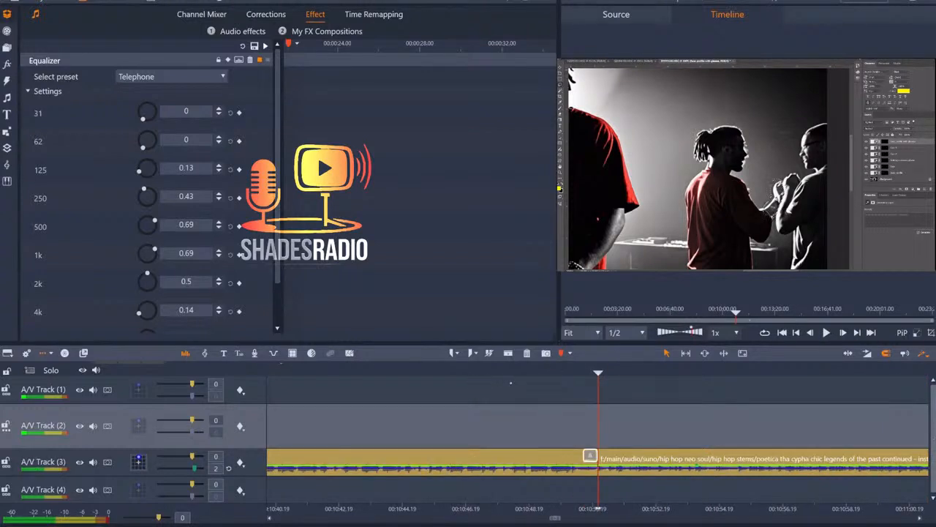
left_click(477, 372)
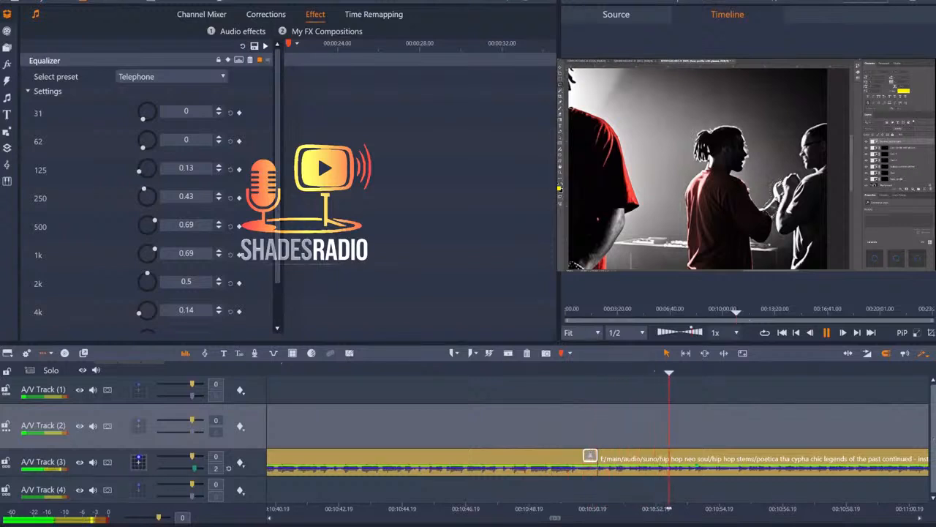
key("space")
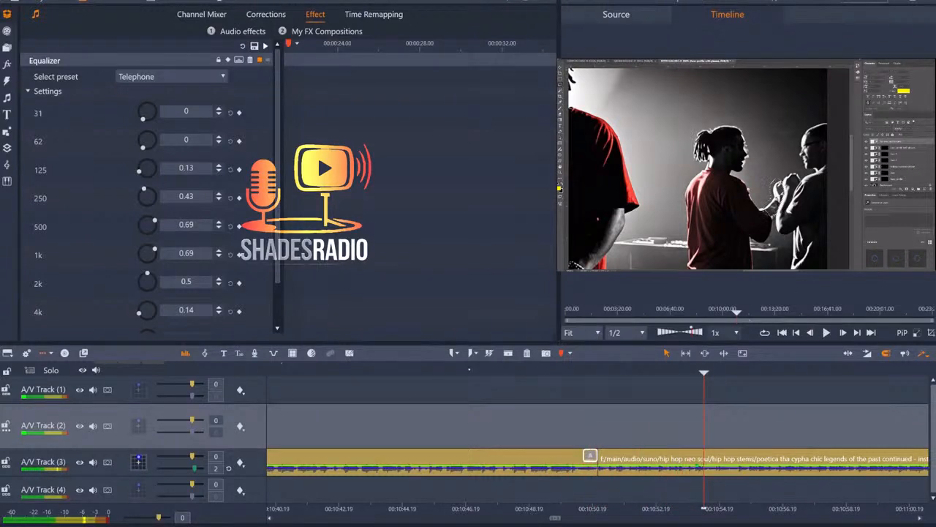
Replay the lead-in to the poetica instrumental from about 00:10:47, plus the entry of the poetica vocals clip on A/V Track (1).
left_click(478, 372)
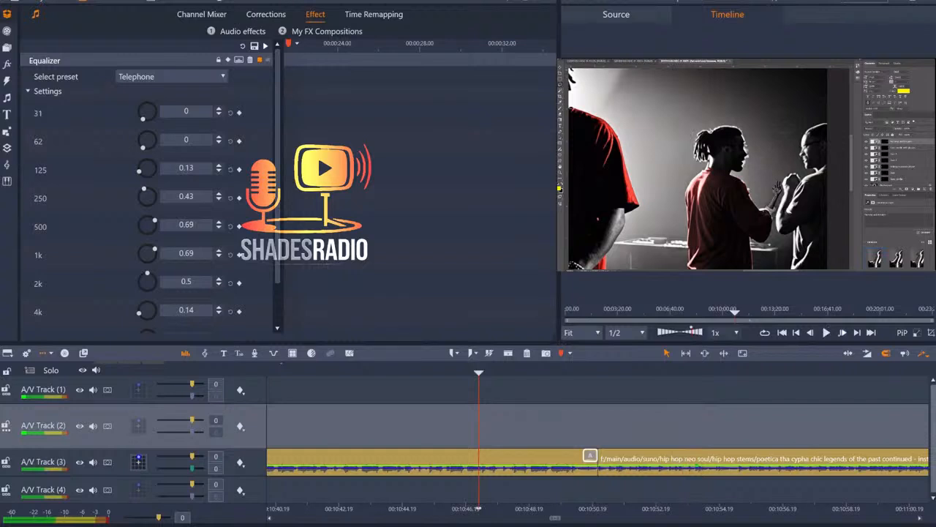
key("space")
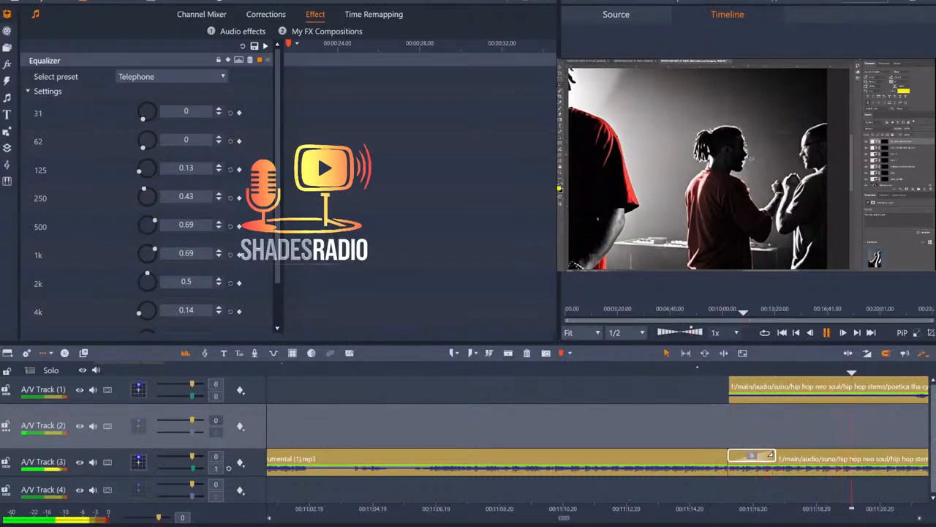
key("space")
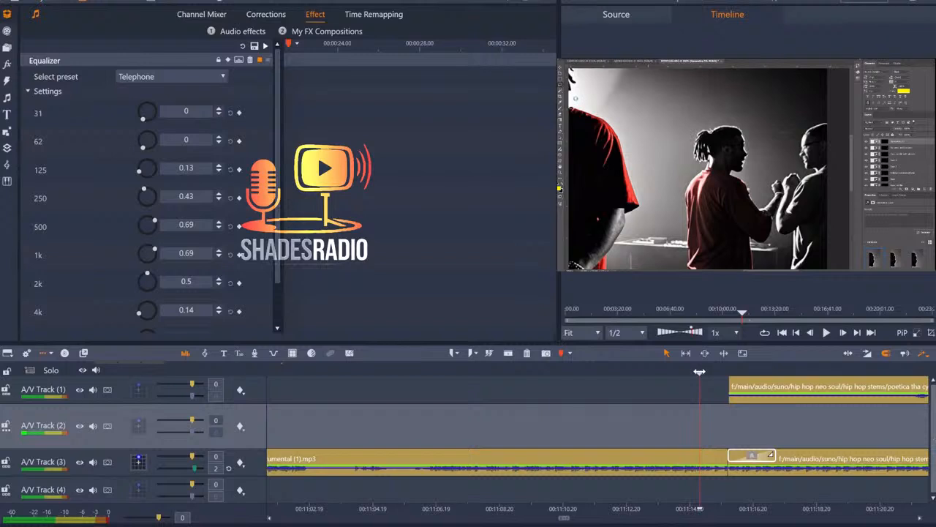
left_click_drag(699, 372, 685, 372)
left_click(826, 332)
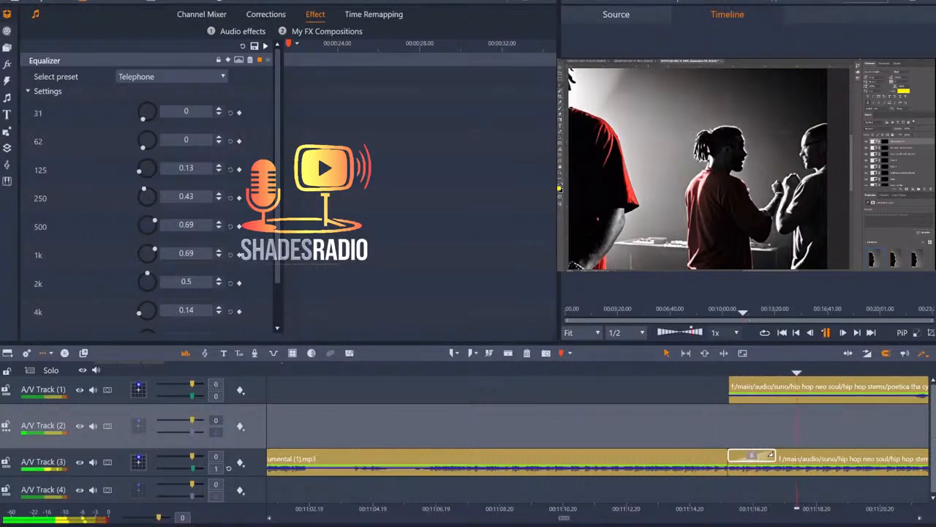
left_click(826, 333)
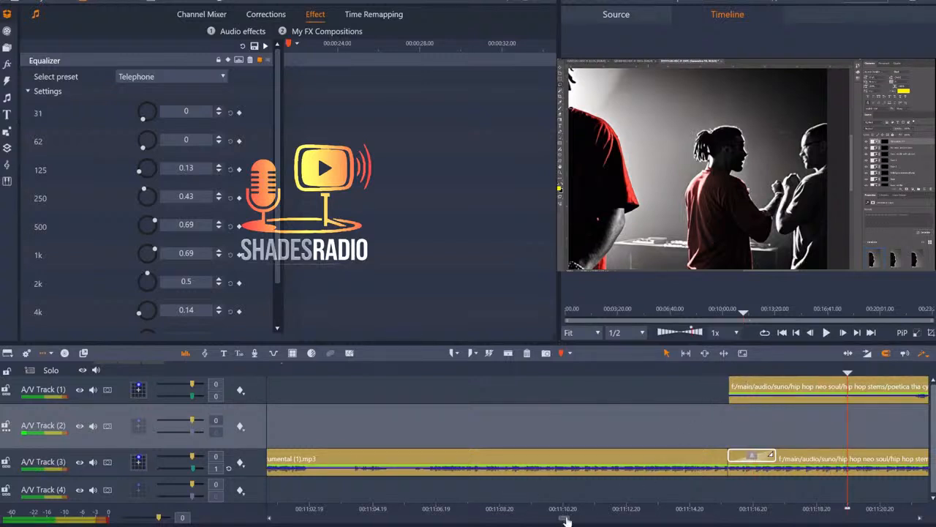
Add a short fade-in to the start of the poetica vocals clip on A/V Track (1) and replay its entry.
left_click_drag(567, 519, 567, 520)
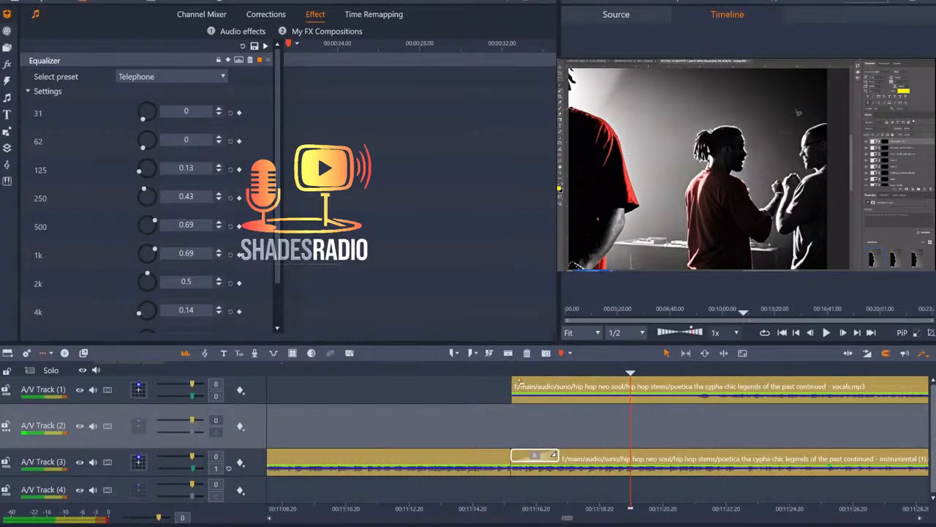
left_click_drag(515, 377, 540, 379)
left_click(501, 374)
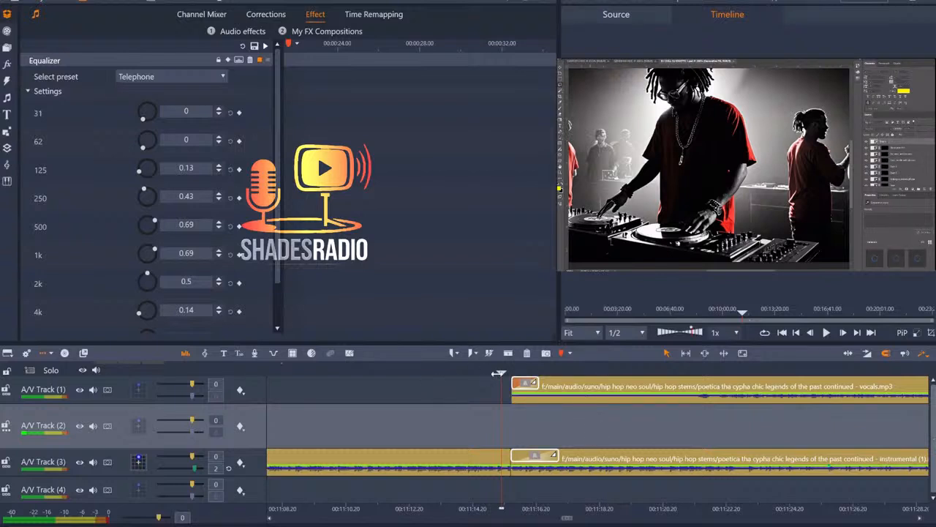
left_click_drag(500, 373, 488, 373)
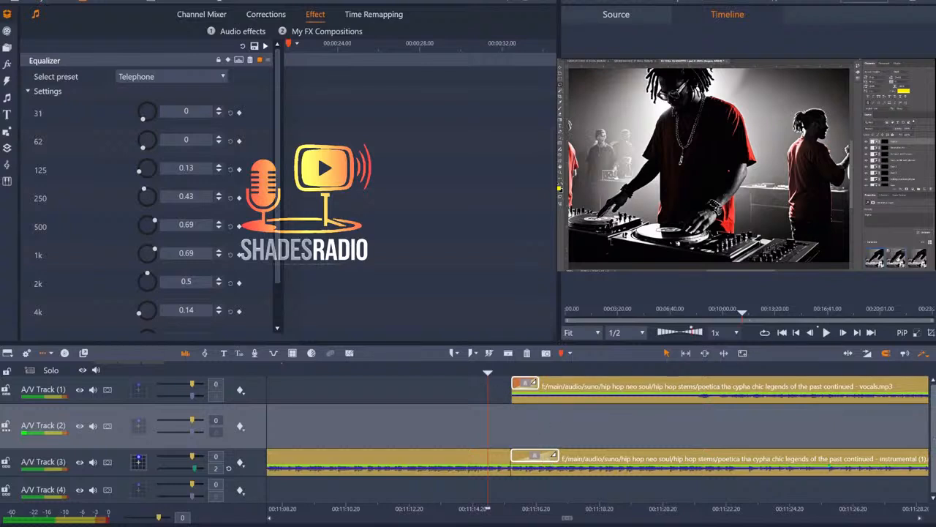
left_click(473, 371)
left_click(826, 332)
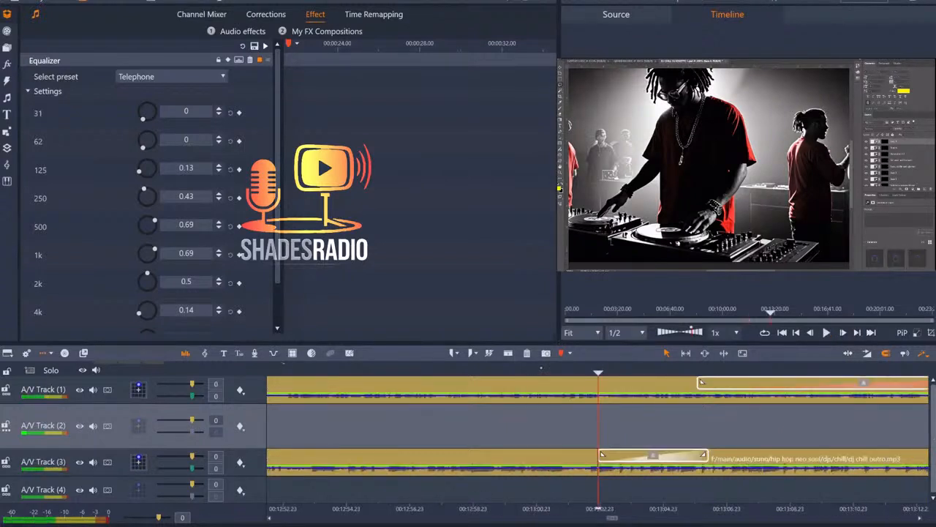
Play the crossfade into the dj chill outro clip from about 00:12:55, and again from about 00:13:01.
left_click(542, 371)
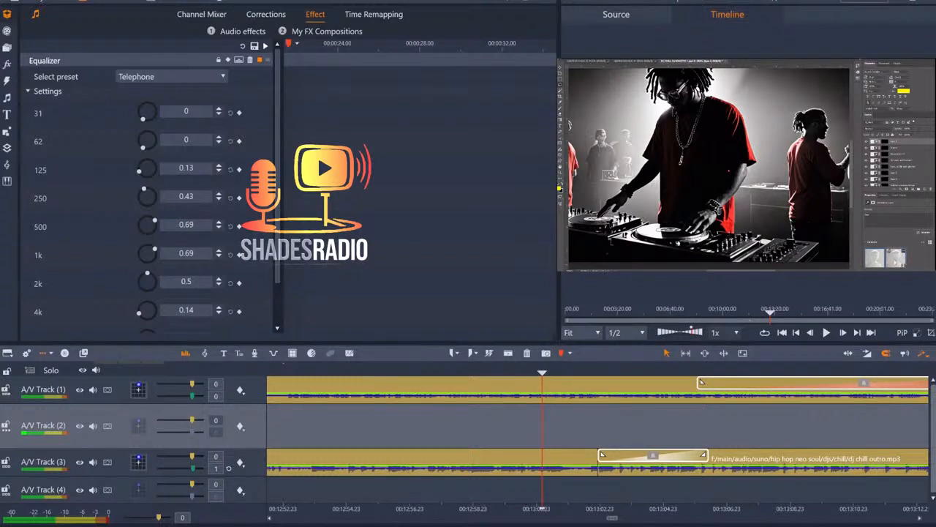
left_click(420, 369)
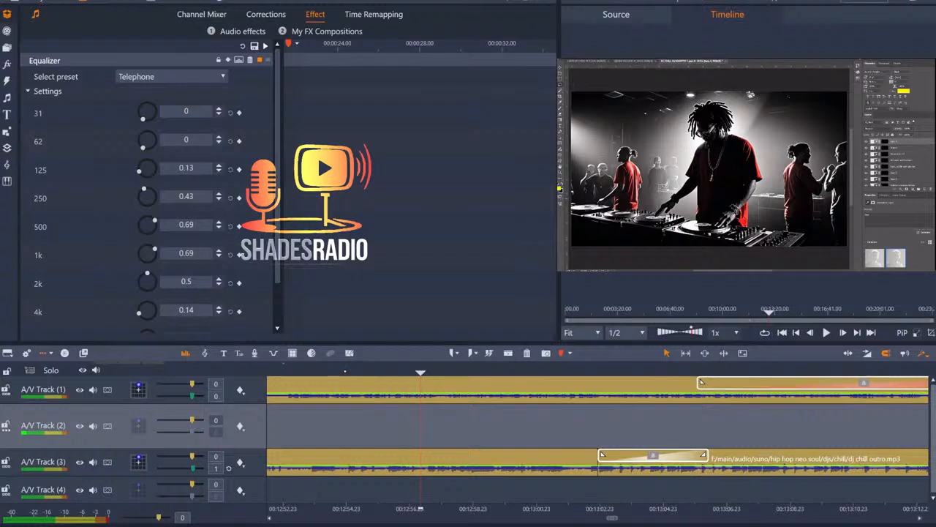
left_click(351, 372)
key("space")
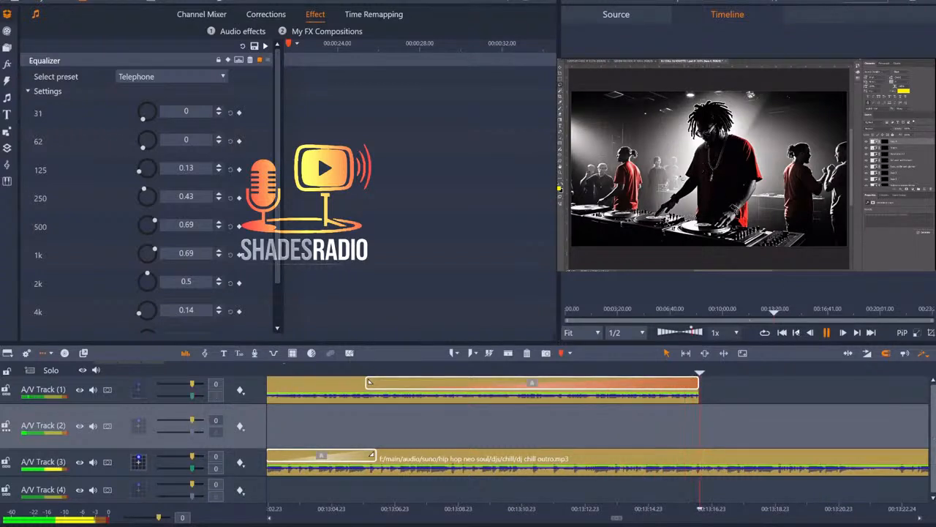
key("space")
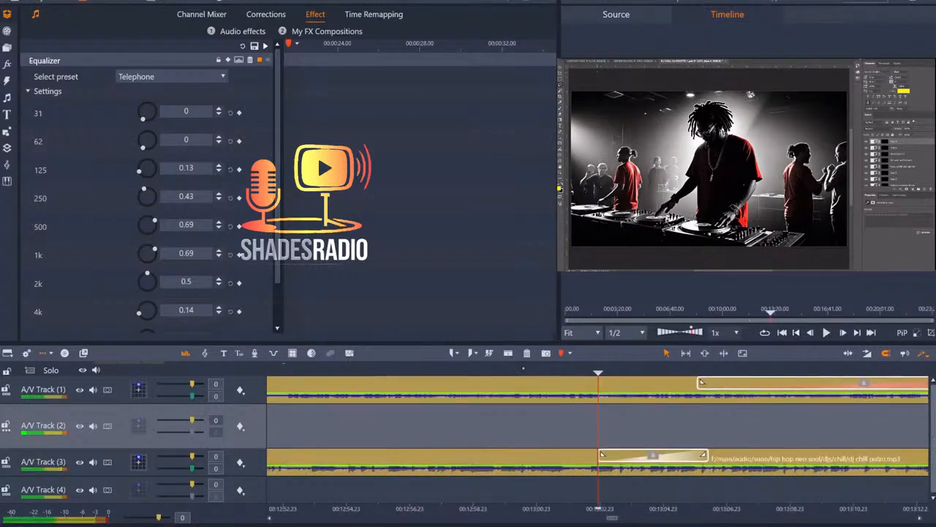
left_click(539, 371)
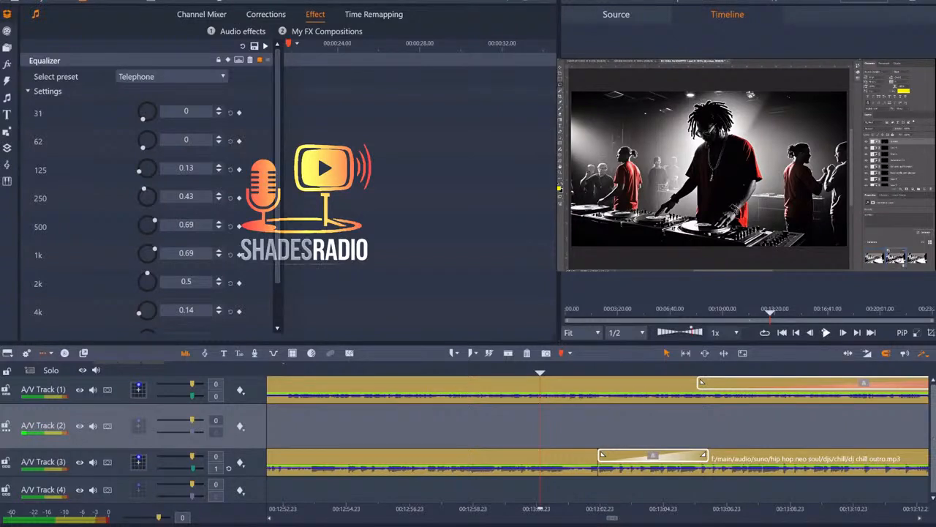
key("space")
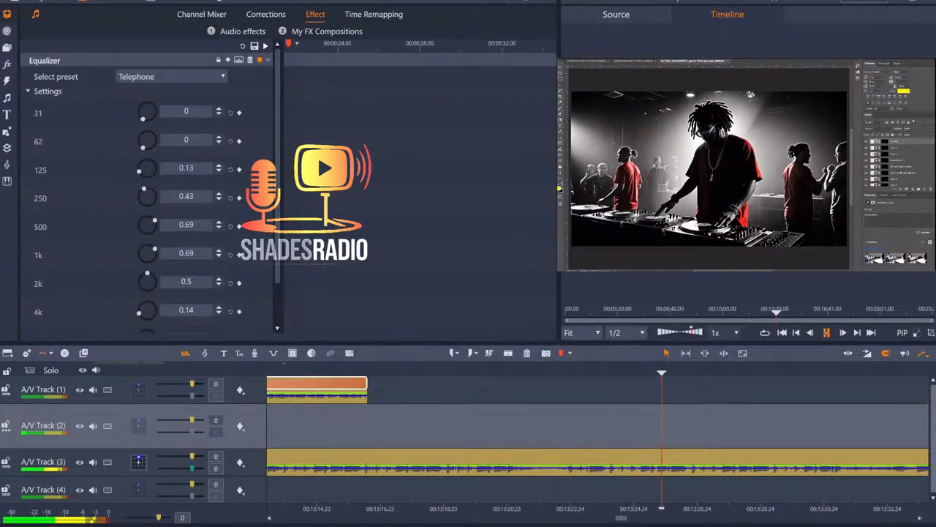
key("space")
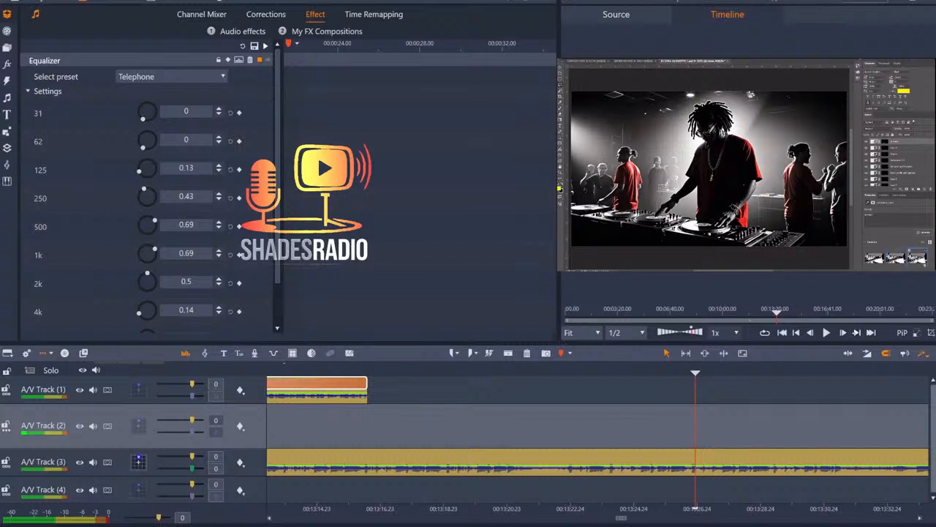
Play the transition from the dj chill outro into the "self-taught - you finished son" clip, replaying from about 00:13:37.
left_click(858, 334)
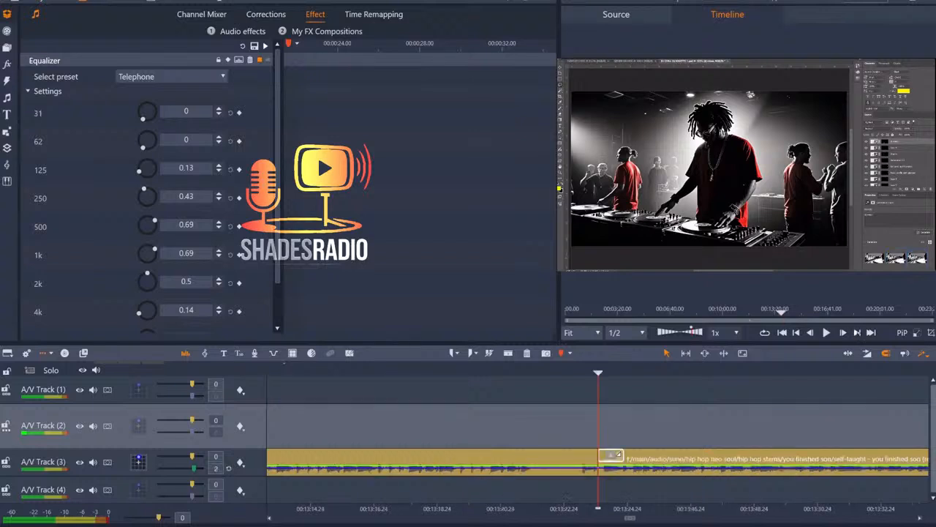
left_click(564, 372)
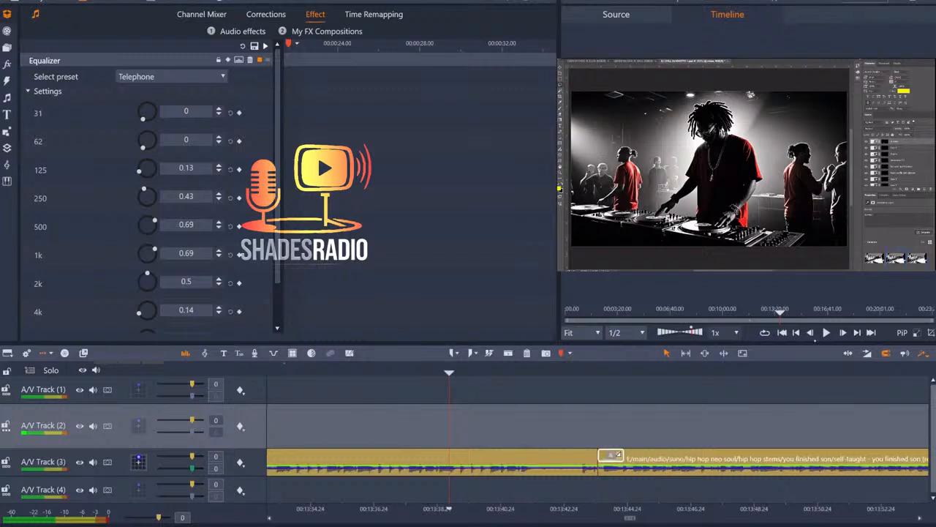
key("space")
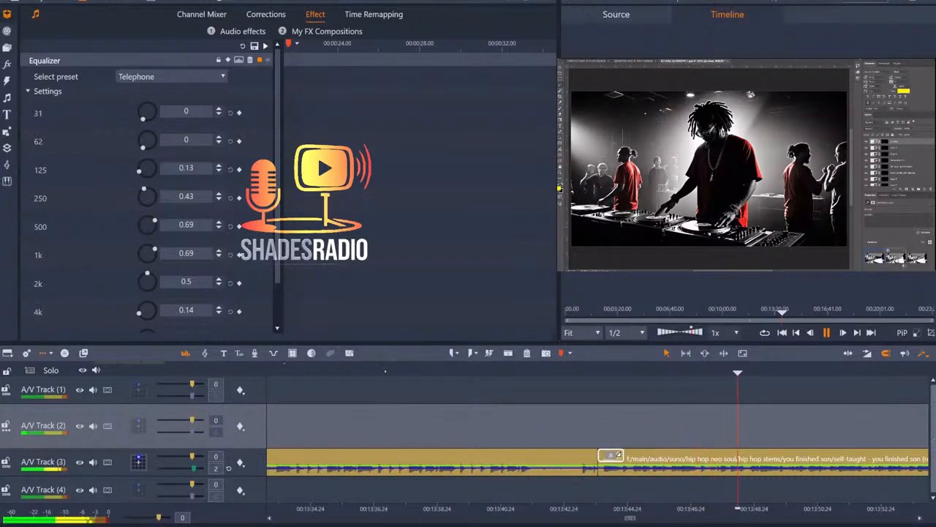
left_click(385, 371)
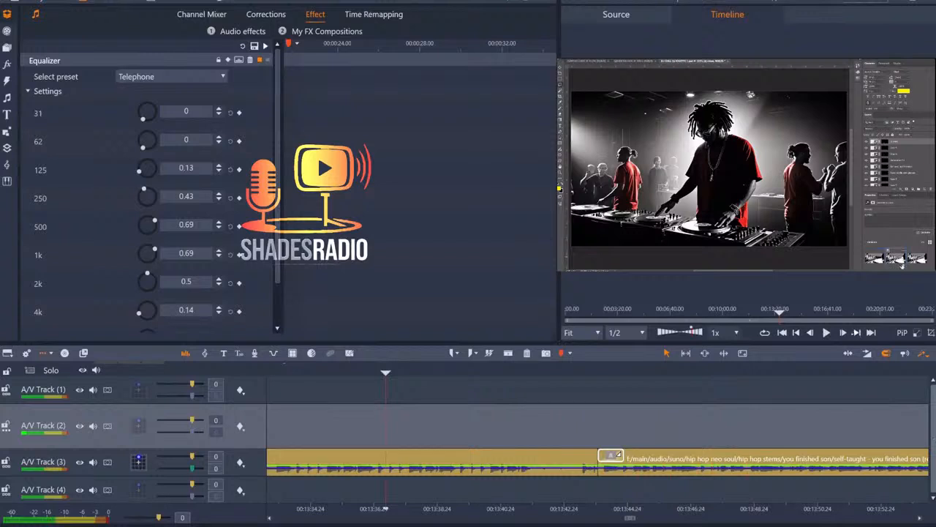
left_click(826, 332)
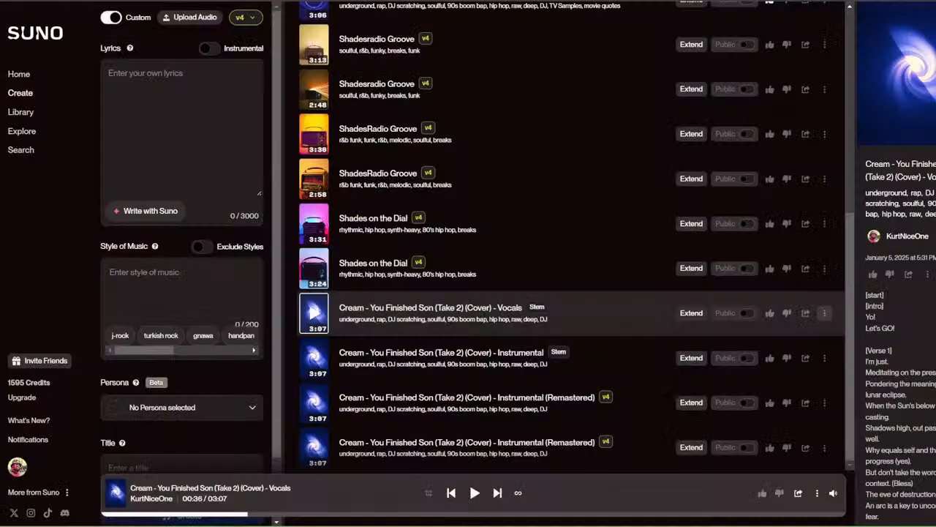
In Suno, open the Create options of the "Cream - You Finished Son (Take 2) (Cover) - Vocals" stem and the options of a liked cover version.
left_click(824, 312)
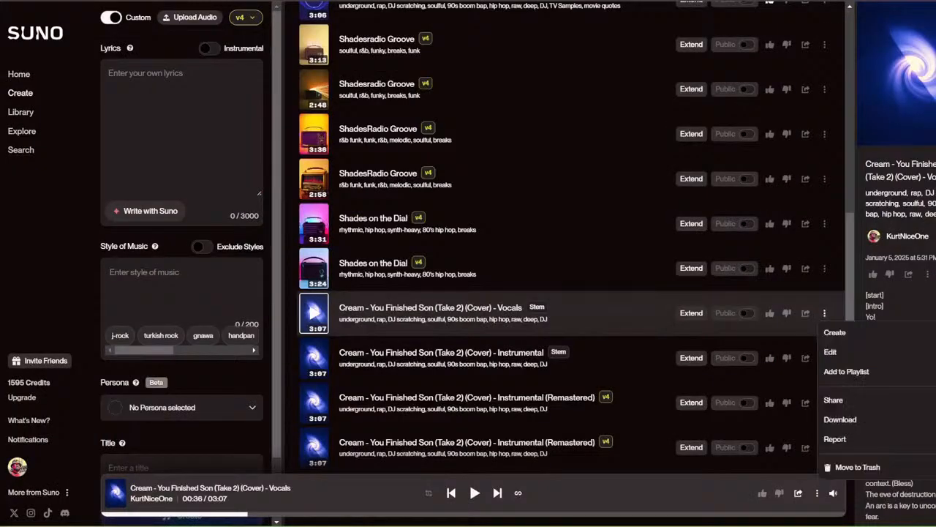
mouse_move(835, 332)
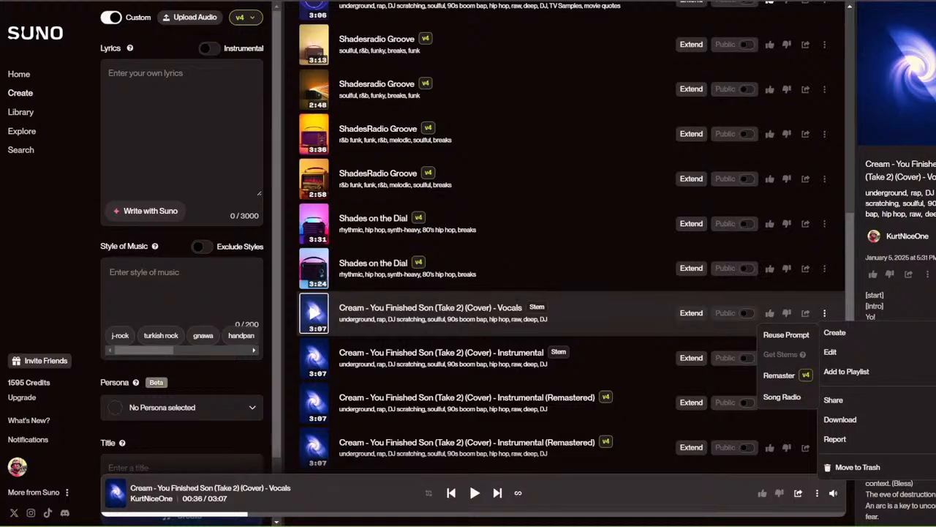
key("Escape")
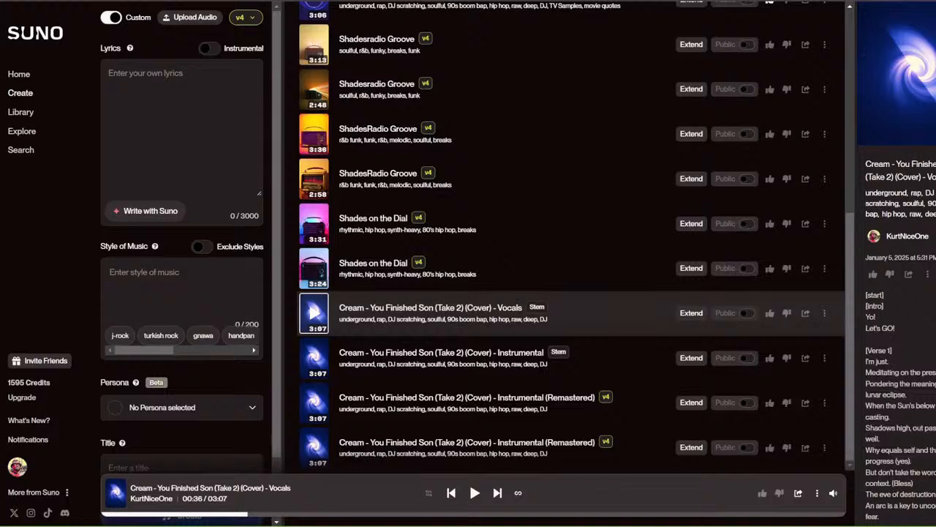
scroll(571, 236, "up", 3)
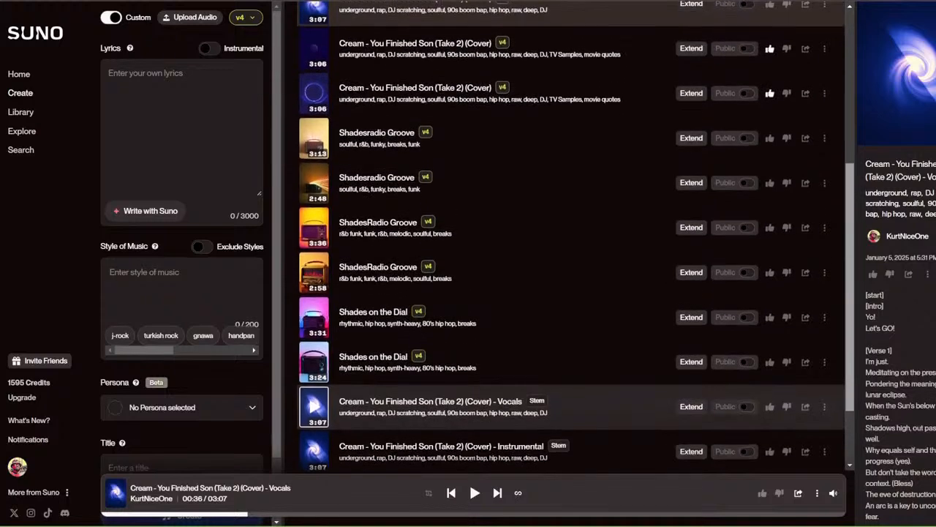
scroll(572, 249, "up", 2)
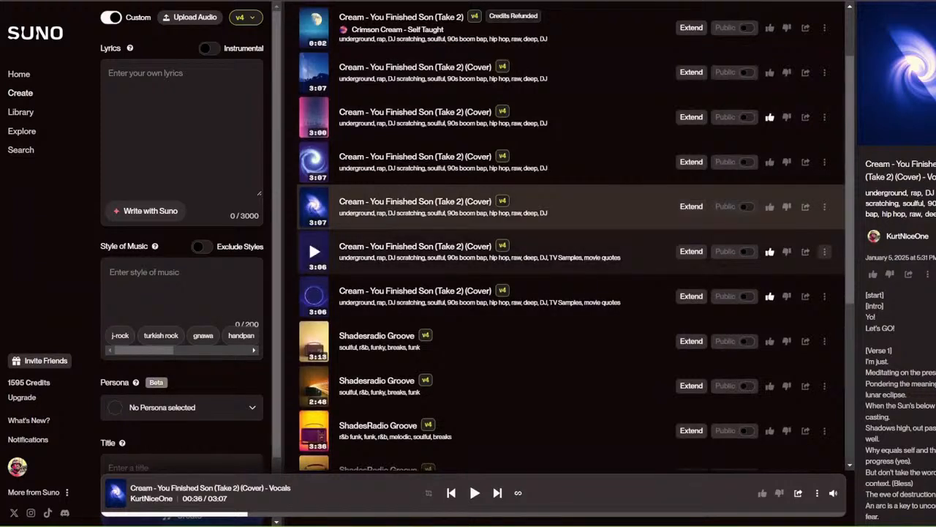
left_click(824, 251)
mouse_move(834, 270)
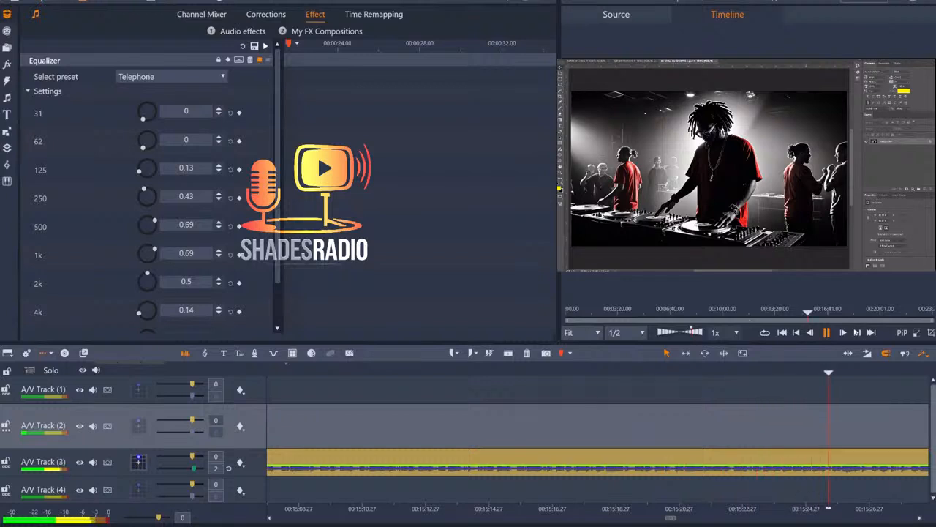
Play the crossfade into the "crimson cream (wu mix)- you finished son (take 2)" clip on A/V Track (3), replaying from about 00:15:29.
left_click(320, 454)
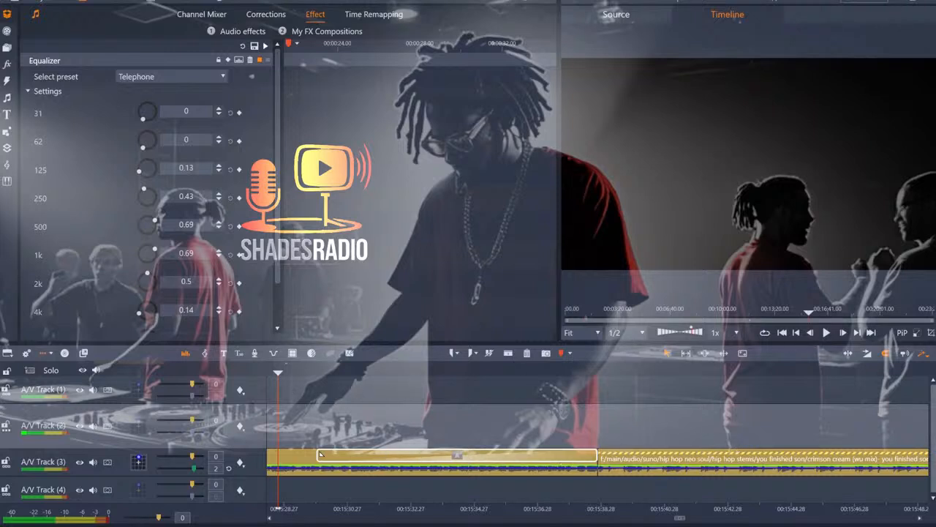
key("space")
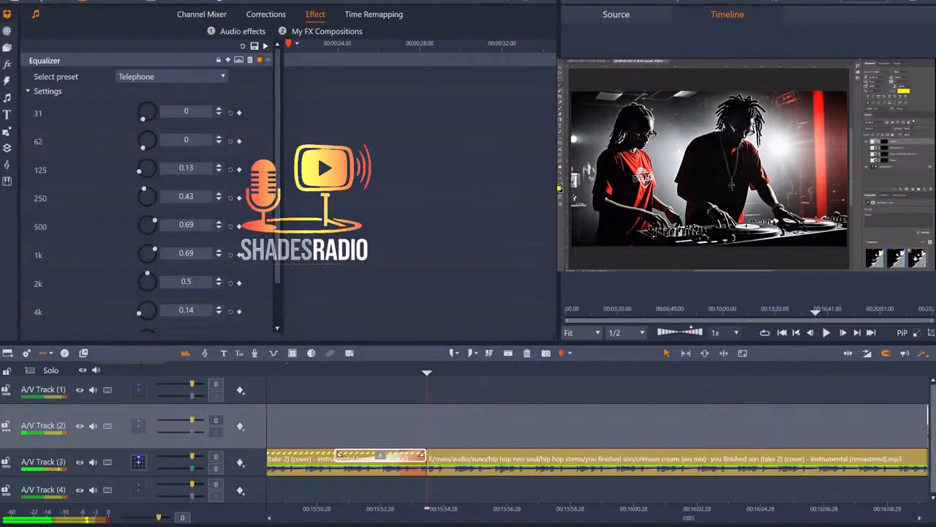
left_click_drag(339, 454, 320, 454)
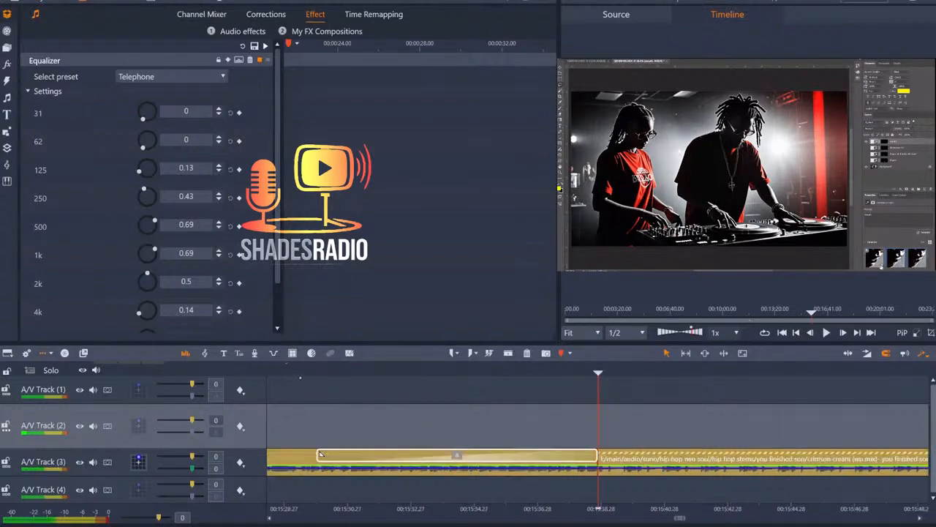
key("space")
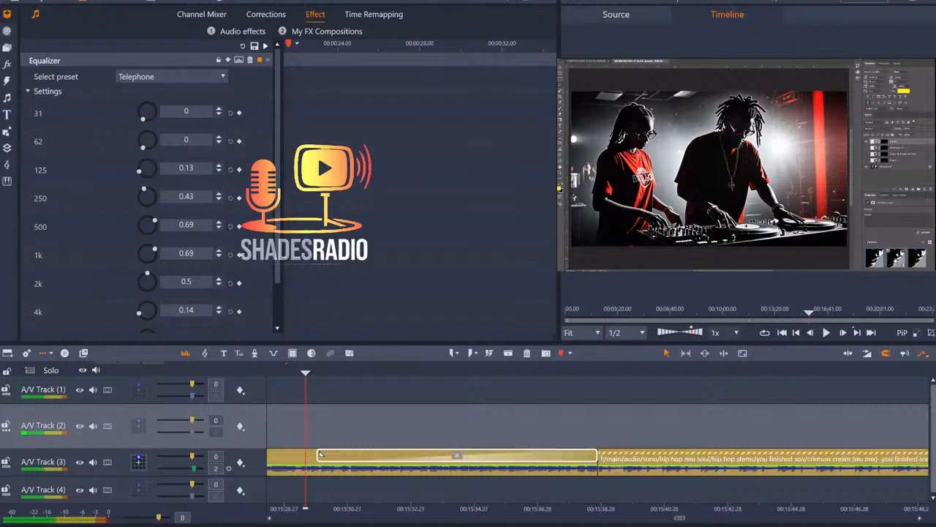
key("space")
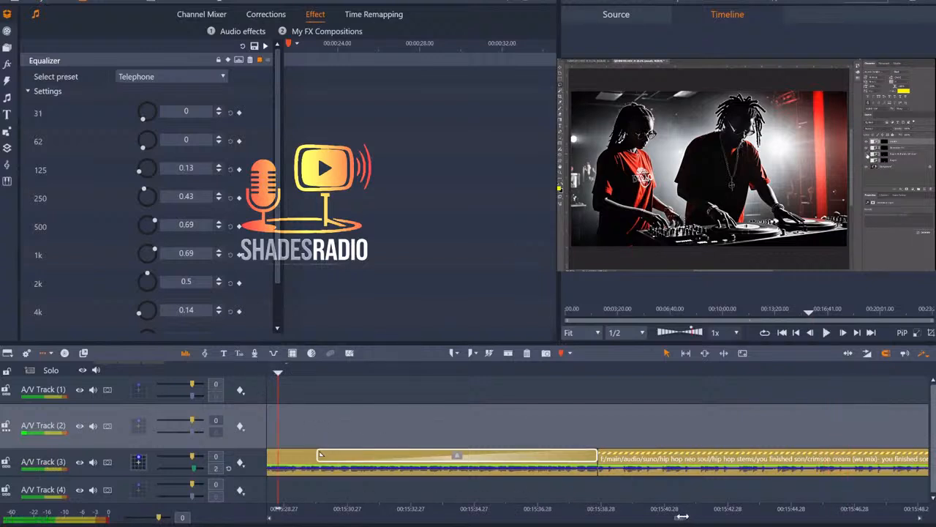
Play the transition into the layered "crimson cream (wu mix)" clips on A/V Tracks (2) and (3), replaying from about 00:16:06.
left_click_drag(681, 521, 674, 520)
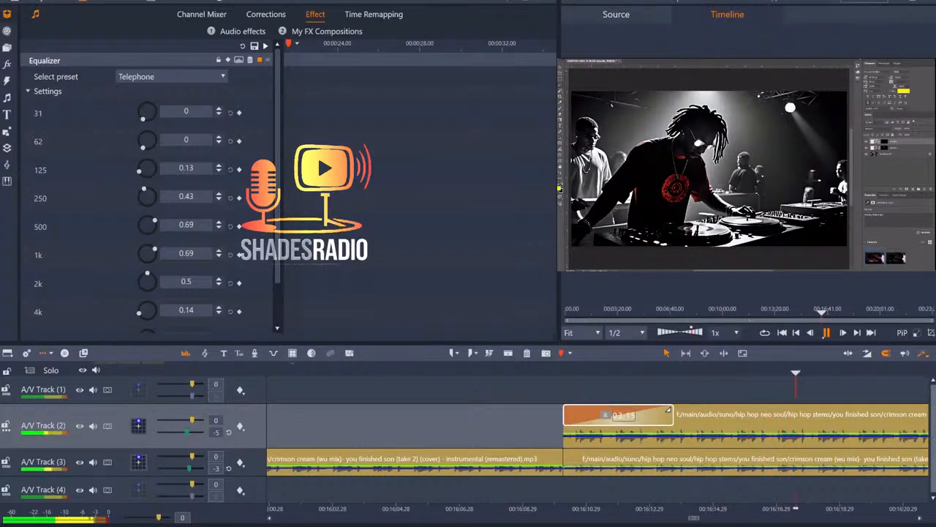
key("space")
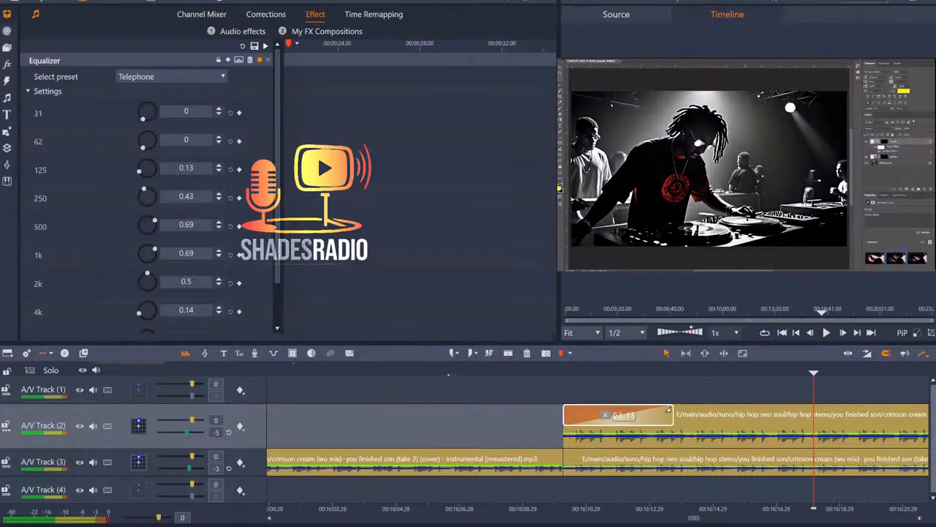
left_click(450, 373)
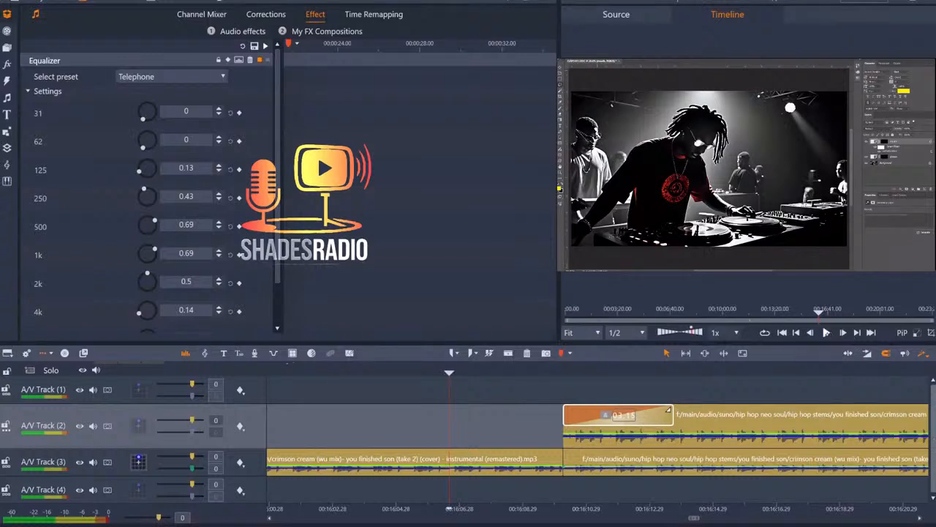
key("space")
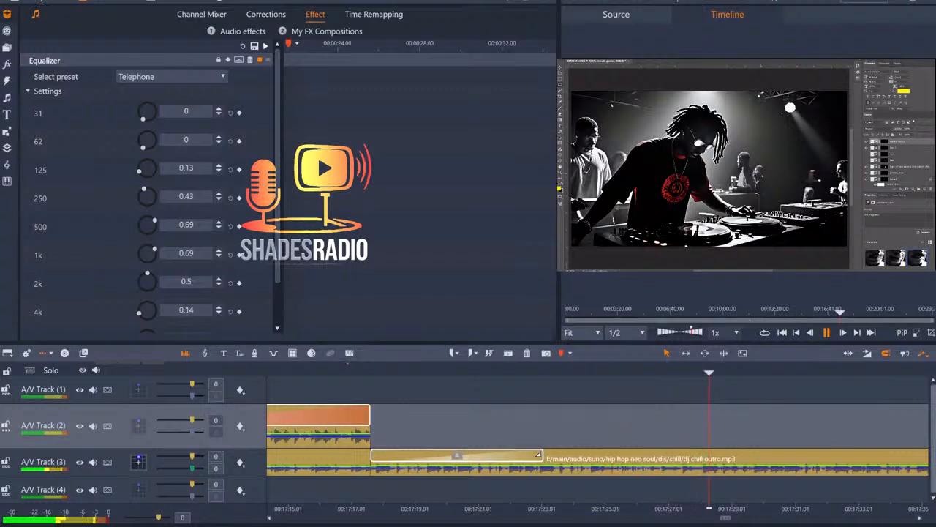
Play the dj chill outro from about 00:17:15 into the drop on A/V Track (1), and inspect the drop's StereoEcho settings.
left_click(301, 369)
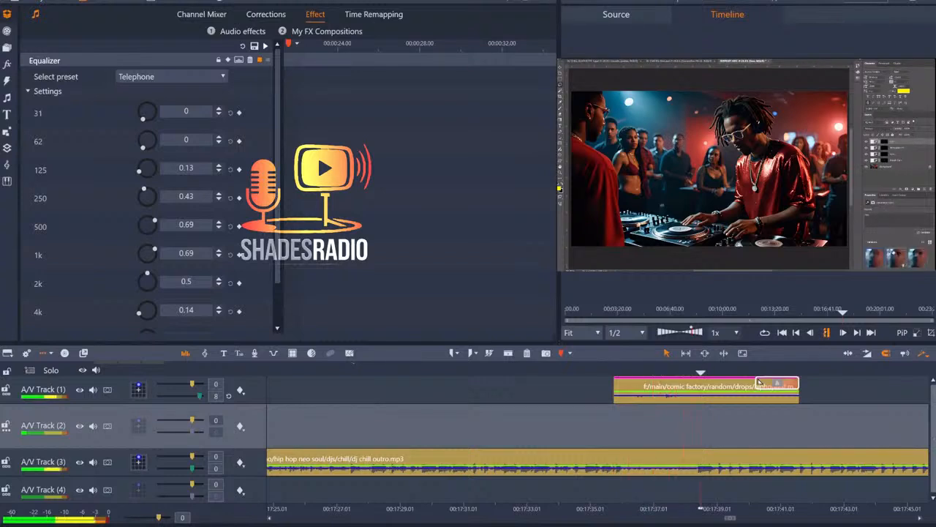
key("space")
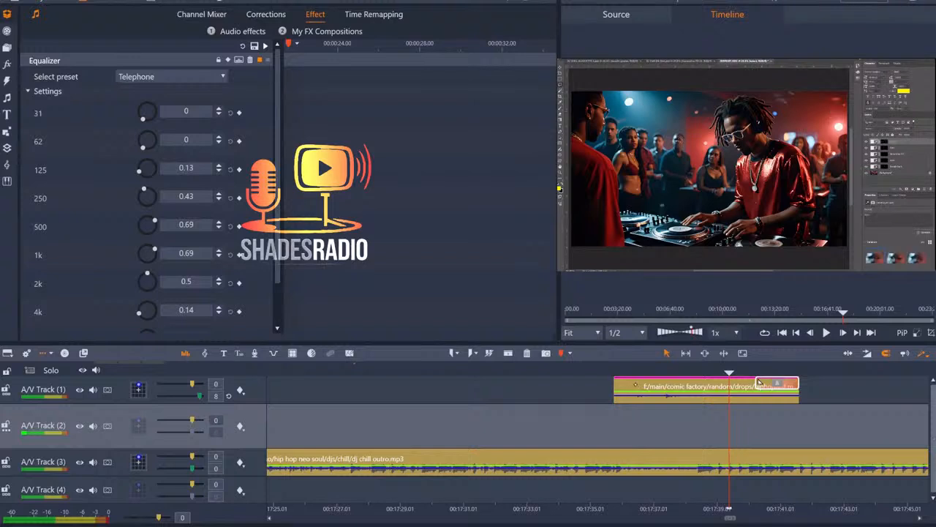
left_click(759, 382)
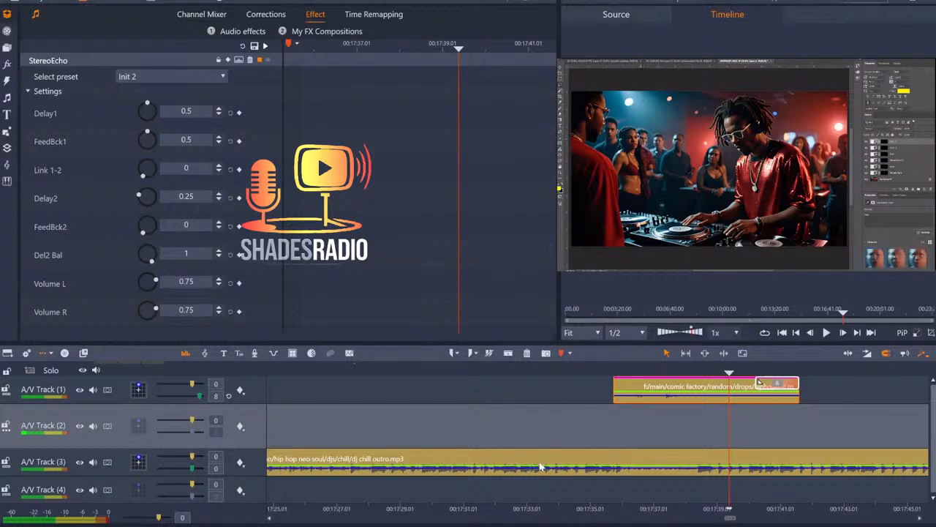
left_click(434, 404)
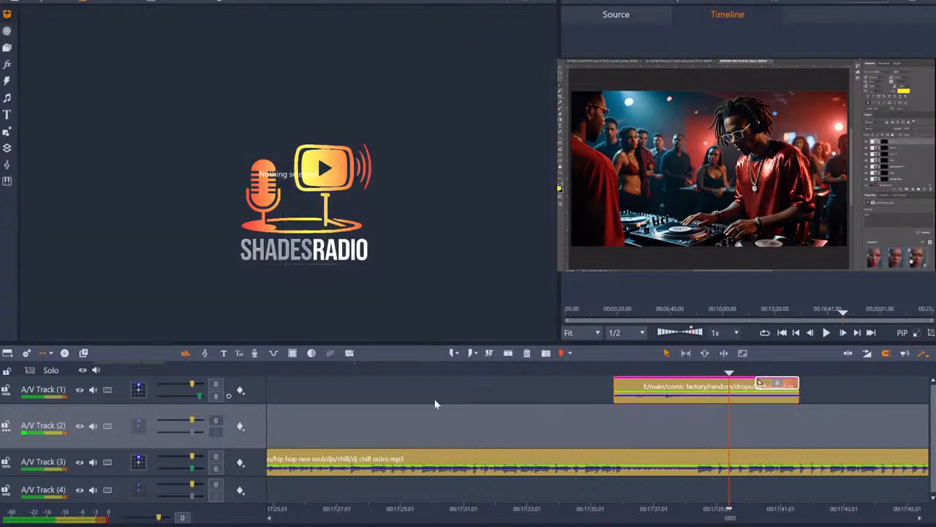
left_click(668, 389)
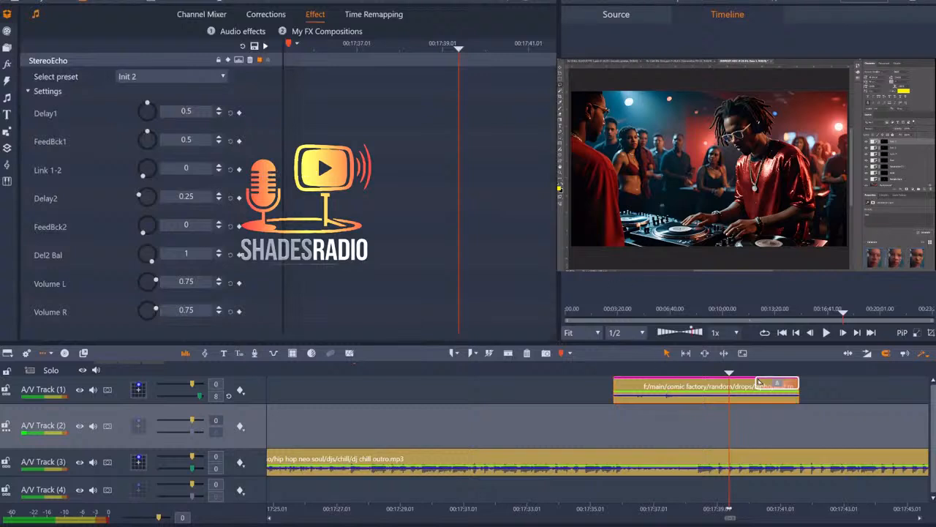
key("Escape")
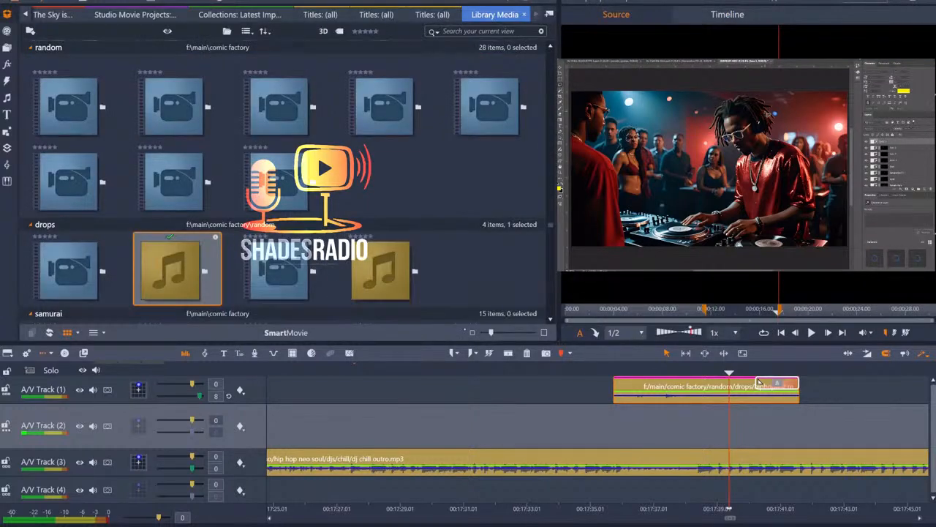
Replay the drop on A/V Track (1) from about 00:17:35, and play on into the next "crimson cream" clips.
left_click(759, 382)
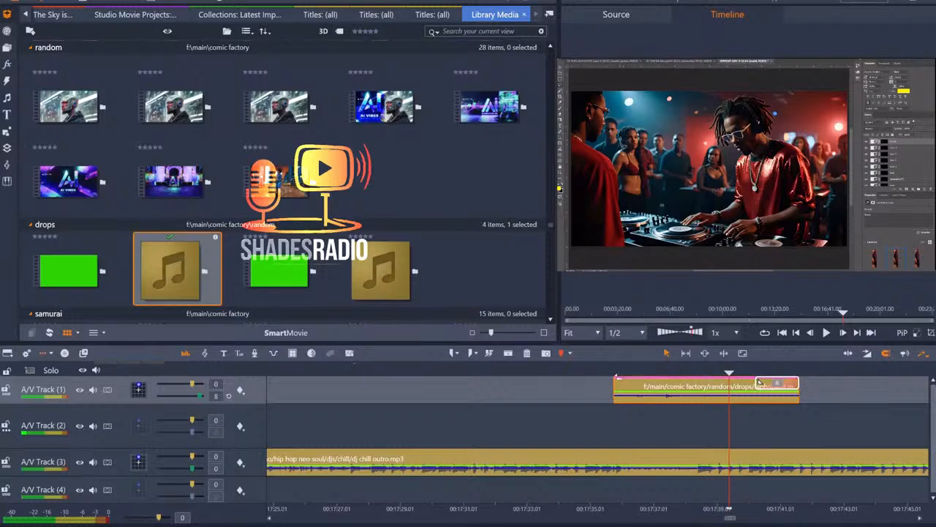
key("ctrl+z")
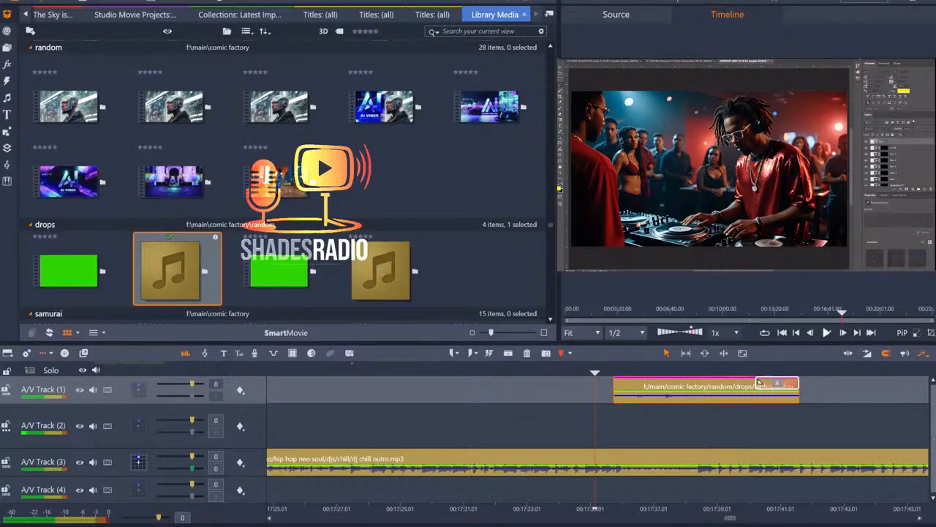
key("space")
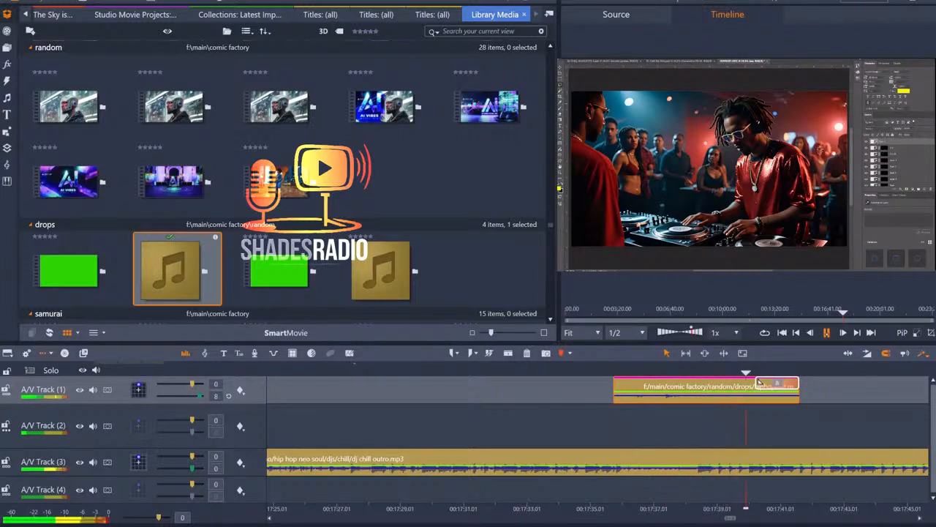
key("space")
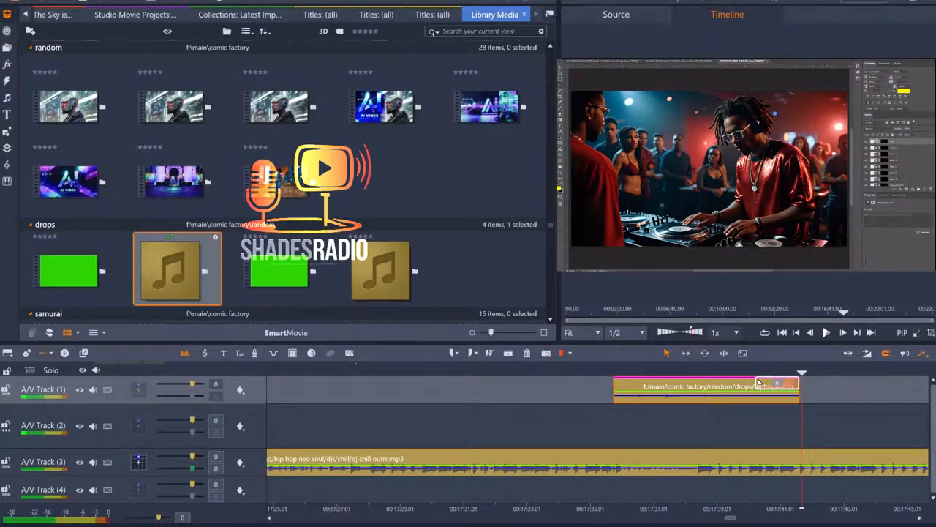
key("space")
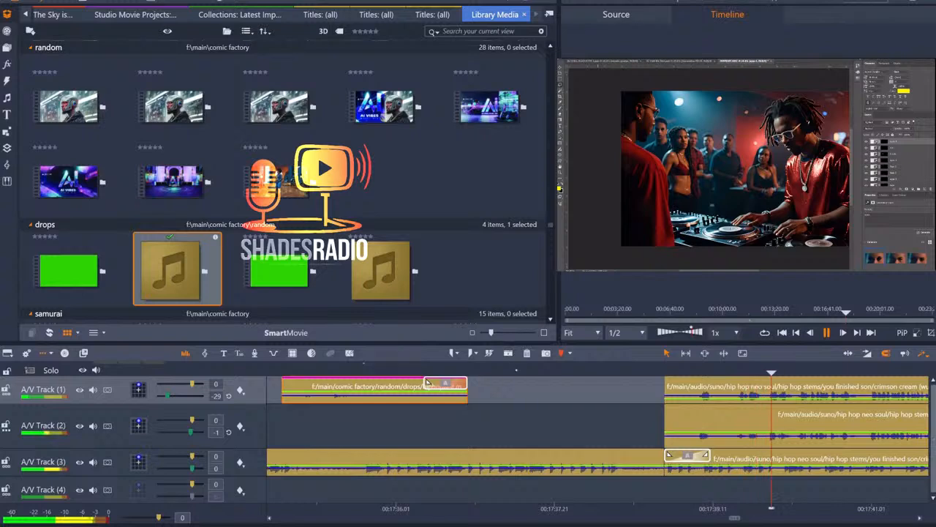
key("space")
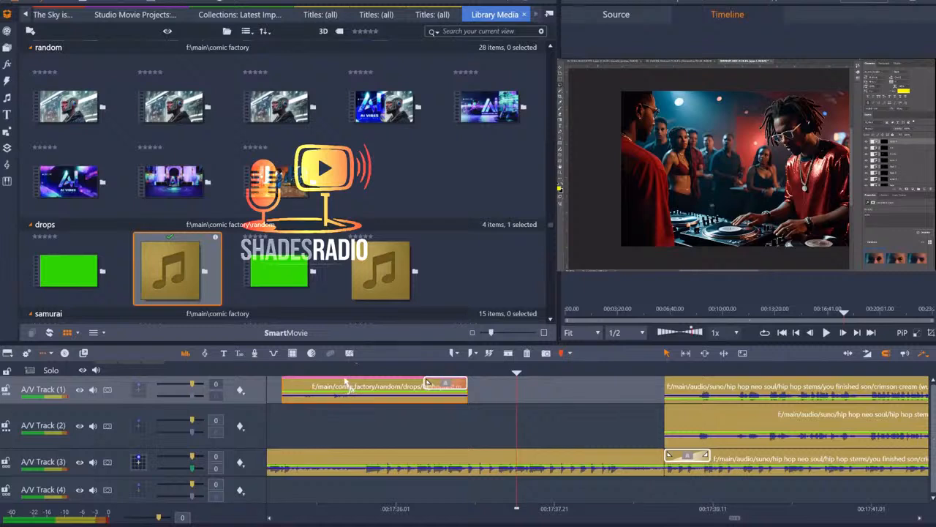
Copy the hip hop drop to the start of A/V Track (1) and replace its StereoEcho effect with Reverb using the Cavern preset.
key("Home")
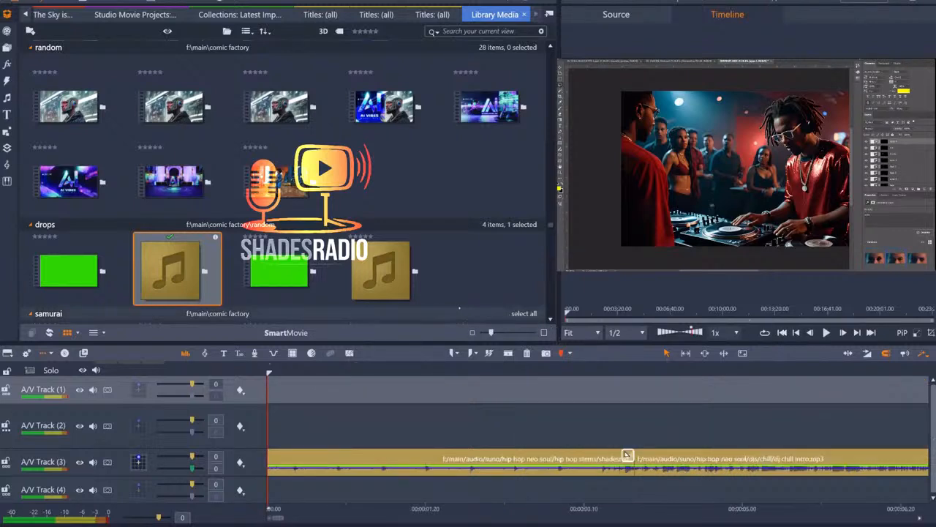
left_click_drag(177, 269, 414, 382)
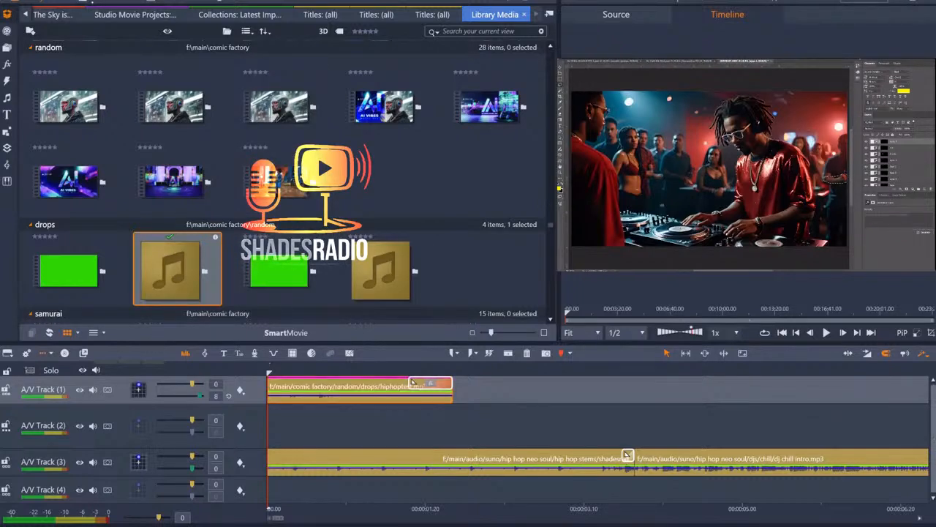
left_click(413, 382)
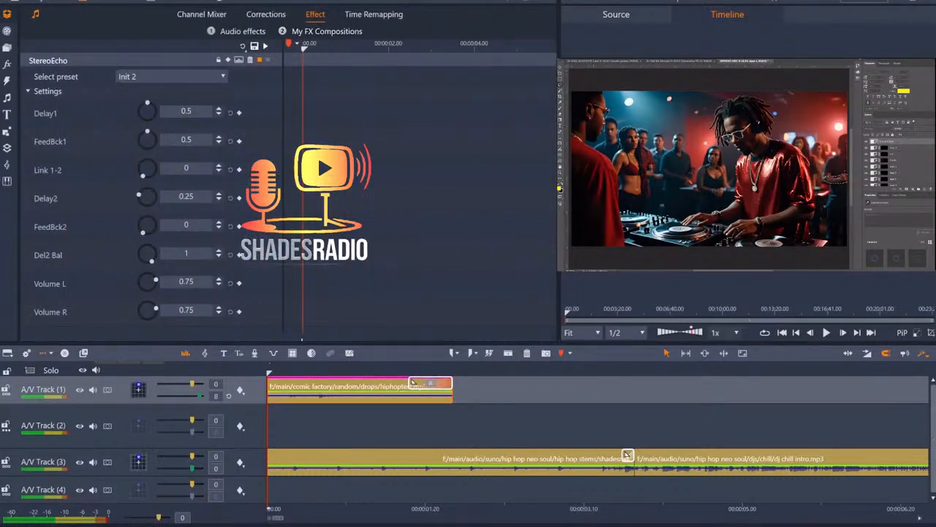
left_click(250, 60)
left_click(243, 31)
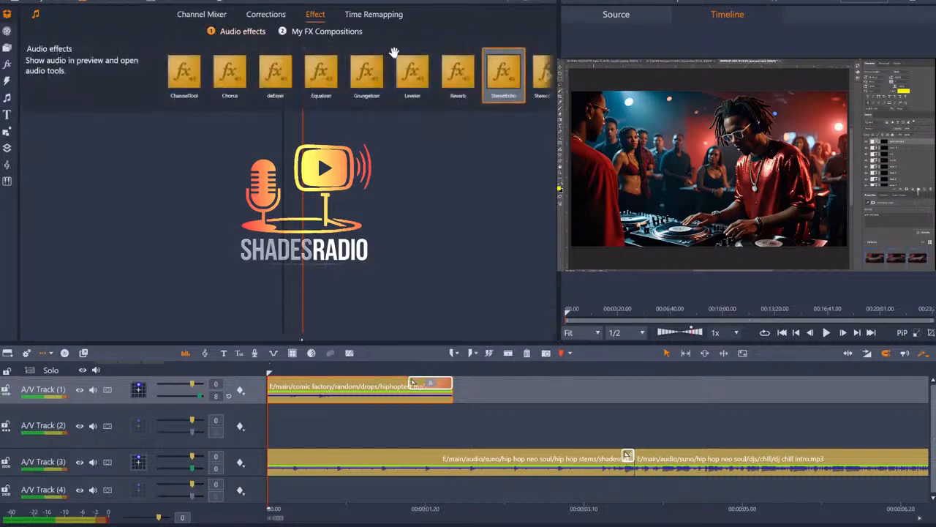
left_click(458, 71)
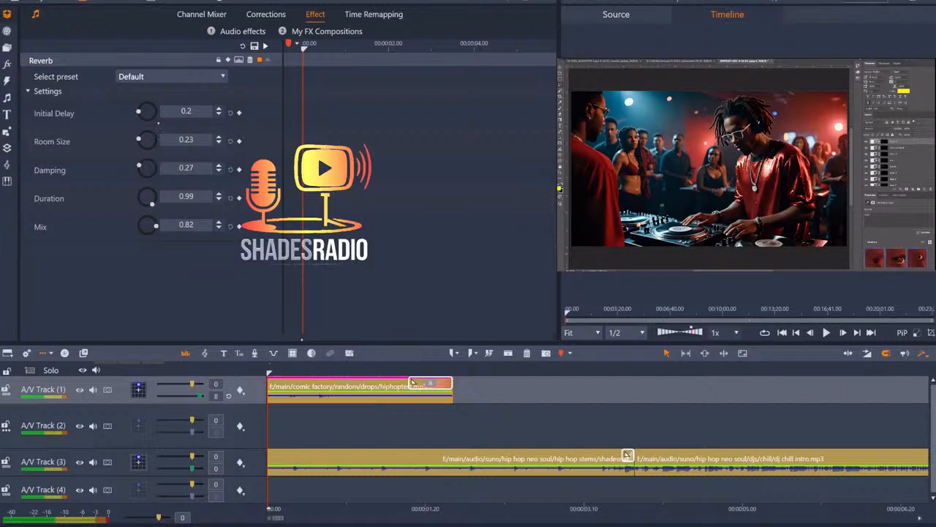
left_click(158, 122)
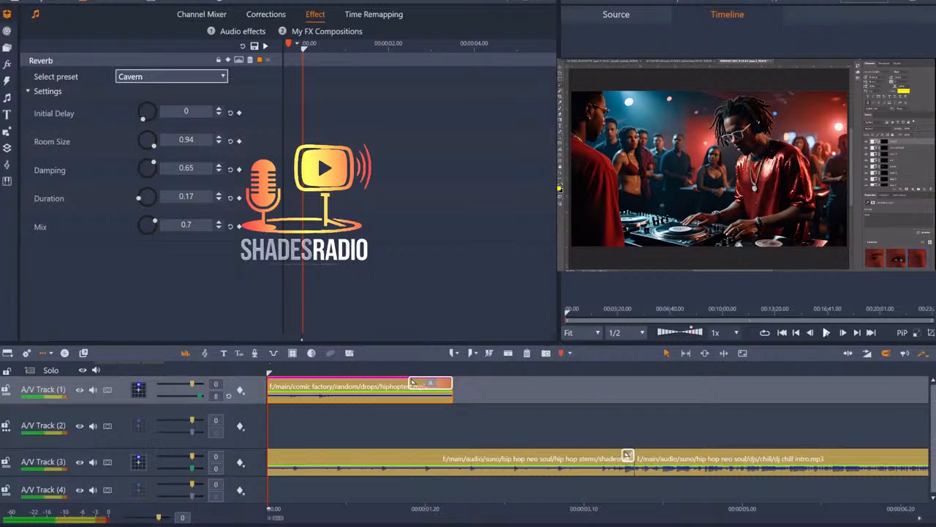
Move the drop to about 00:00:03, over the transition into the dj chill intro, playing from the timeline start before and after.
key("space")
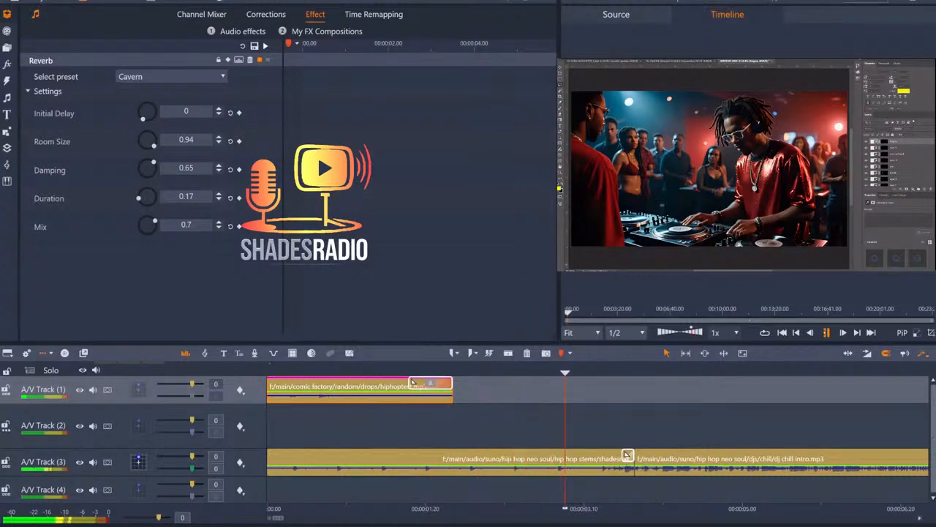
key("space")
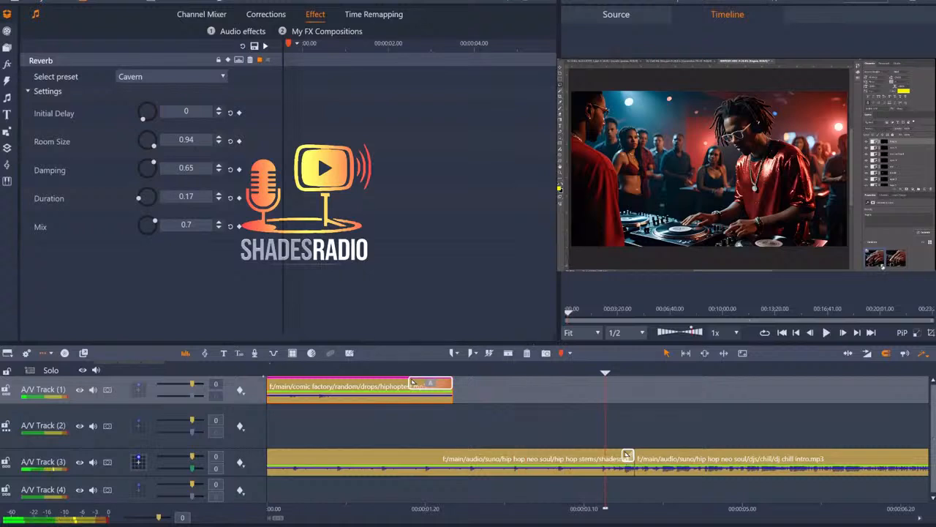
left_click_drag(412, 381, 689, 381)
key("space")
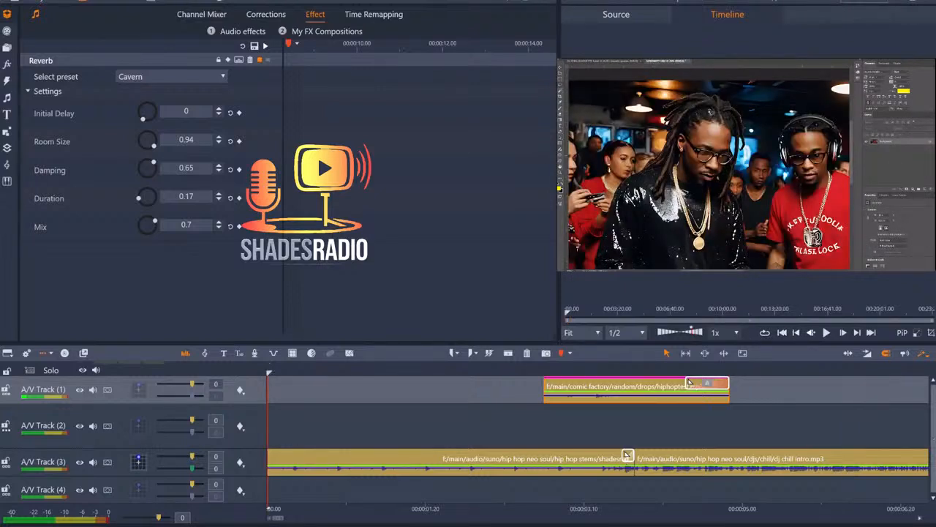
key("space")
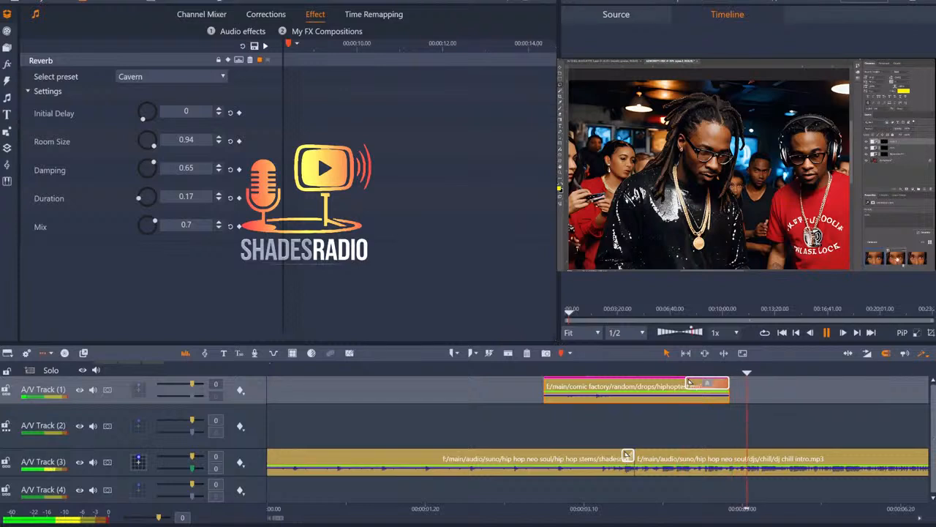
key("space")
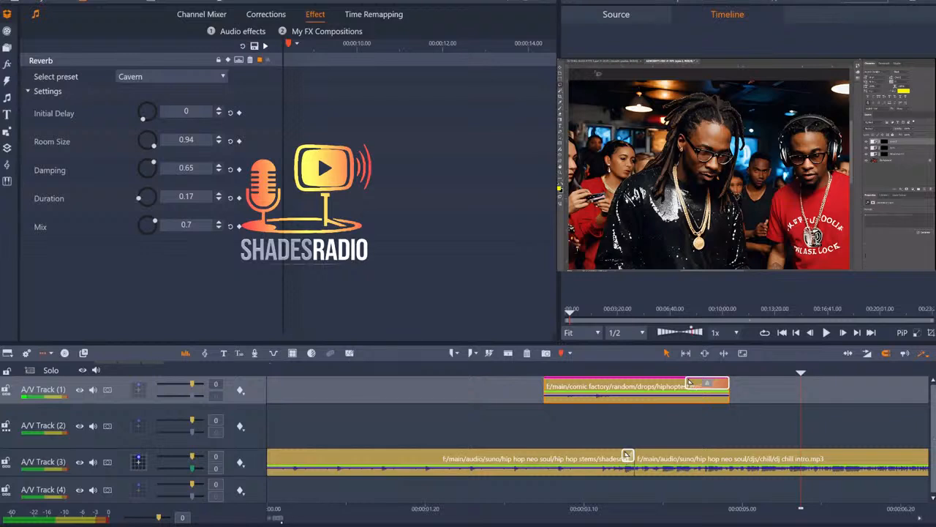
Play the transition into the "shadesradio classic hip hop video - instrumental" clip from about 00:00:20.
left_click_drag(282, 520, 285, 518)
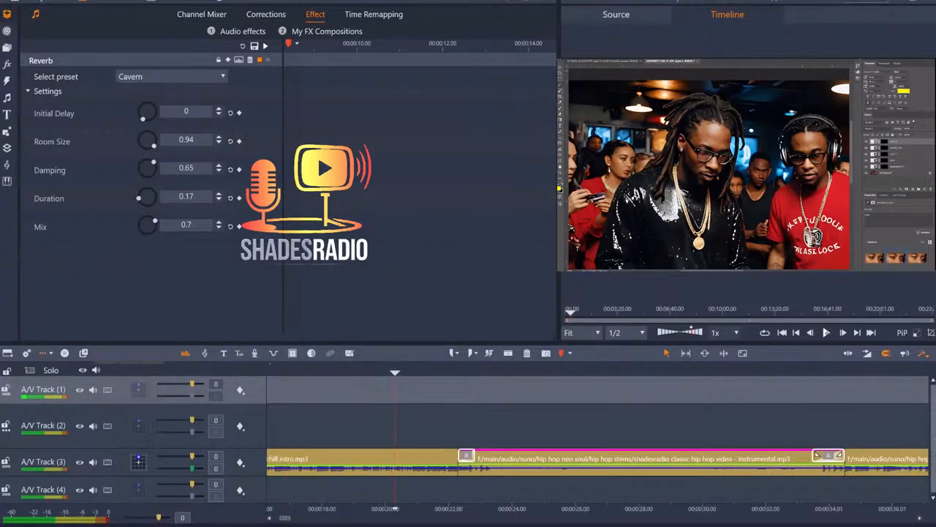
key("space")
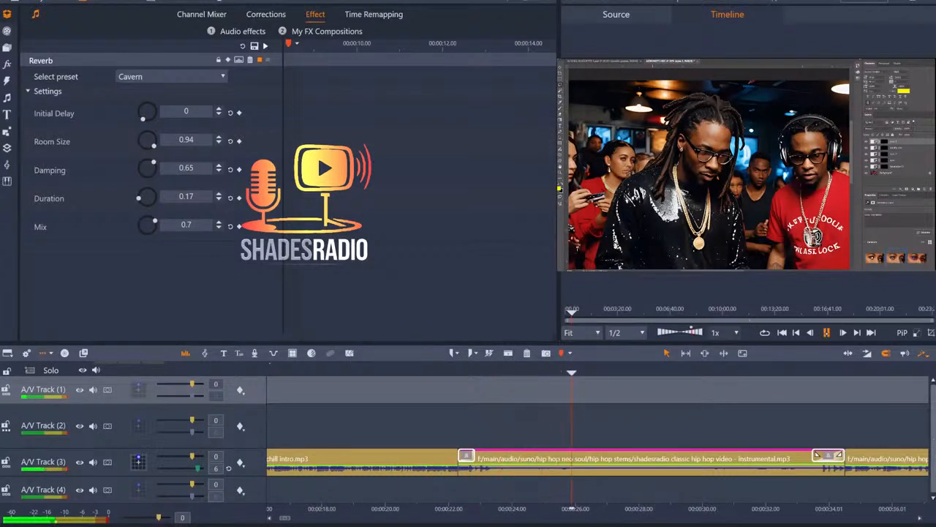
key("space")
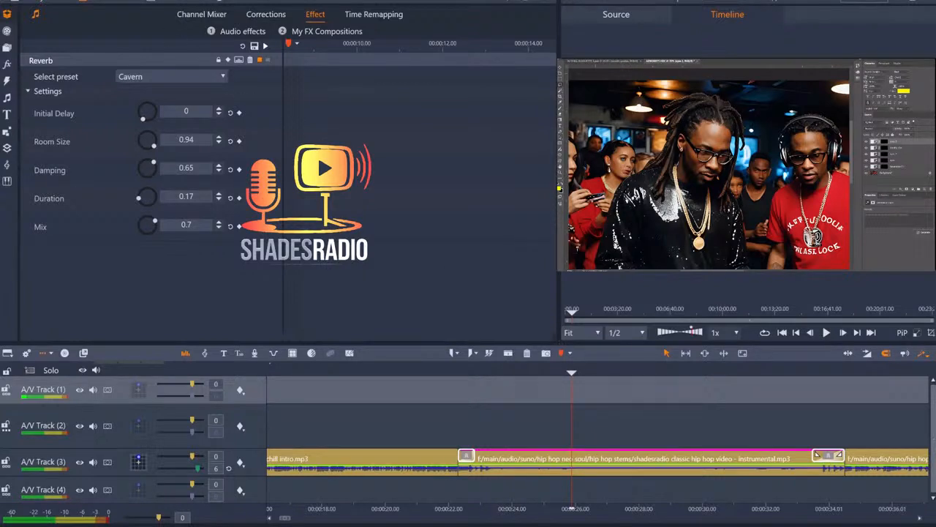
Trim the second audio file in the drops folder to about 13–19 s and place it on A/V Track (1) at about 00:00:25.
double_click(816, 454)
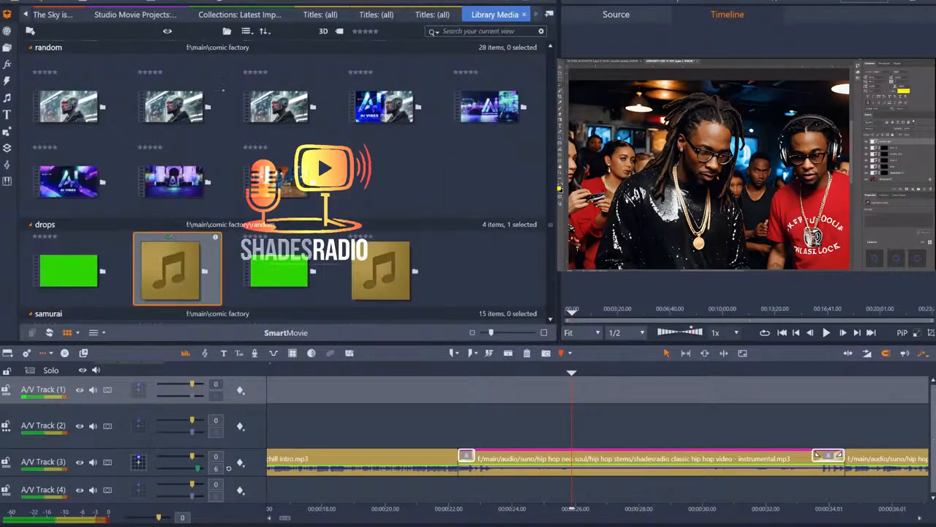
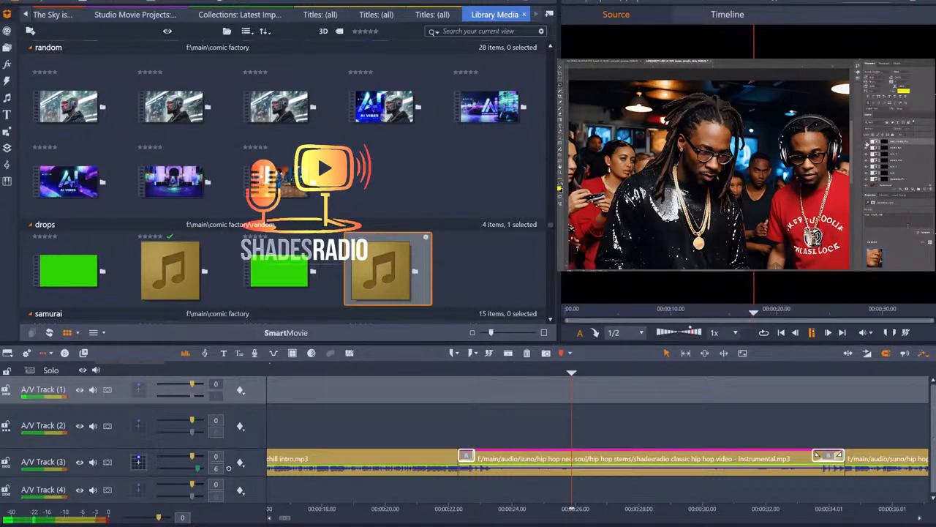
key("space")
left_click(706, 308)
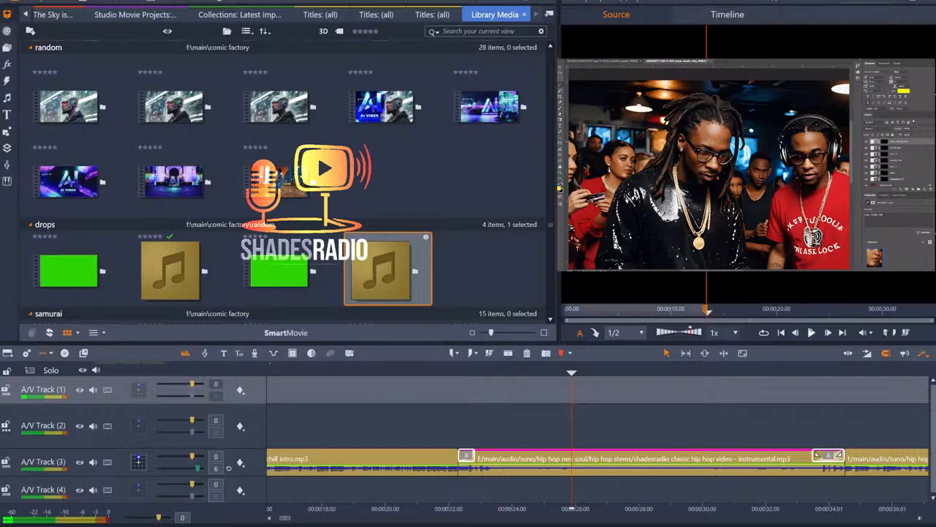
key("space")
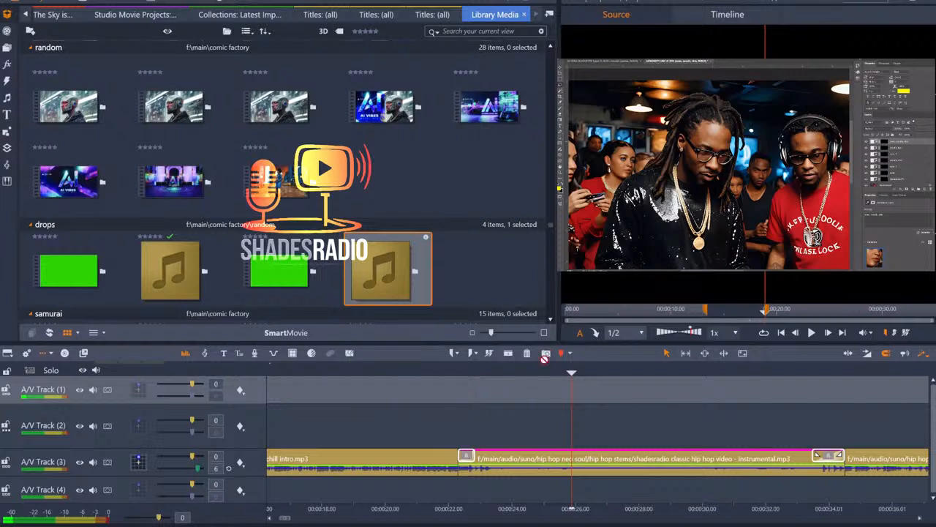
left_click_drag(544, 356, 542, 403)
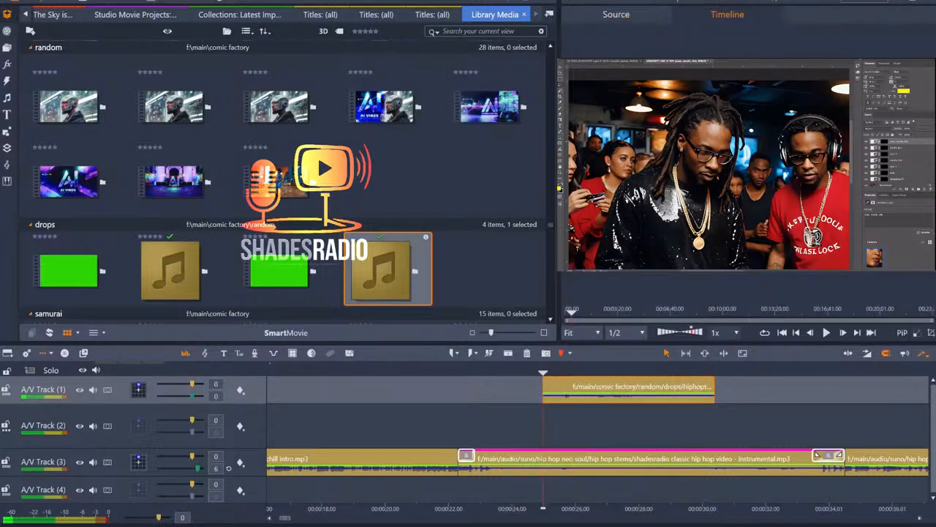
Try the Reverb effect with the Cavern preset on the drop at 00:00:25, playing it twice from just before the drop.
left_click(153, 2)
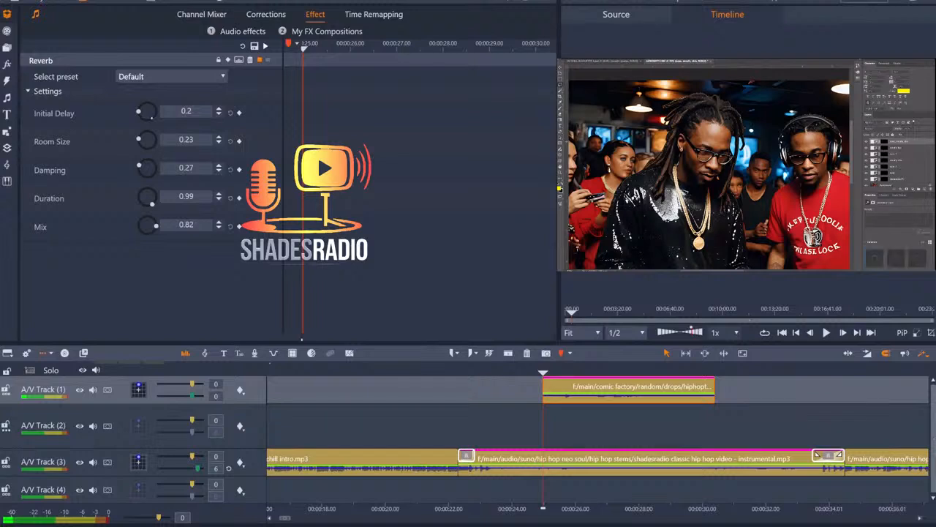
left_click(187, 139)
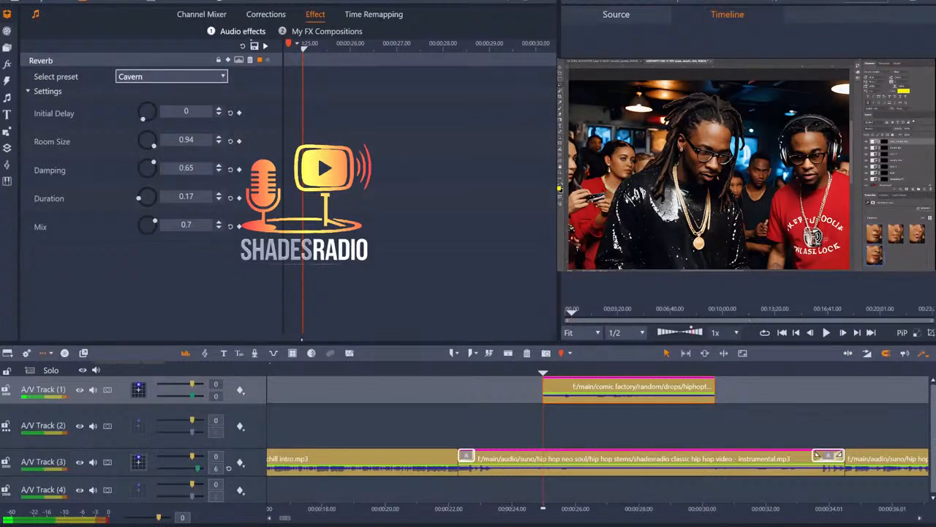
key("space")
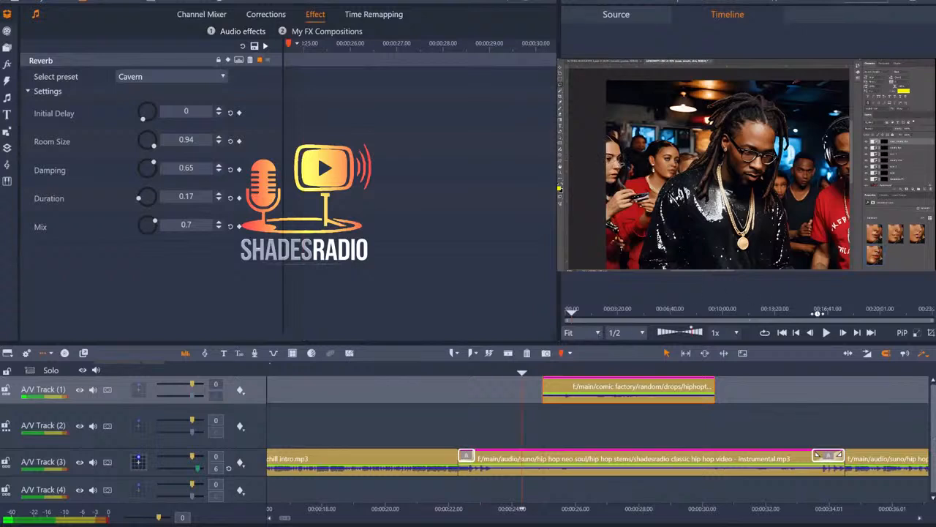
key("space")
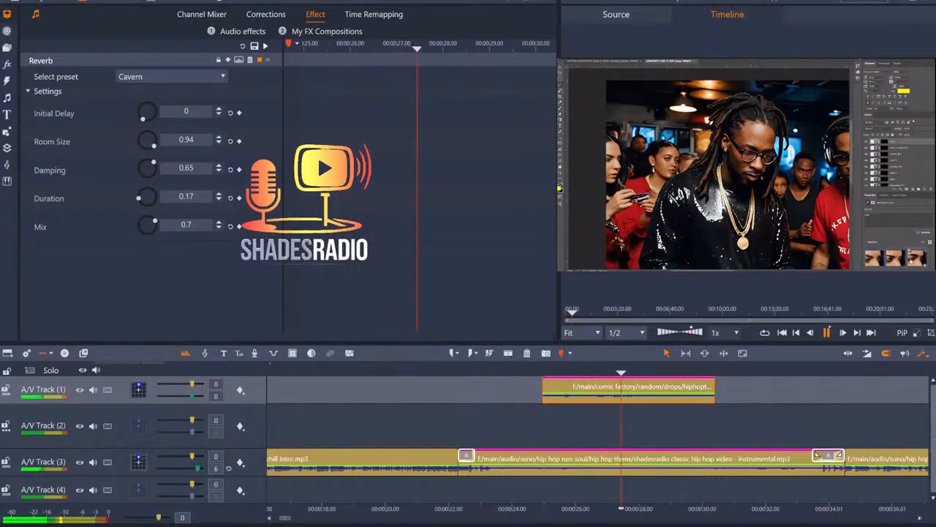
key("space")
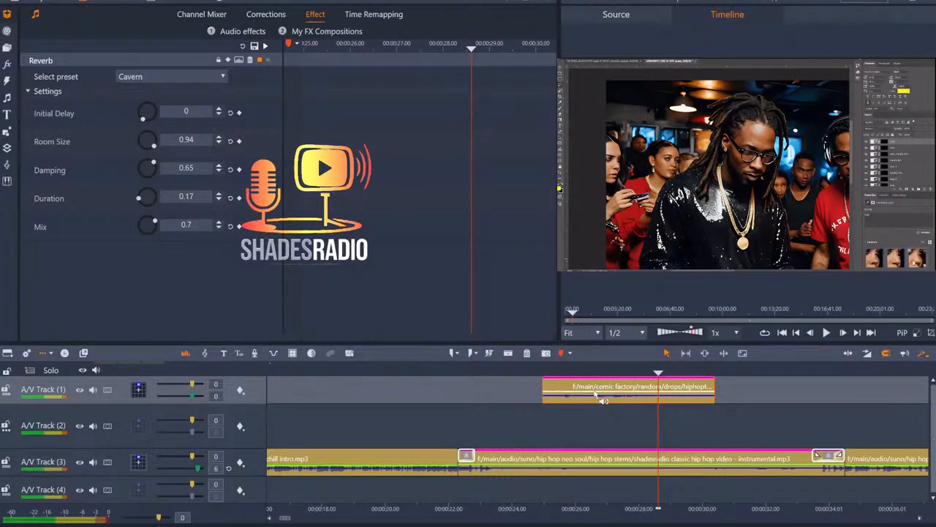
left_click(525, 370)
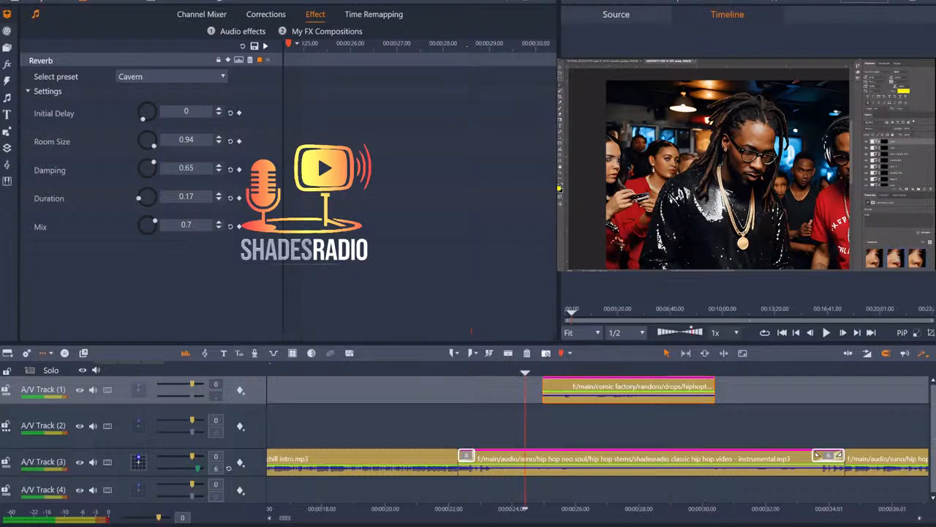
key("space")
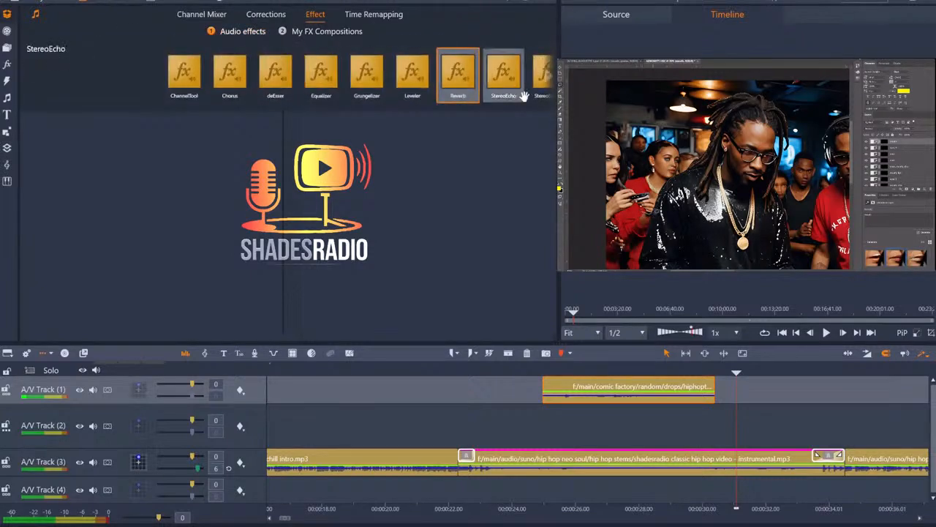
Apply StereoEcho with the Init 2 preset to the drop, extend its end to about 00:00:32, and play it from about 00:00:24.
left_click(508, 80)
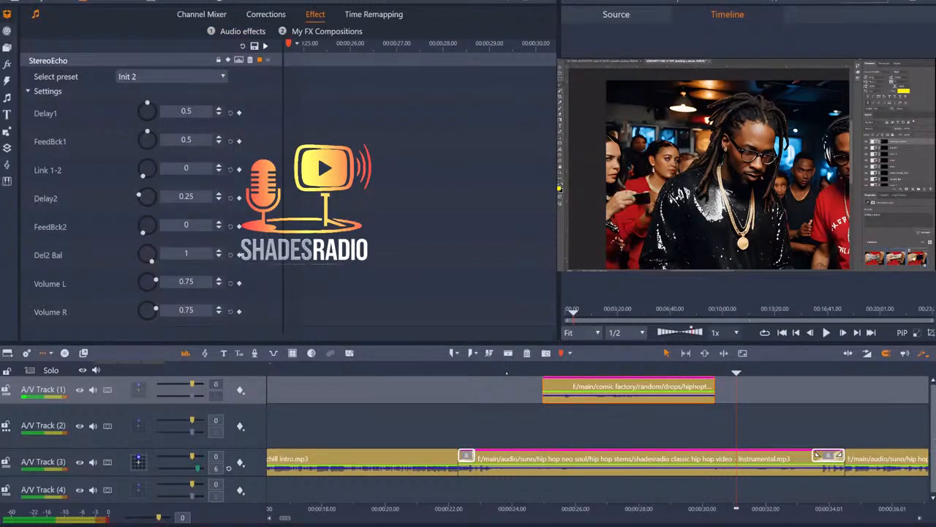
left_click_drag(710, 386, 778, 382)
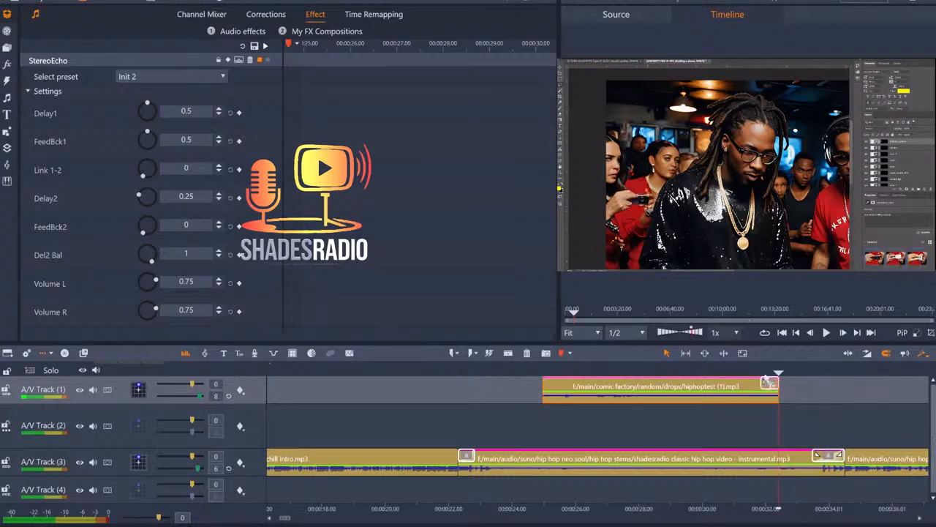
left_click(512, 374)
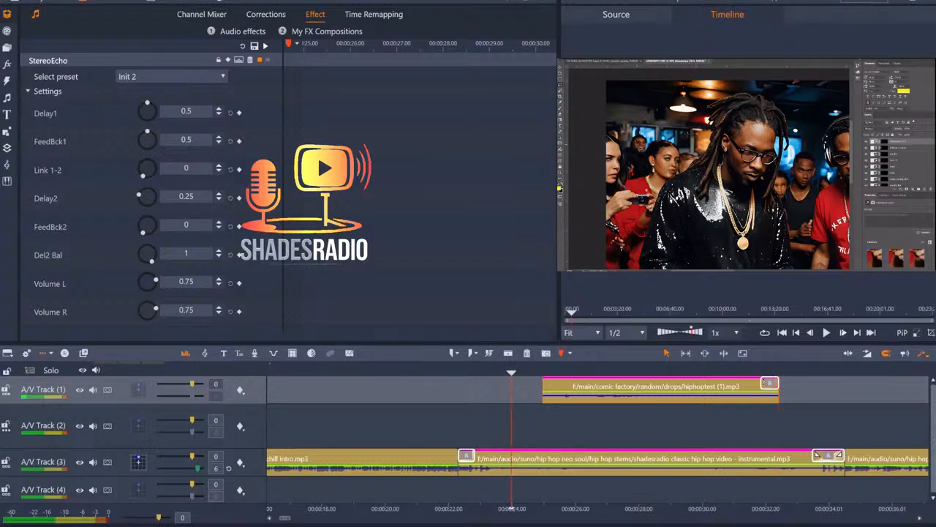
left_click(826, 332)
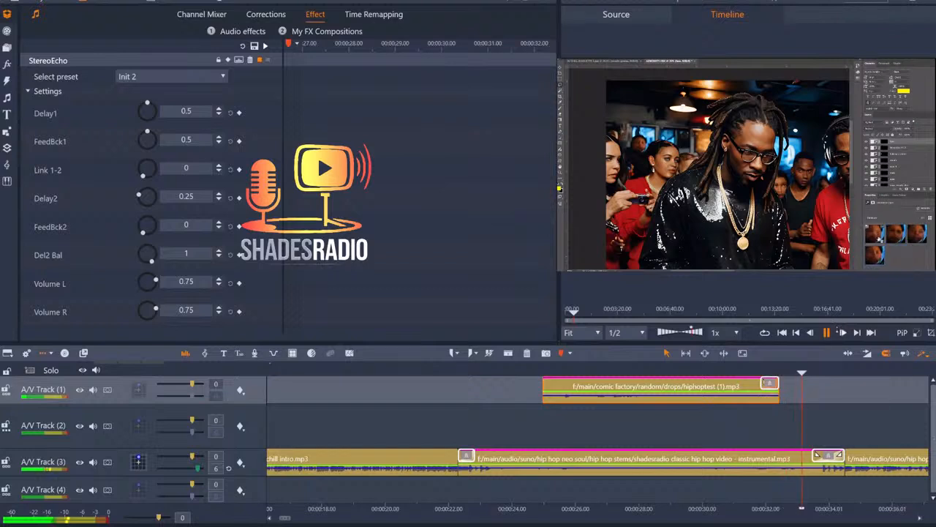
key("space")
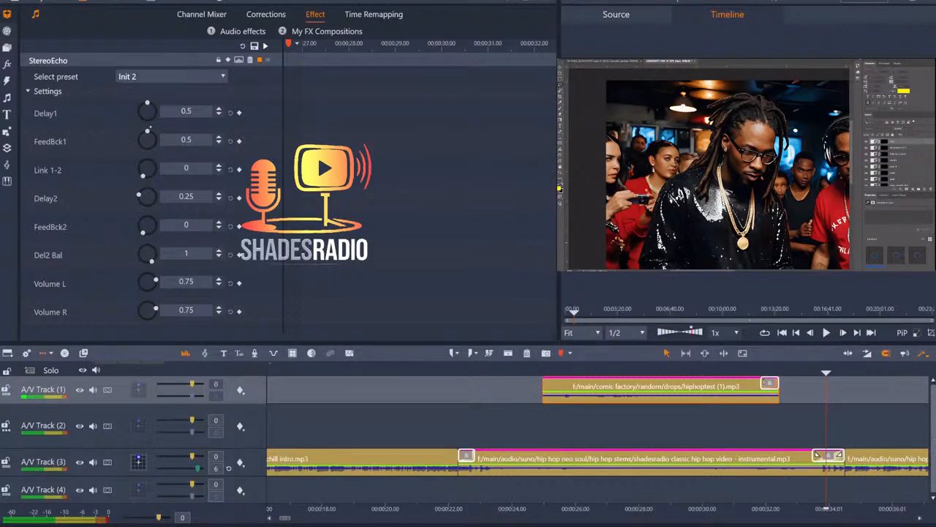
Change the drop's StereoEcho preset to Init 3 and play the timeline from about 00:00:24.
left_click(171, 76)
left_click(195, 165)
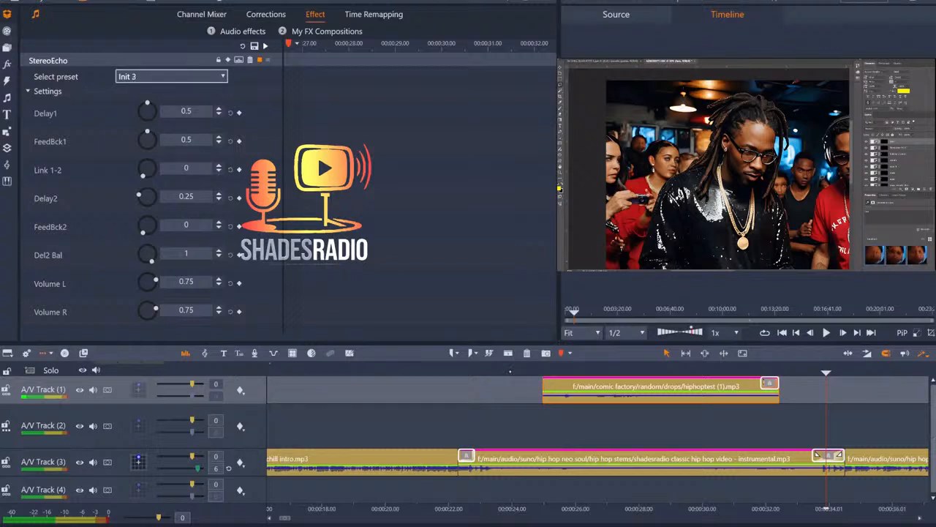
left_click(510, 371)
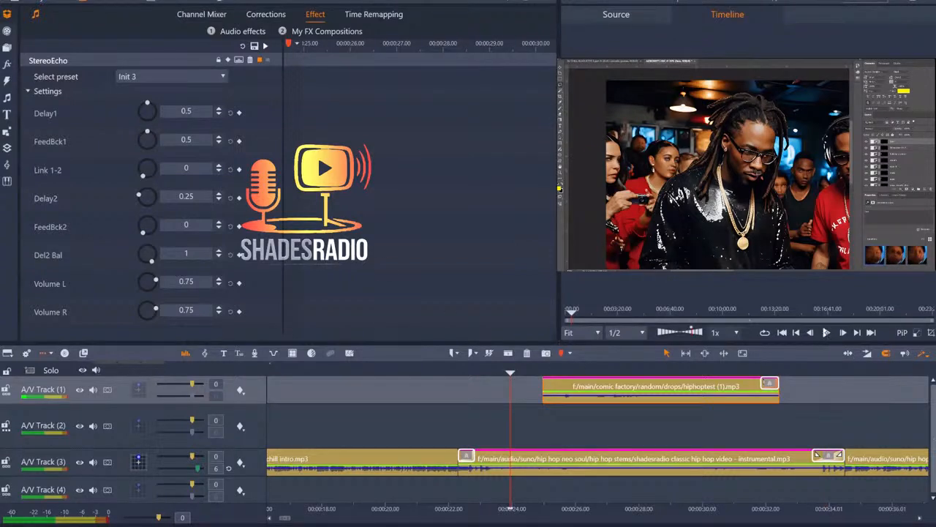
key("space")
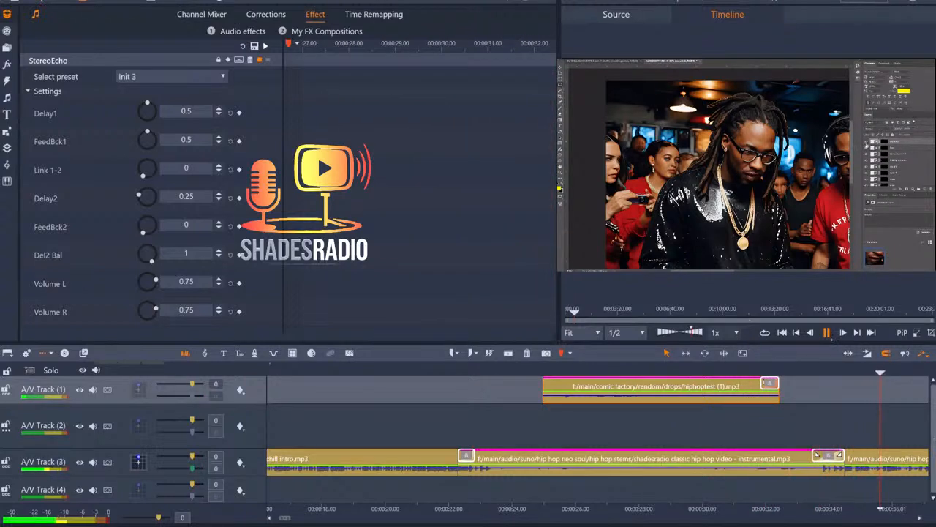
key("space")
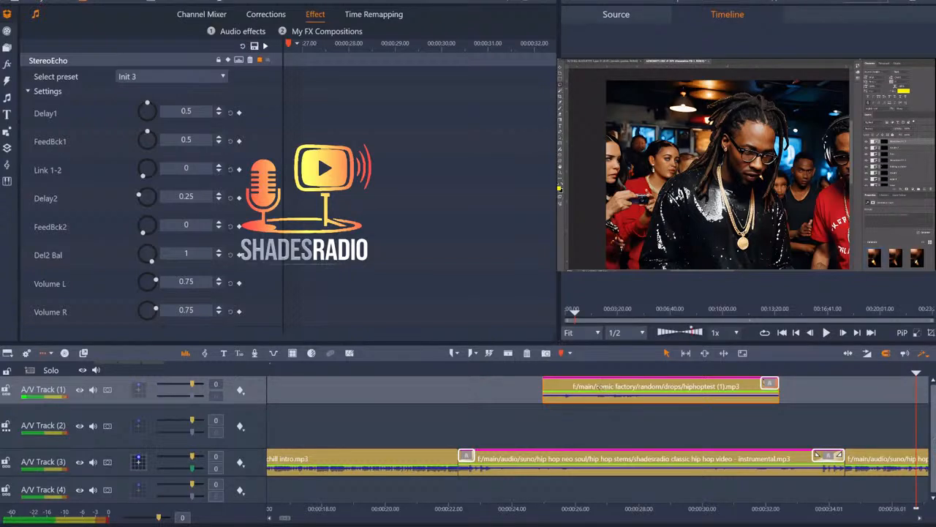
Shift the drop in small moves to start at about 00:00:28, playing the transition into the dj chill intro after each move.
left_click_drag(602, 391, 667, 391)
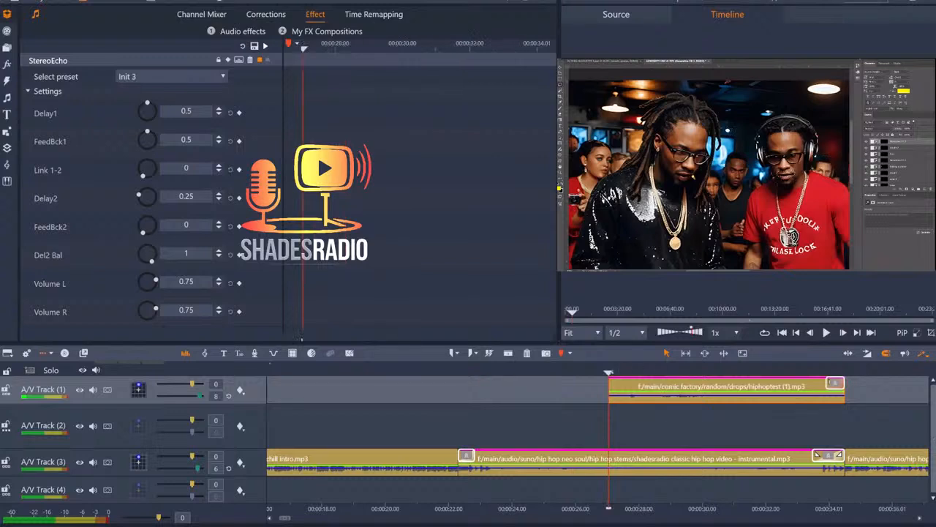
left_click(578, 371)
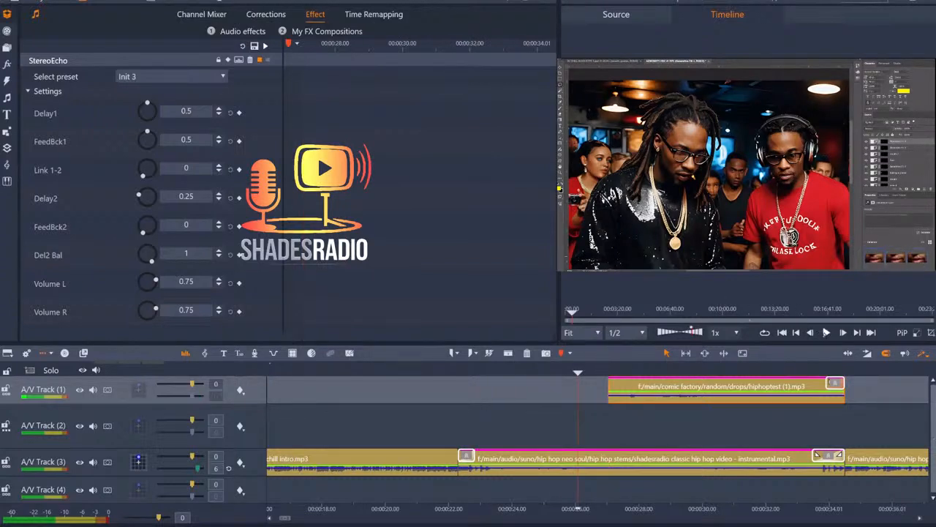
key("space")
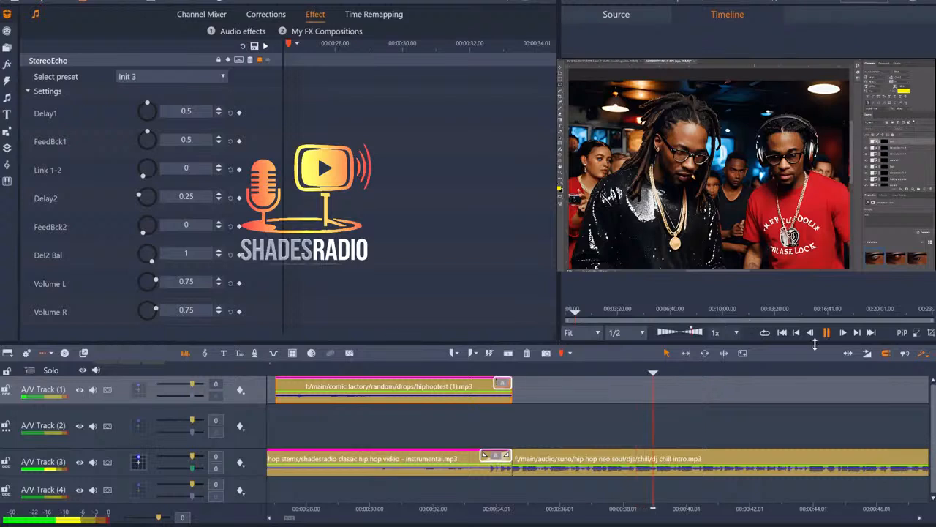
key("space")
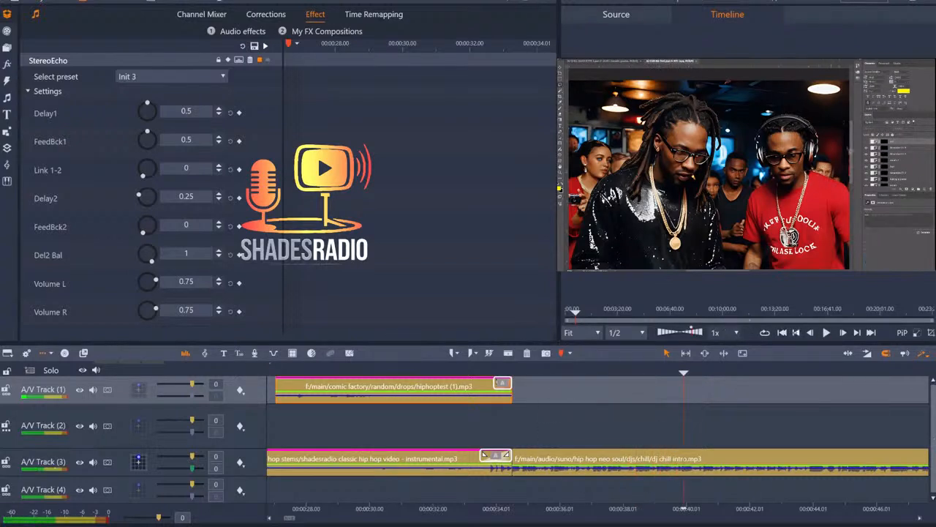
key("Home")
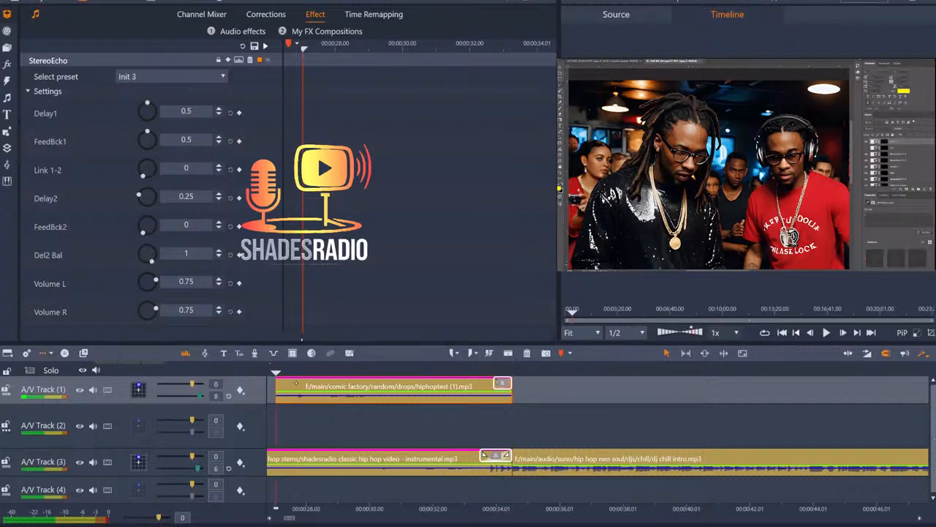
left_click_drag(291, 385, 305, 386)
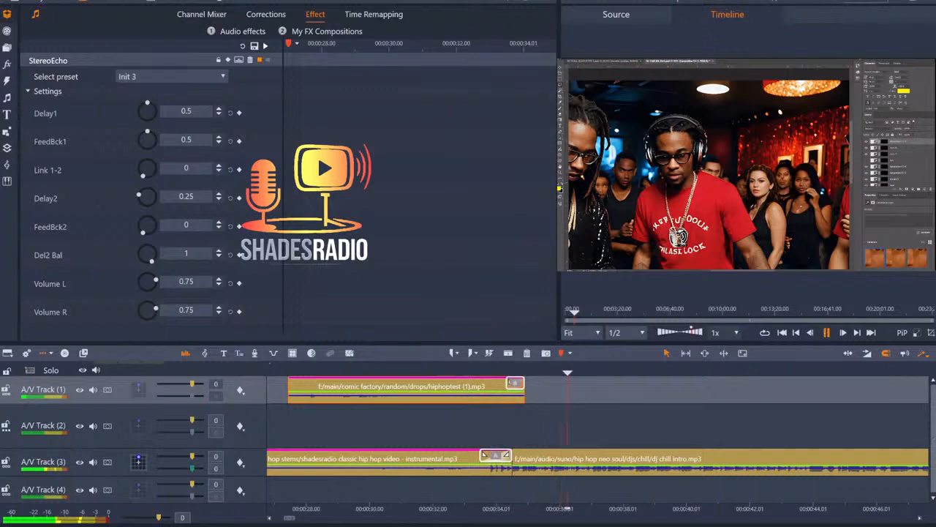
left_click_drag(317, 386, 335, 386)
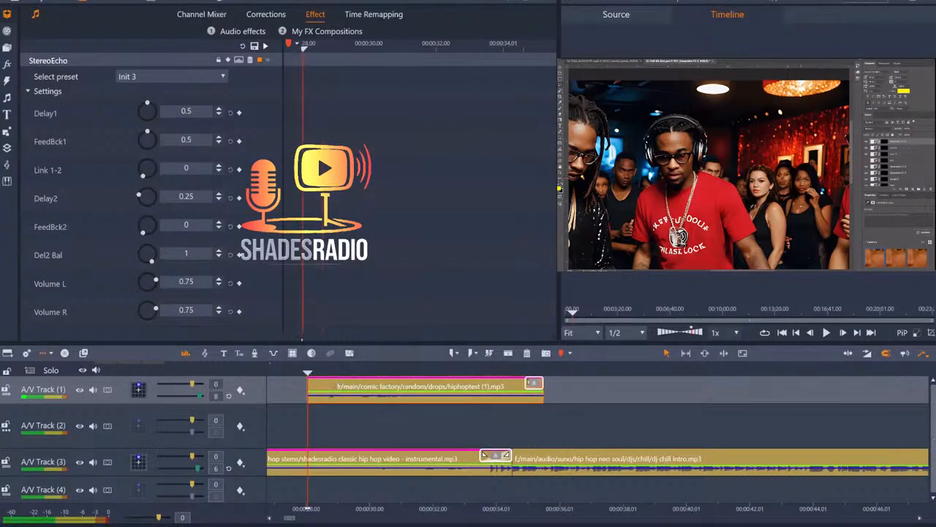
left_click(827, 332)
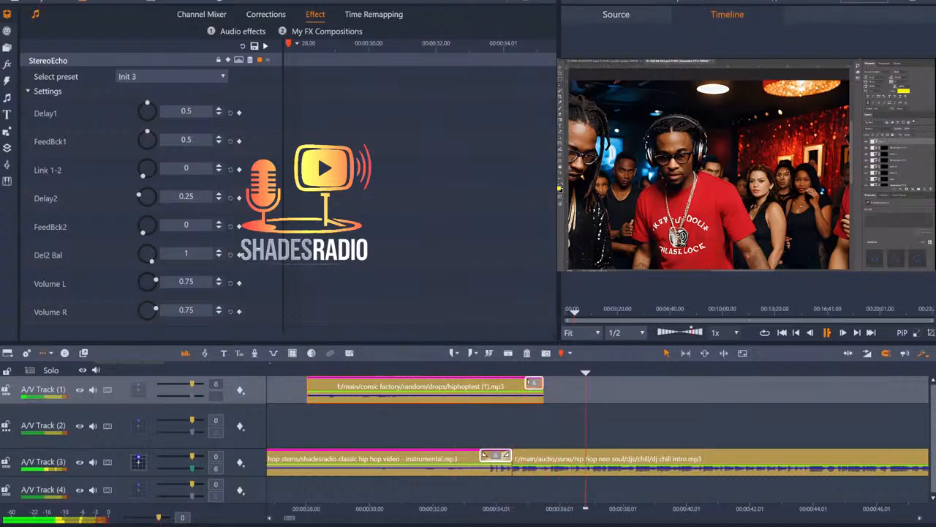
key("space")
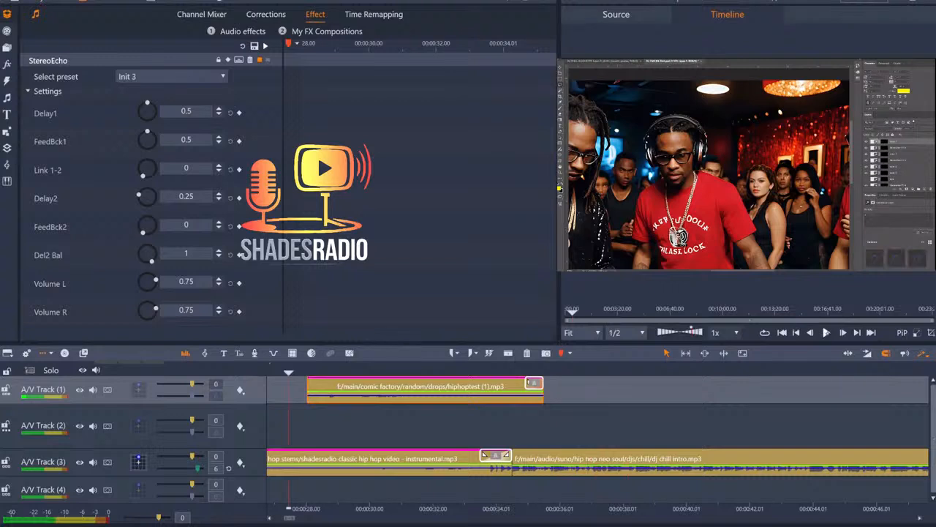
key("space")
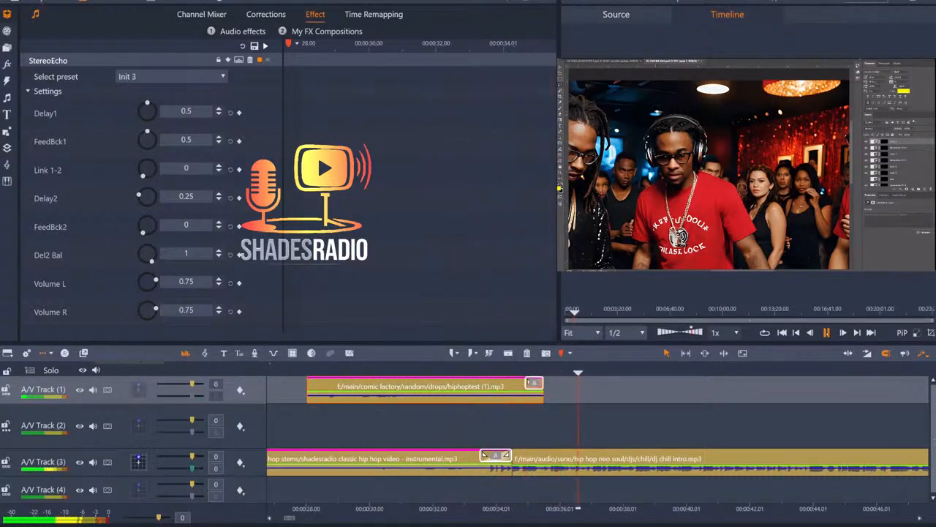
left_click(827, 332)
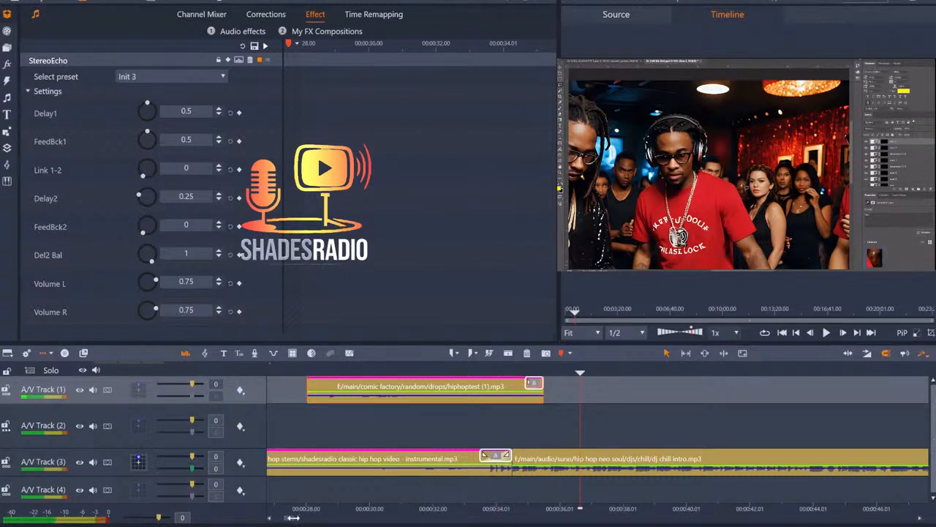
Spot-play the mix on A/V Track (3) from about 00:02:00, past the crossfade into "dj chill - keep it smooth", to the crossfade near 00:07:00.
left_click_drag(296, 516, 324, 516)
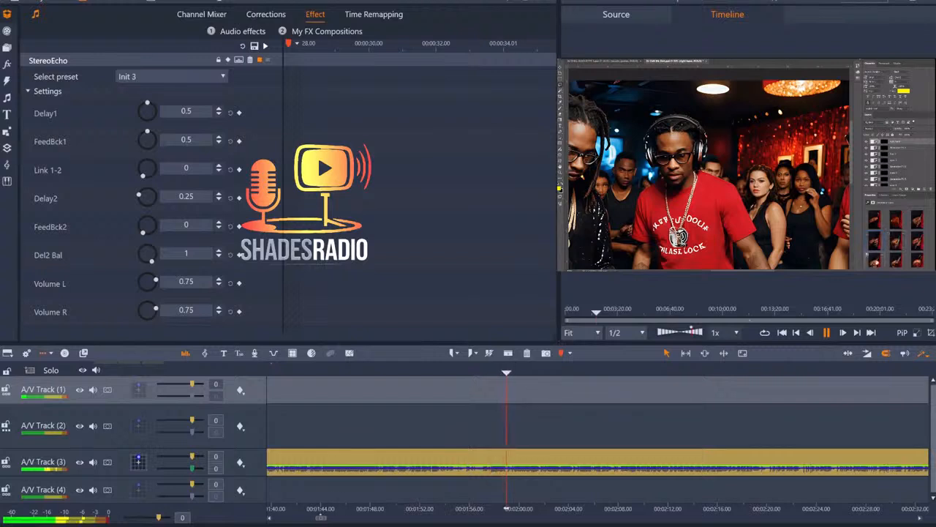
left_click_drag(322, 517, 331, 519)
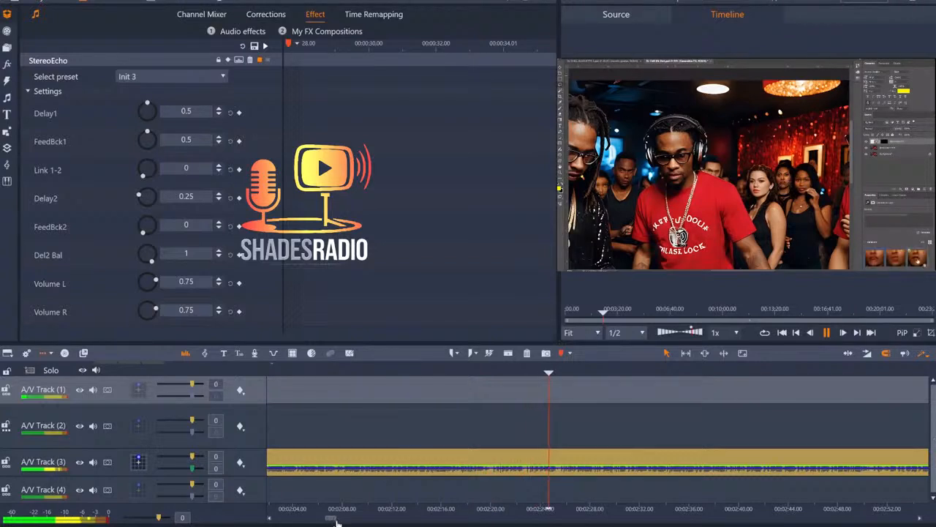
left_click_drag(330, 520, 339, 522)
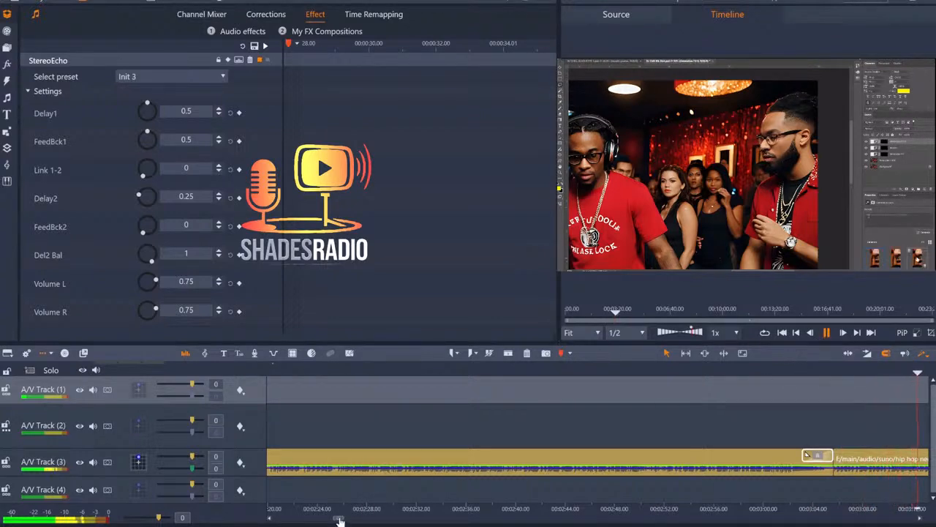
left_click_drag(344, 520, 358, 520)
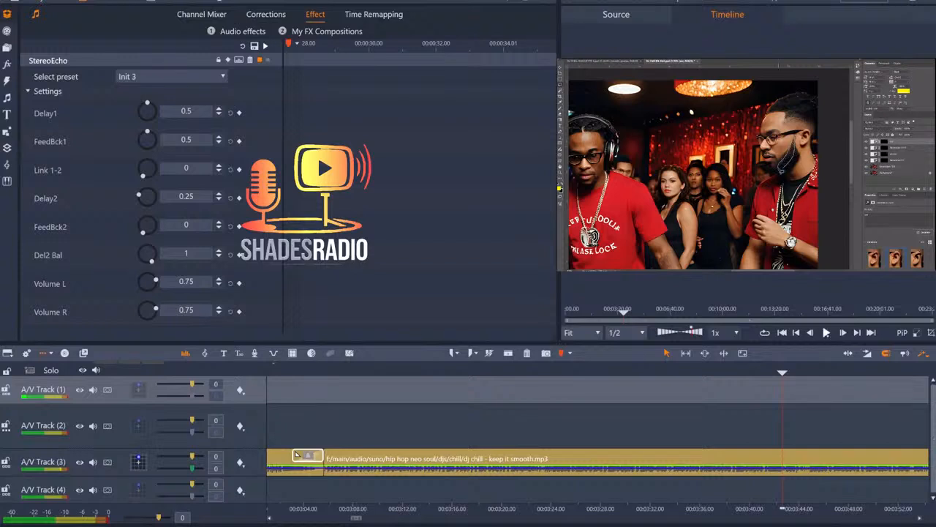
key("space")
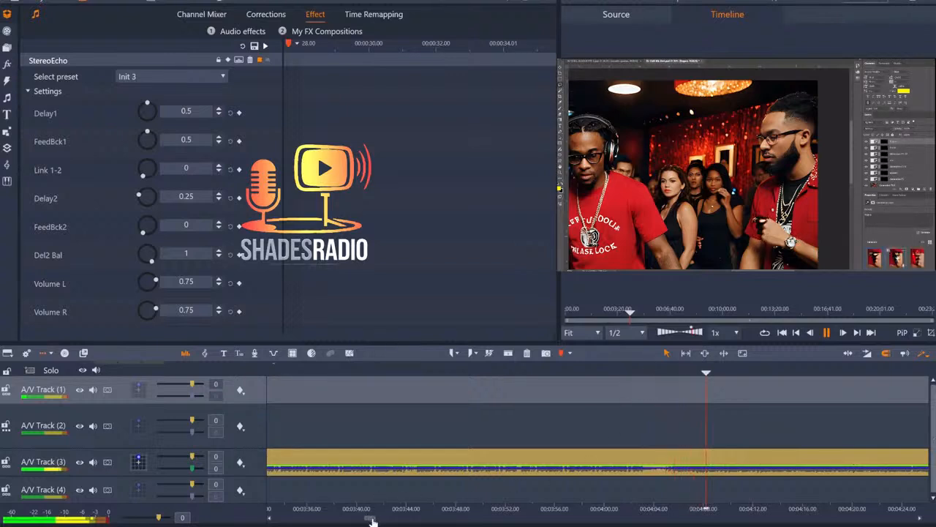
left_click_drag(371, 519, 382, 521)
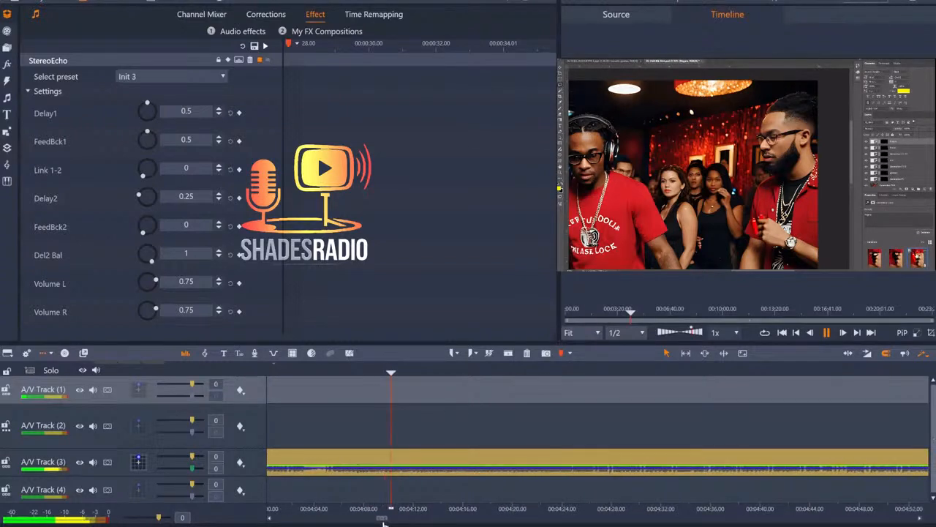
left_click(797, 372)
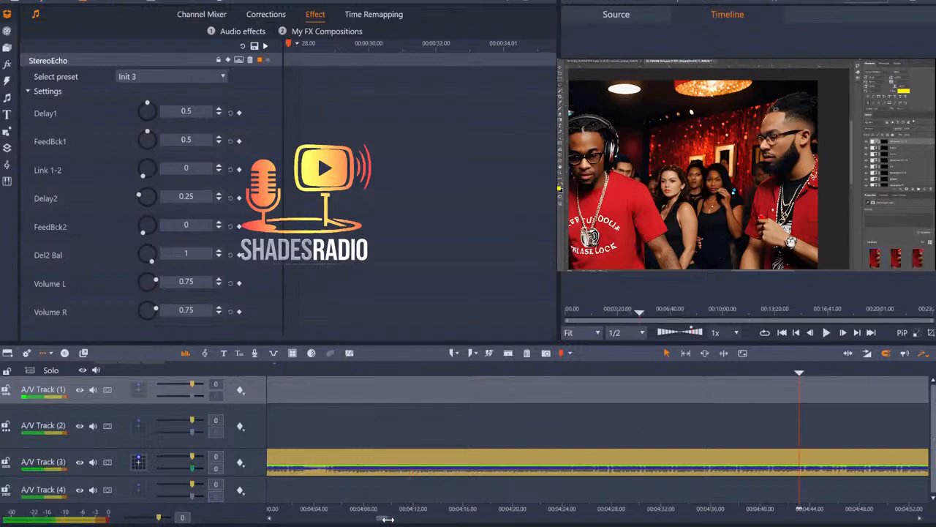
left_click_drag(382, 519, 438, 521)
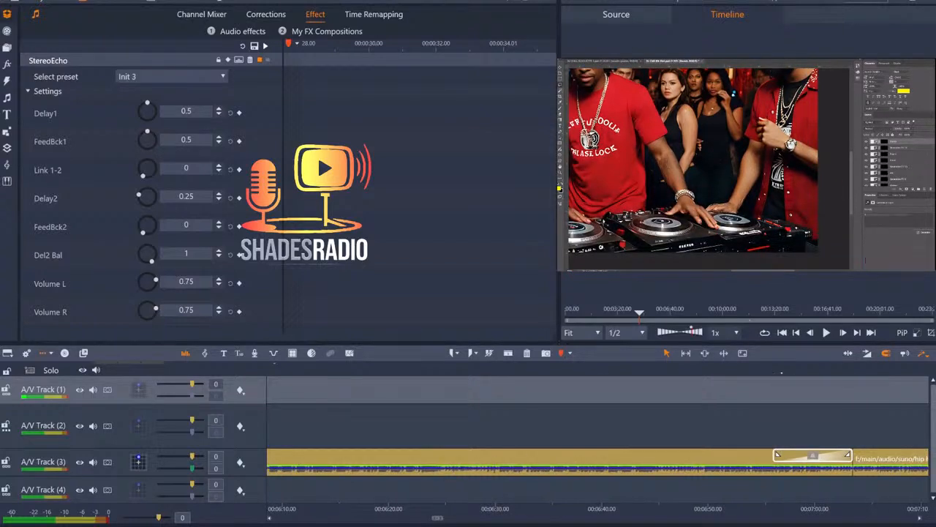
Play A/V Track (3) from about 00:06:54 through the crossfade into "dj chill - jazz - reggae rhythm".
left_click(754, 370)
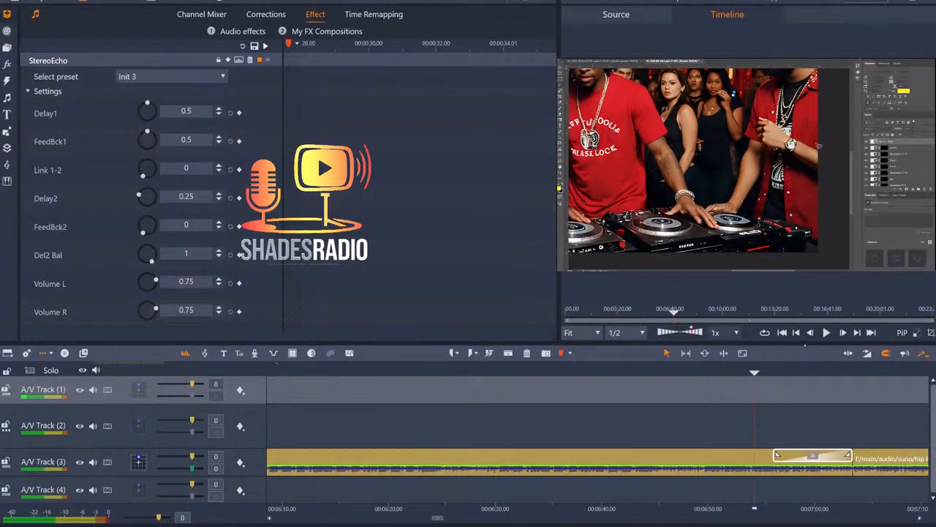
key("space")
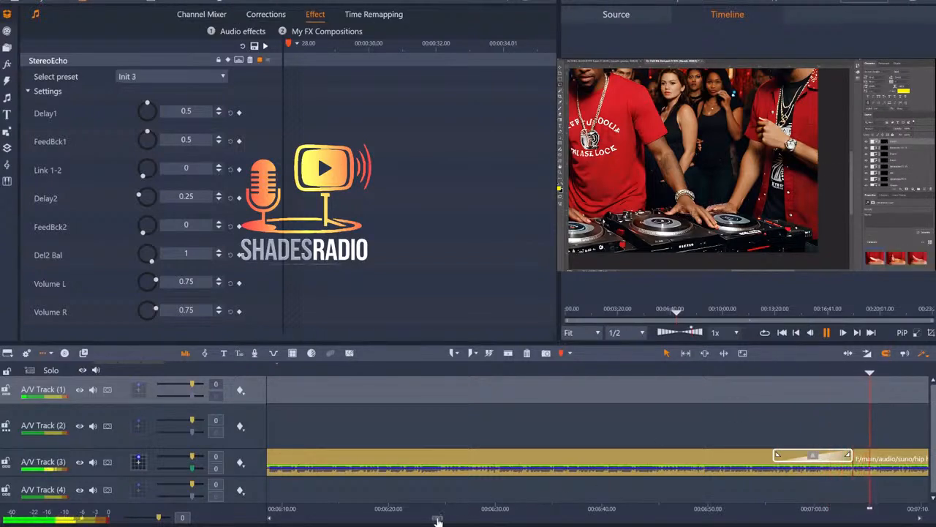
left_click_drag(439, 520, 468, 522)
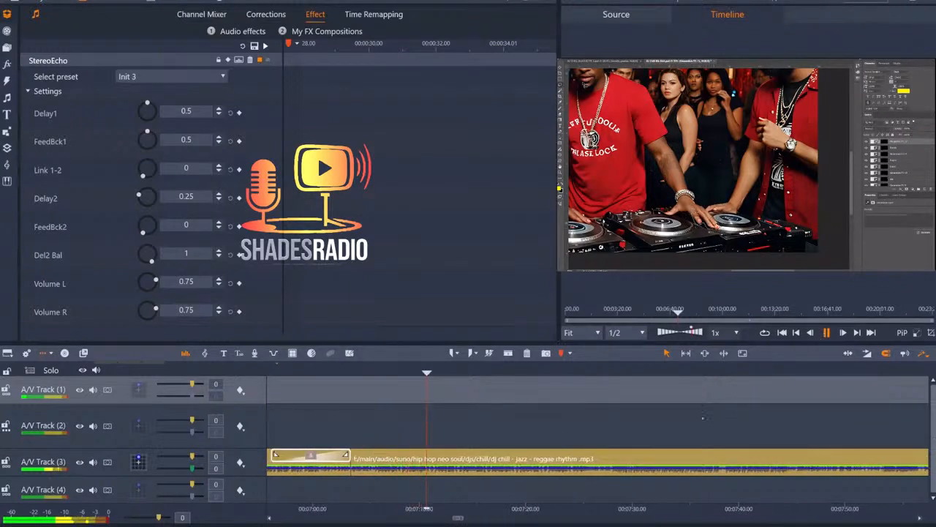
Paste the DJ drop on A/V Track (1) at about 00:09:32 and play it from about 00:09:30.
left_click_drag(458, 518, 484, 521)
left_click_drag(487, 521, 512, 521)
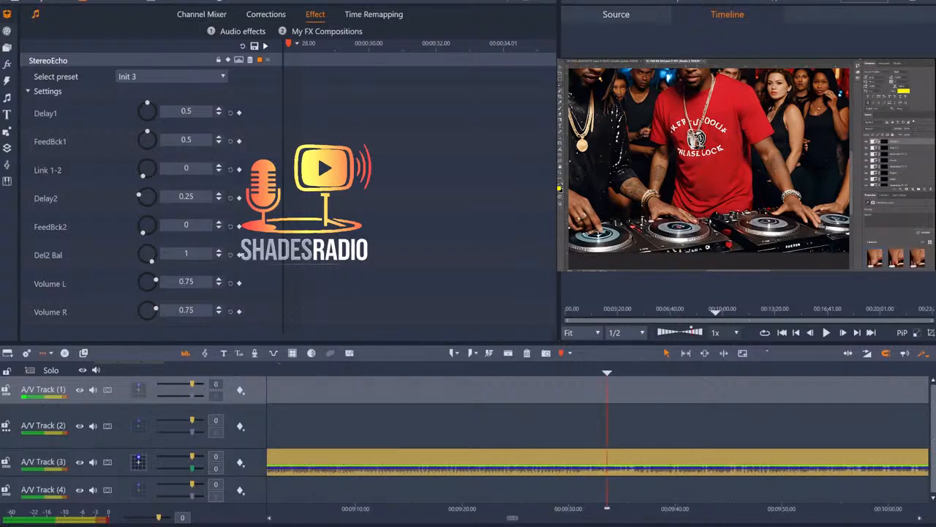
key("space")
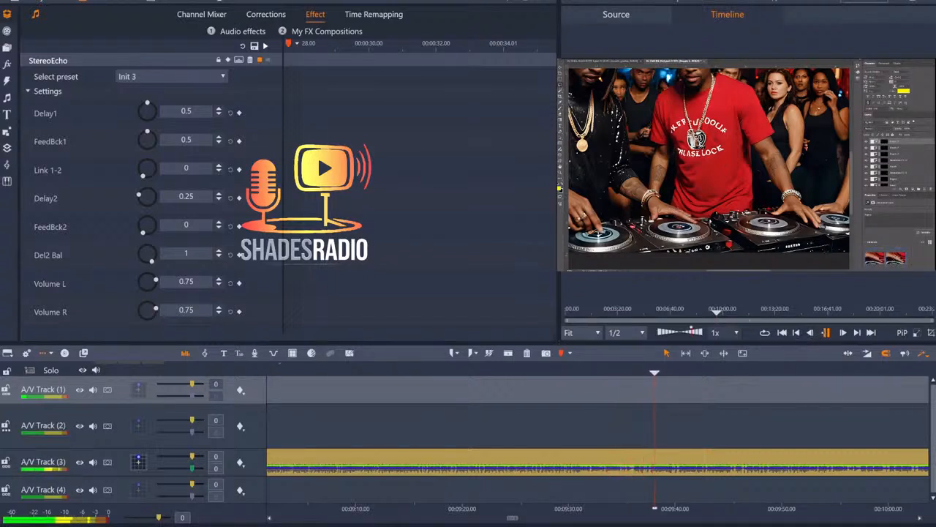
key("space")
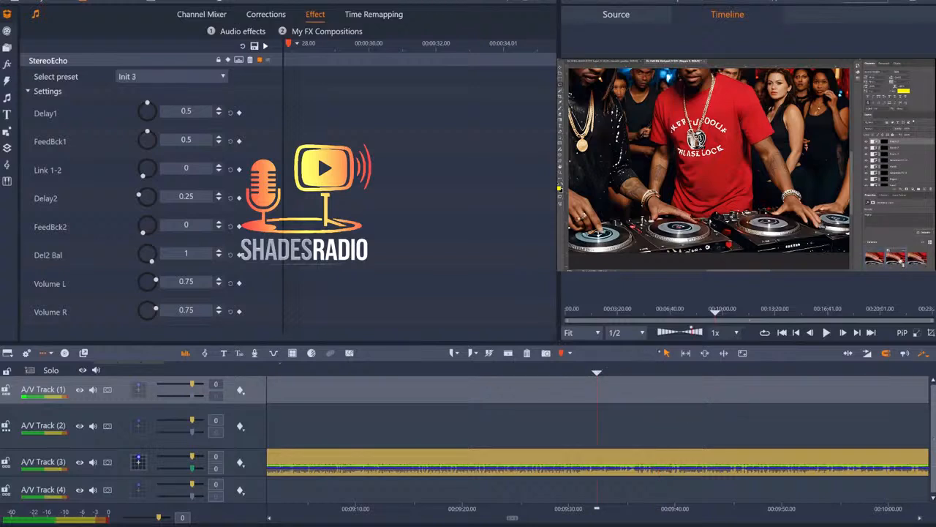
key("ctrl+v")
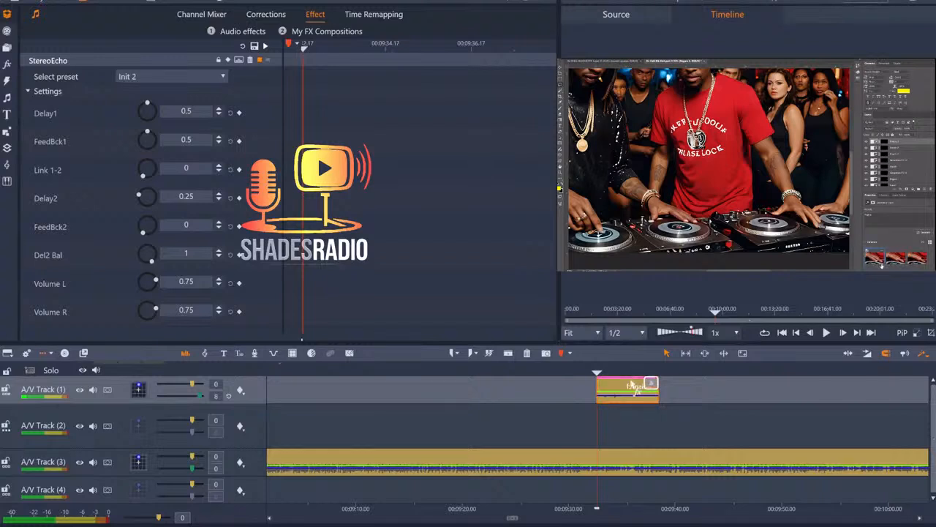
left_click(574, 371)
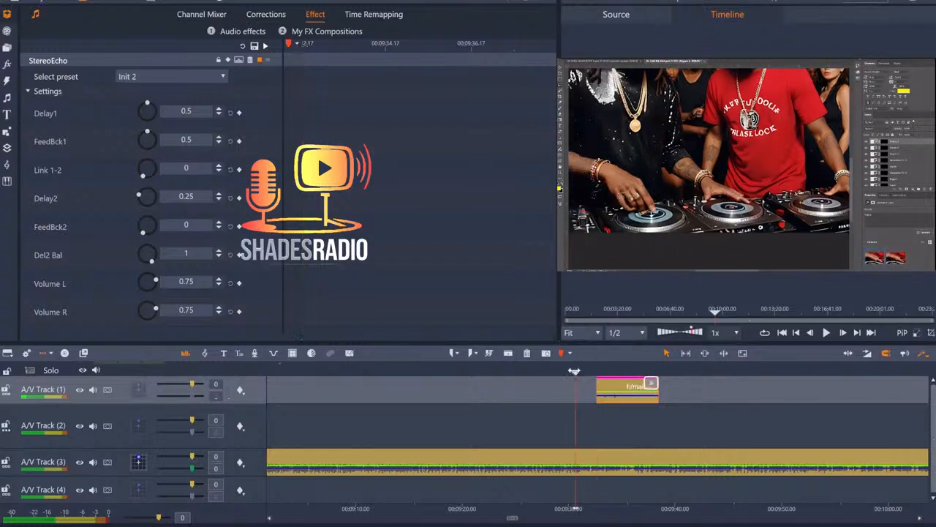
key("space")
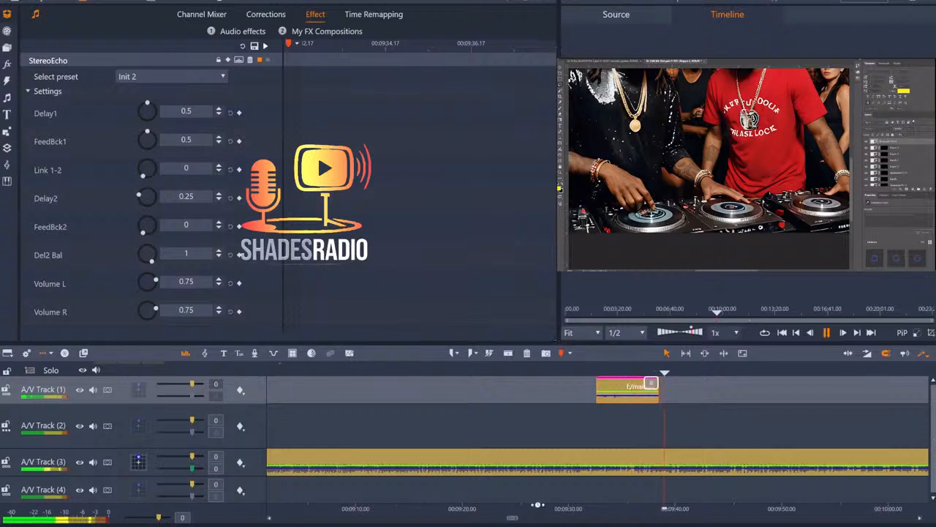
mouse_move(514, 520)
left_mouse_down()
mouse_move(532, 520)
mouse_move(517, 520)
left_mouse_up()
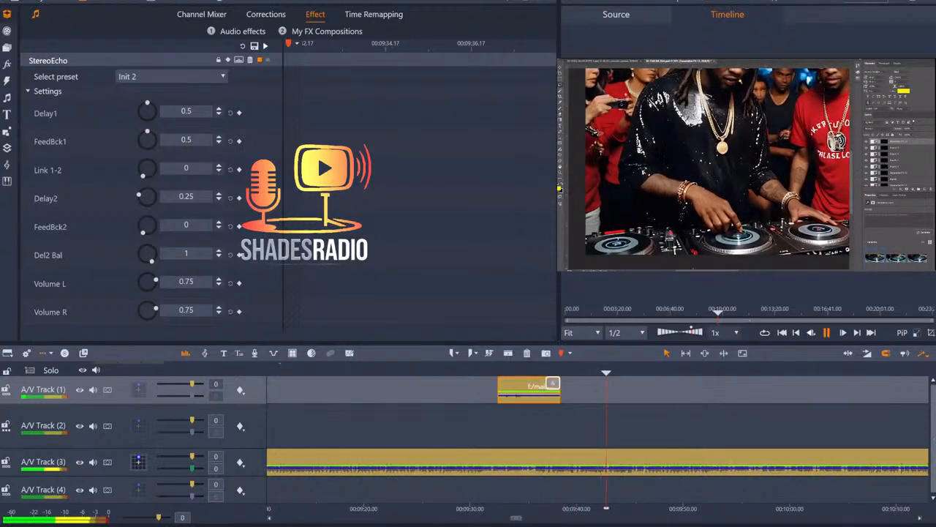
key("space")
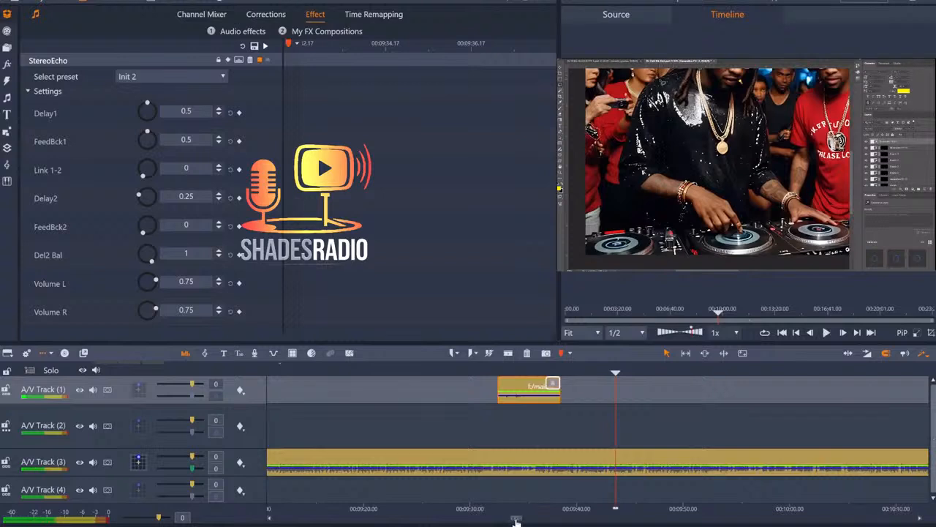
Play the transition into the "poetica tha cypha chic legends of the past continued" instrumental from about 00:10:49.
left_click_drag(516, 521, 545, 521)
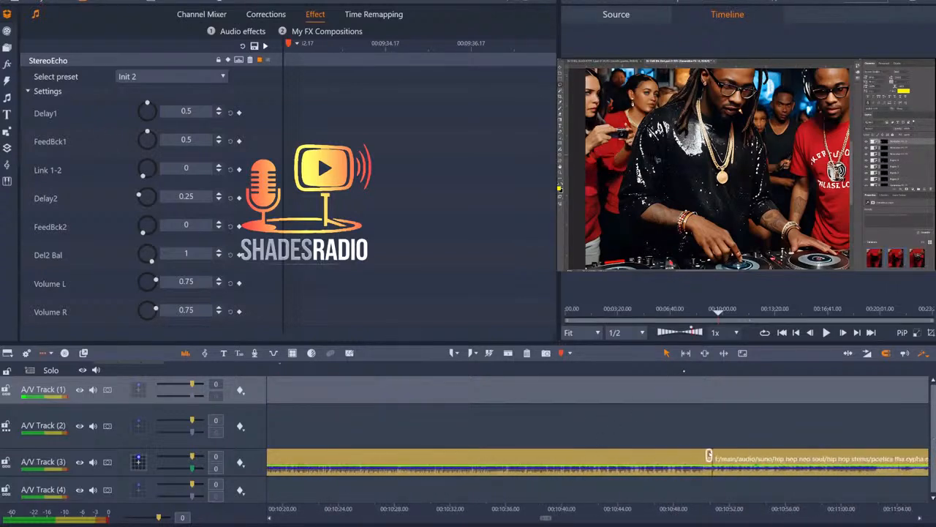
left_click(683, 371)
key("space")
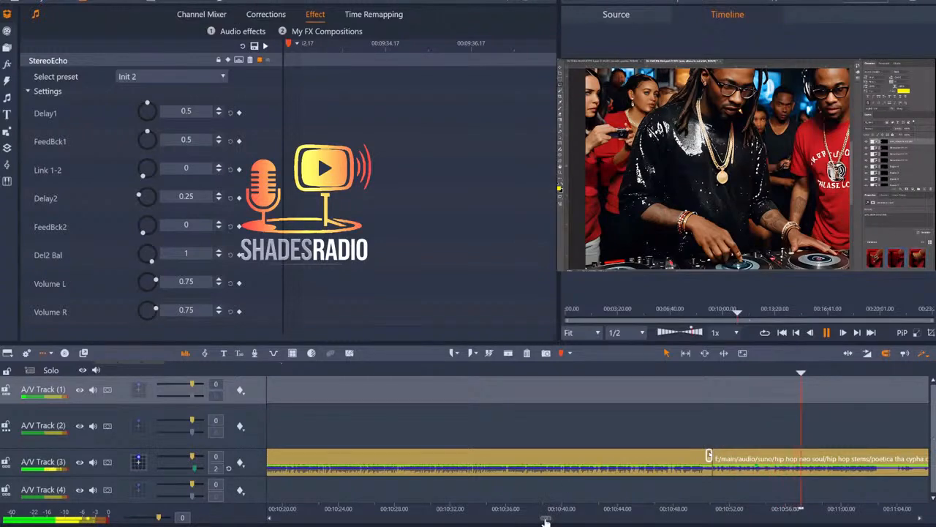
left_click_drag(548, 517, 556, 520)
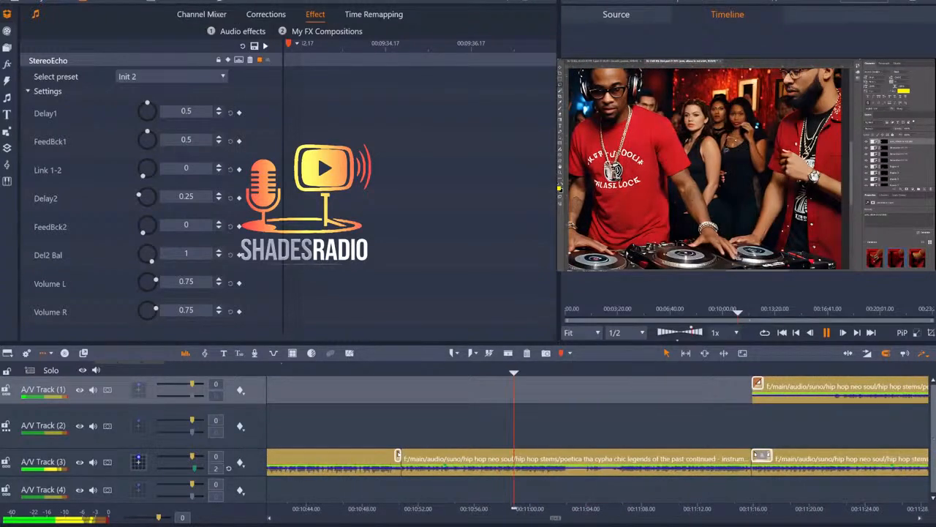
key("space")
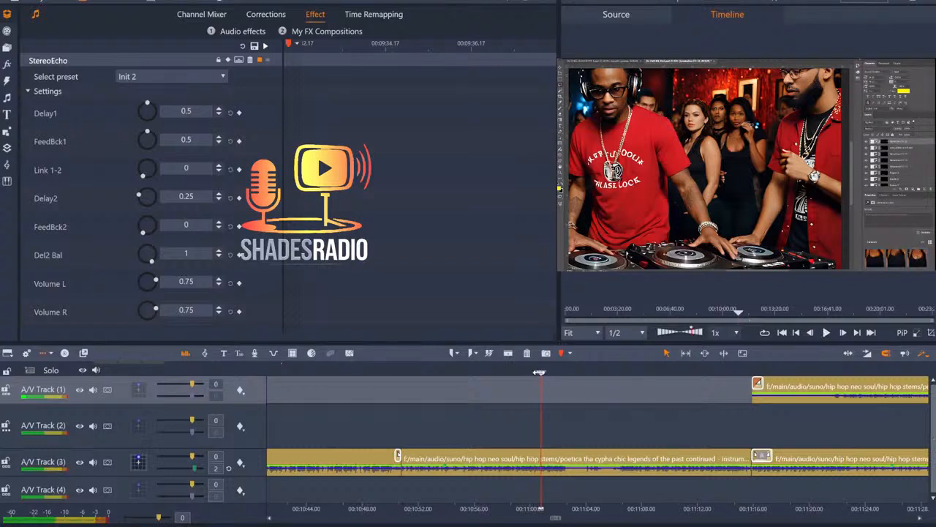
Paste the DJ drop on A/V Track (1), shift it to start at about 00:11:02, and play it from about 00:11:00.
left_click_drag(550, 373, 566, 373)
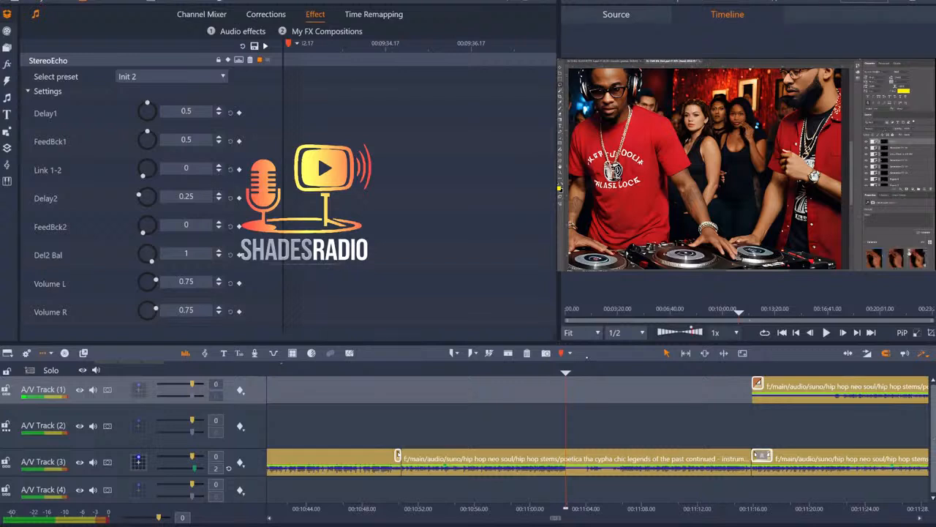
key("ctrl+v")
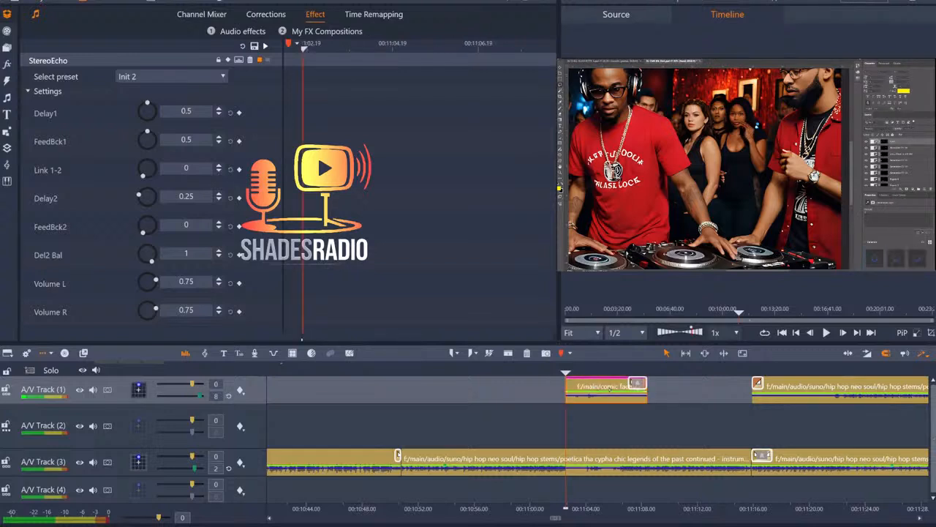
mouse_move(602, 388)
left_mouse_down()
mouse_move(618, 387)
mouse_move(583, 388)
mouse_move(597, 388)
left_mouse_up()
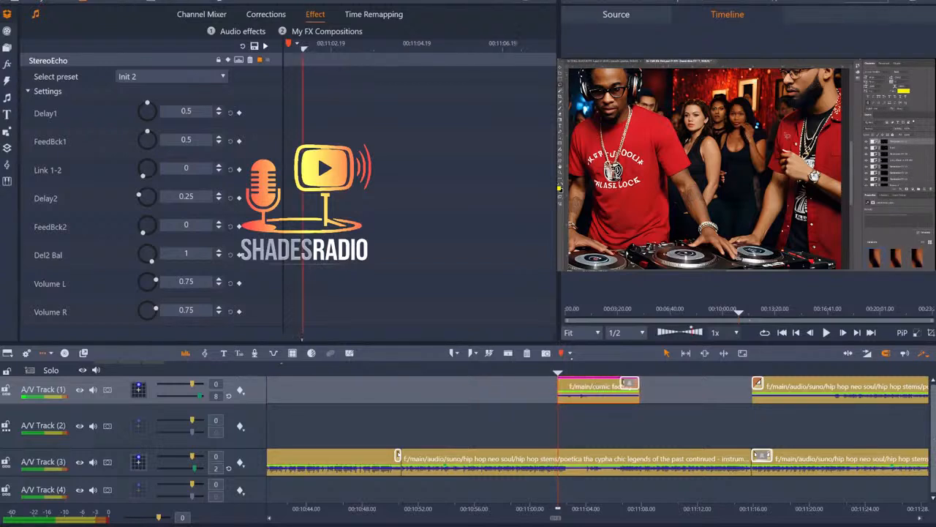
left_click(535, 508)
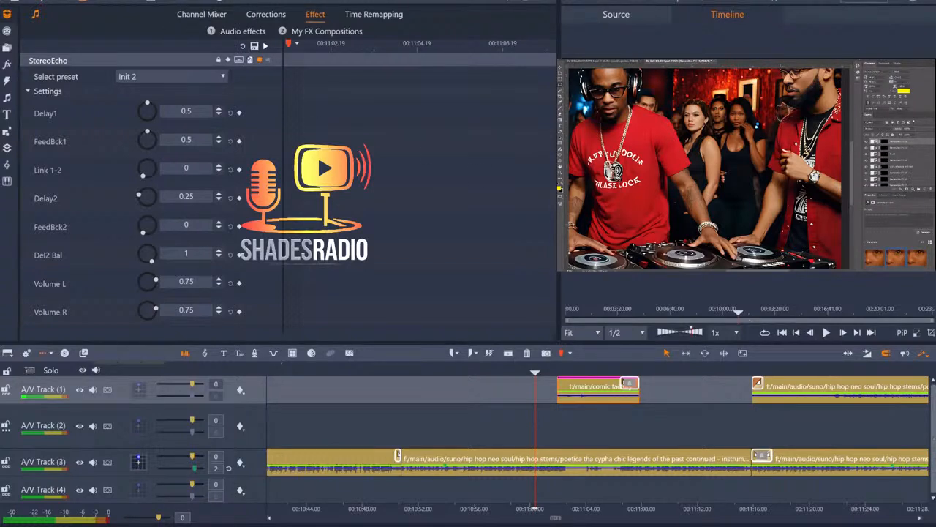
key("space")
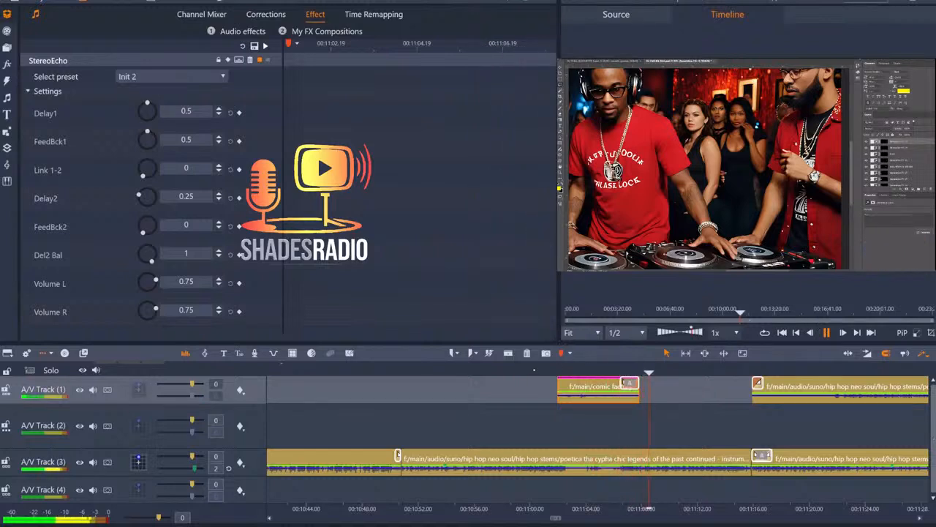
key("space")
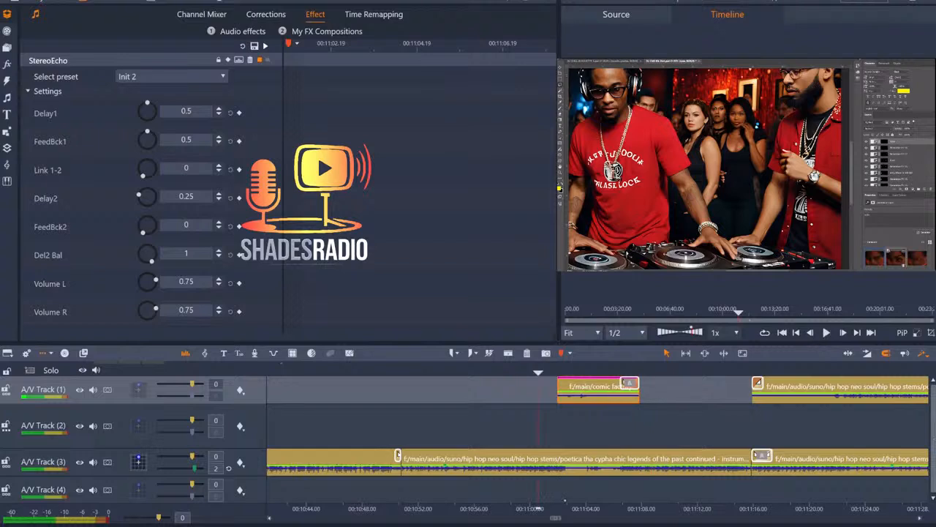
Shift the pasted drop slightly earlier, by about 0.3 seconds, and play the timeline across it.
scroll(648, 381, "up", 2)
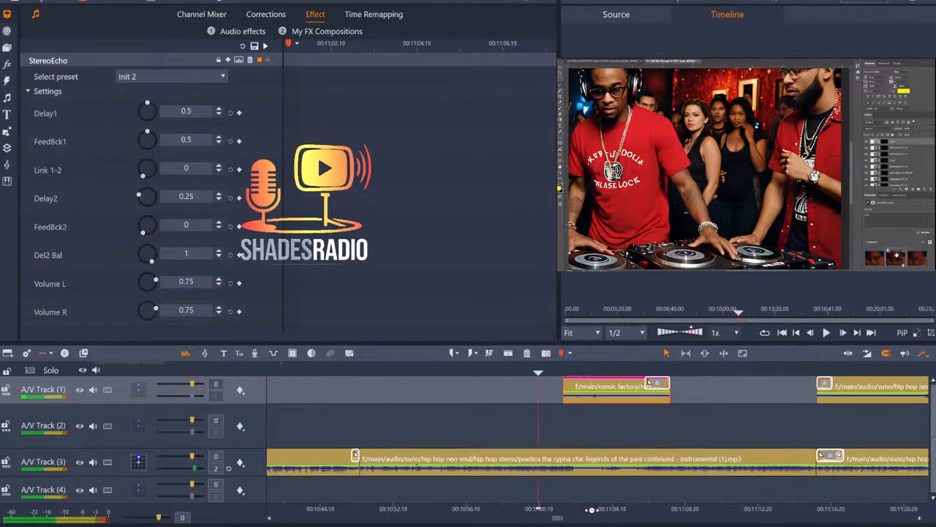
scroll(648, 381, "up", 2)
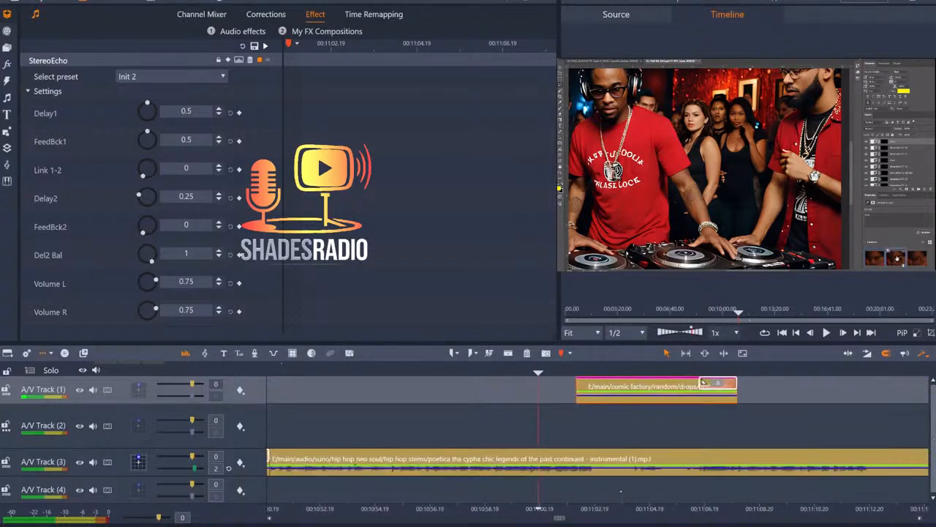
left_click_drag(622, 390, 615, 387)
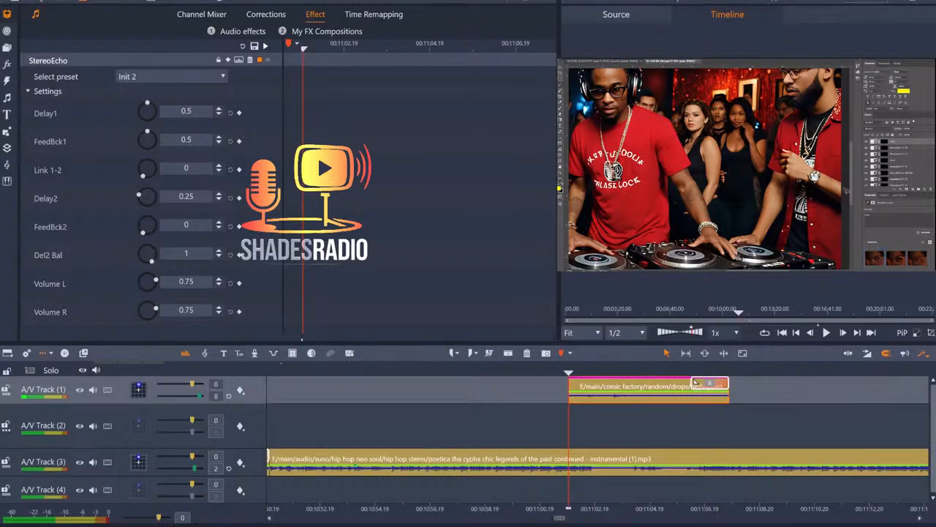
key("space")
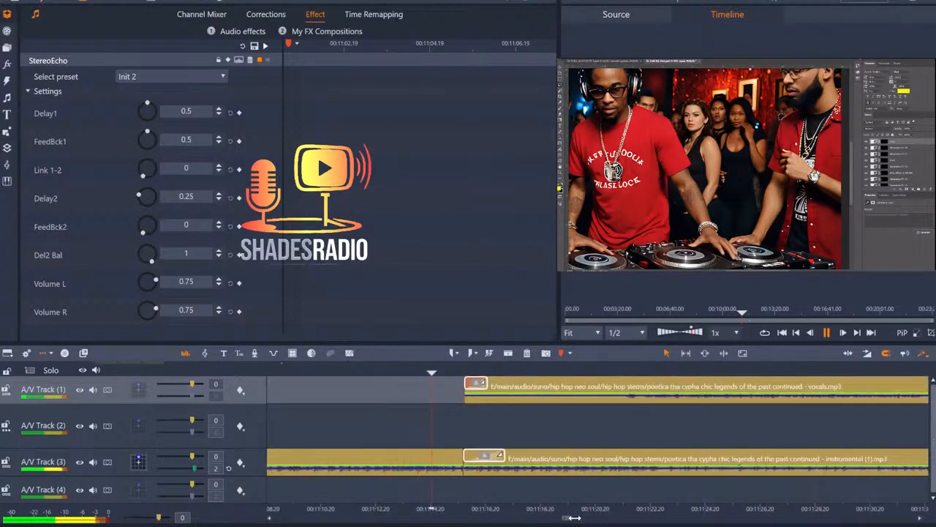
Spot-play the crossfade into "dj chill outro" from about 00:12:22 and the transition into the "you finished" track from about 00:13:40.
scroll(574, 517, "down", 5)
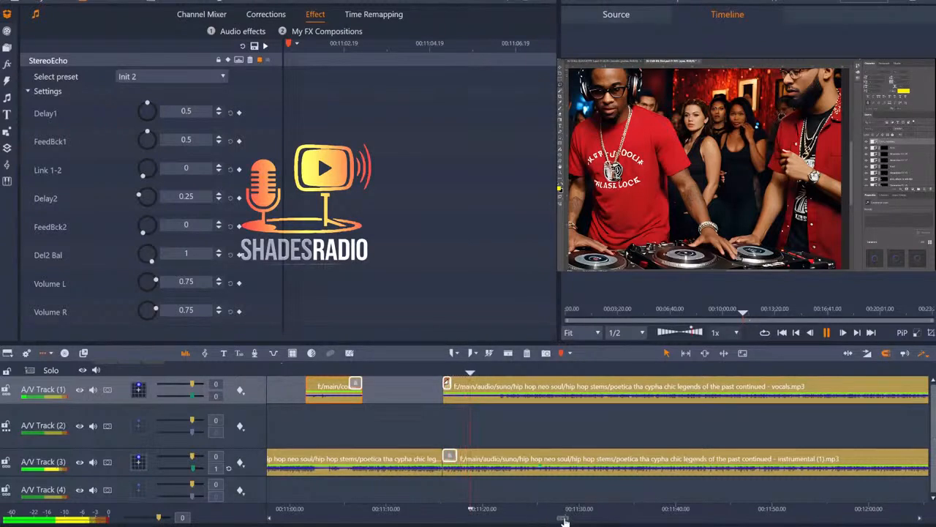
left_click_drag(564, 519, 571, 520)
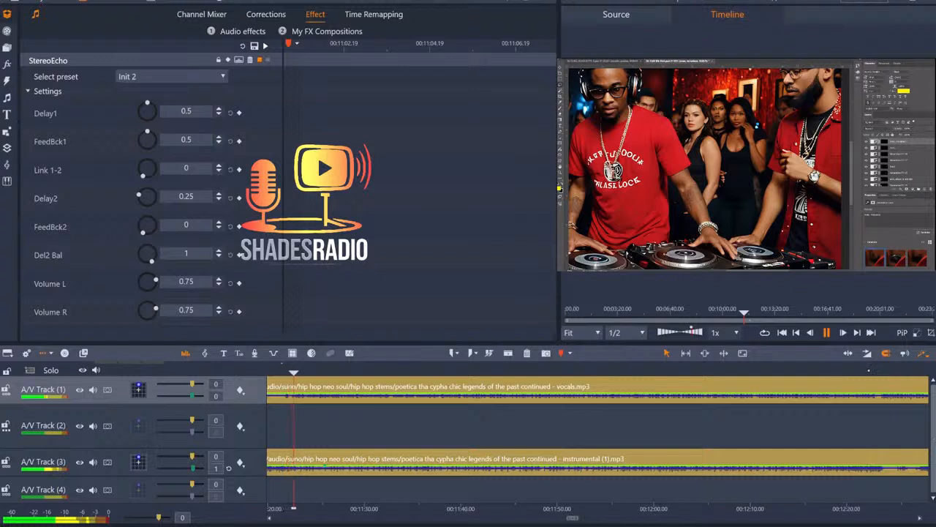
left_click(866, 370)
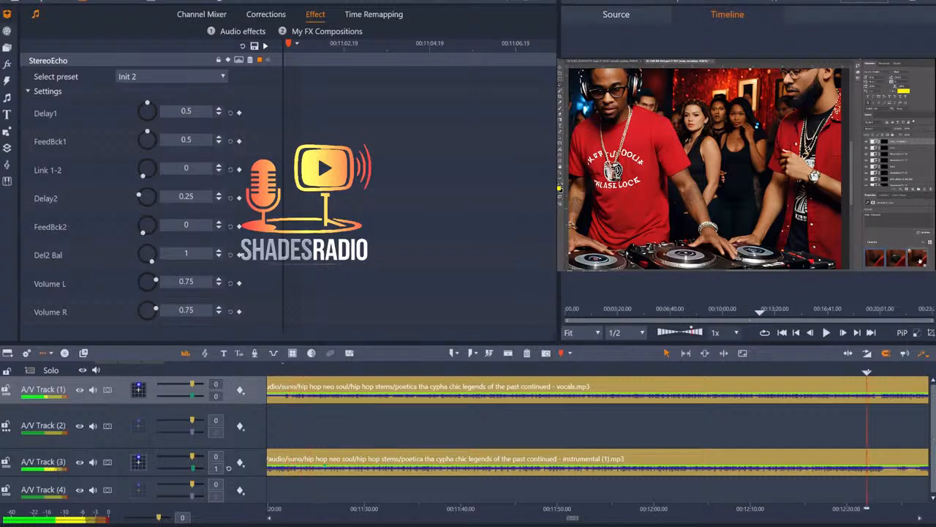
key("space")
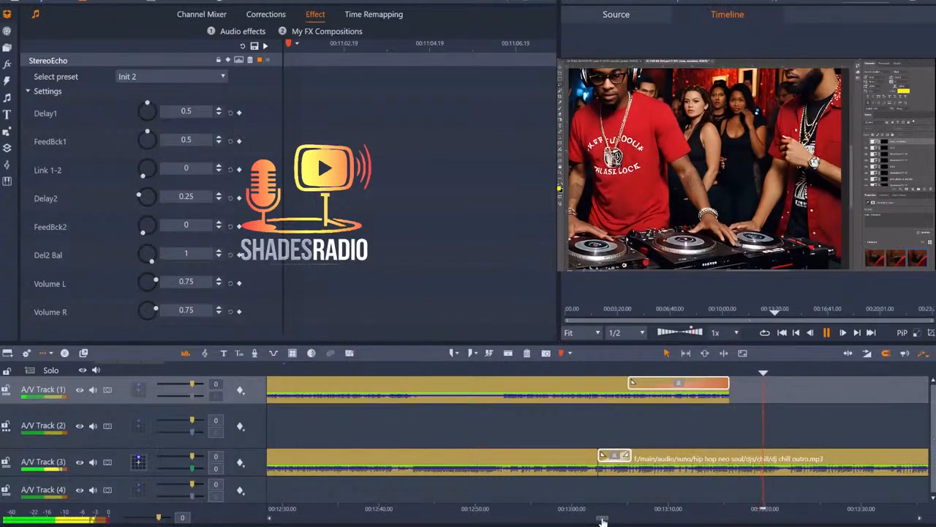
left_click_drag(605, 516, 615, 519)
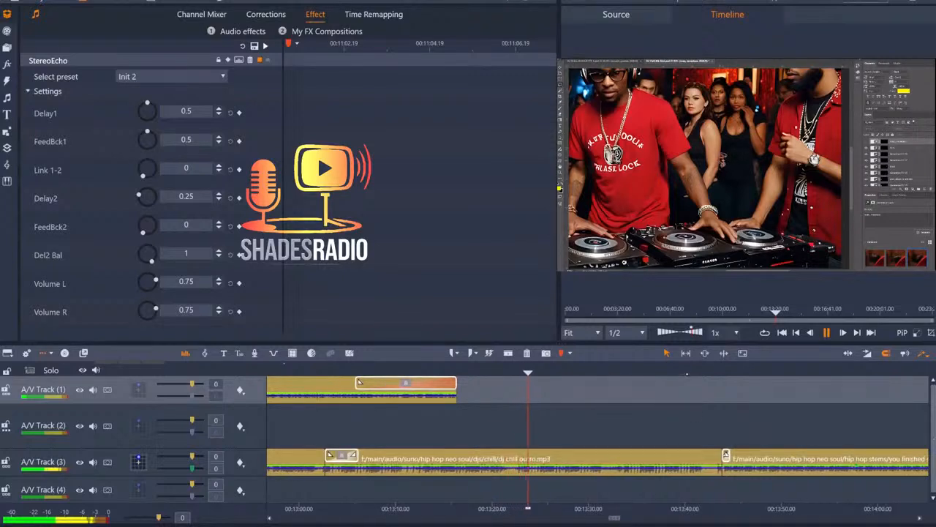
left_click(689, 371)
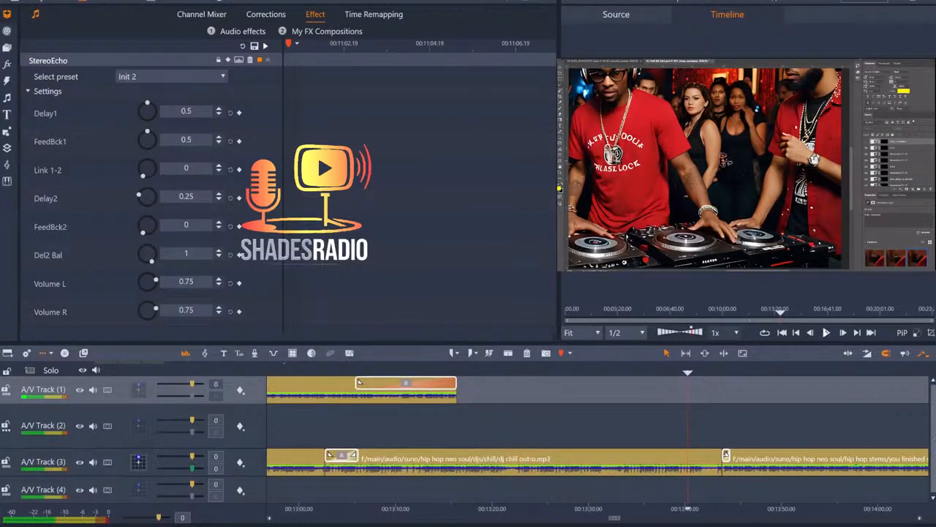
key("space")
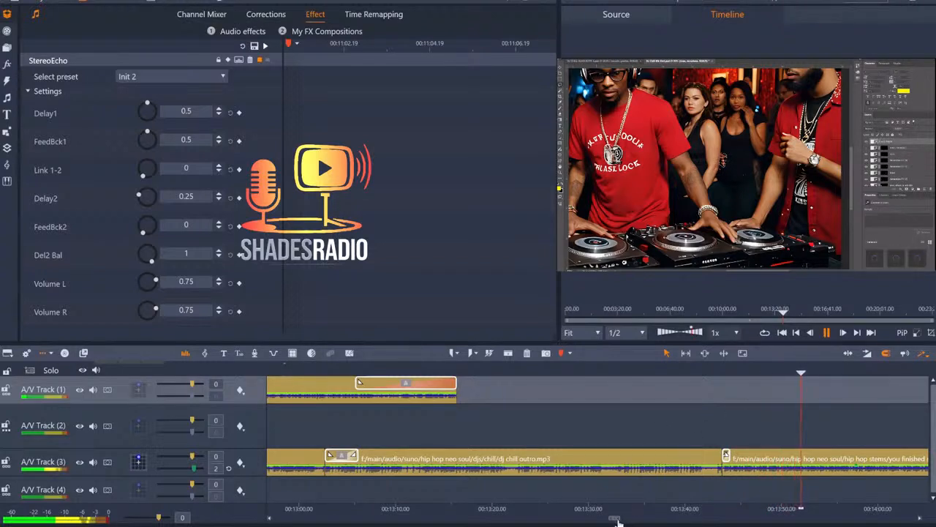
Spot-play the mix around 00:16:10, then play the DJ drop on A/V Track (1) from about 00:17:34.
left_click_drag(615, 519, 648, 518)
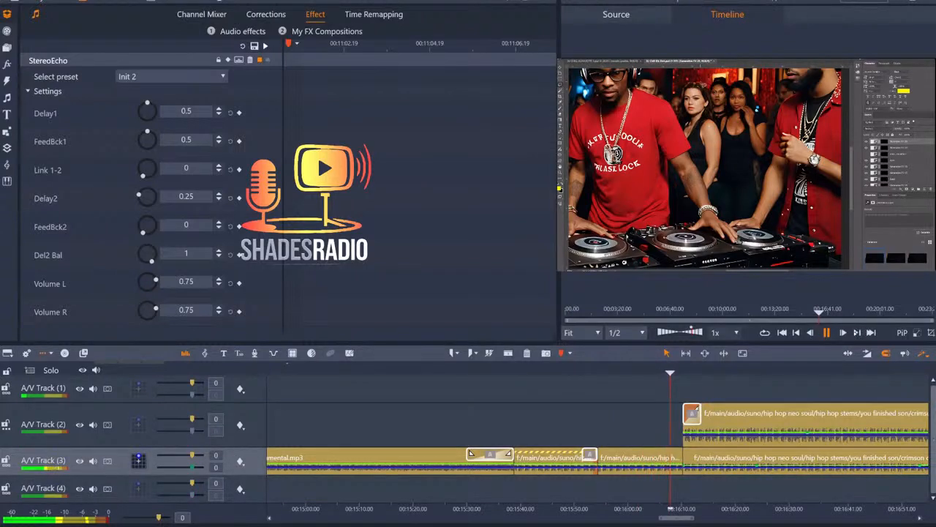
key("space")
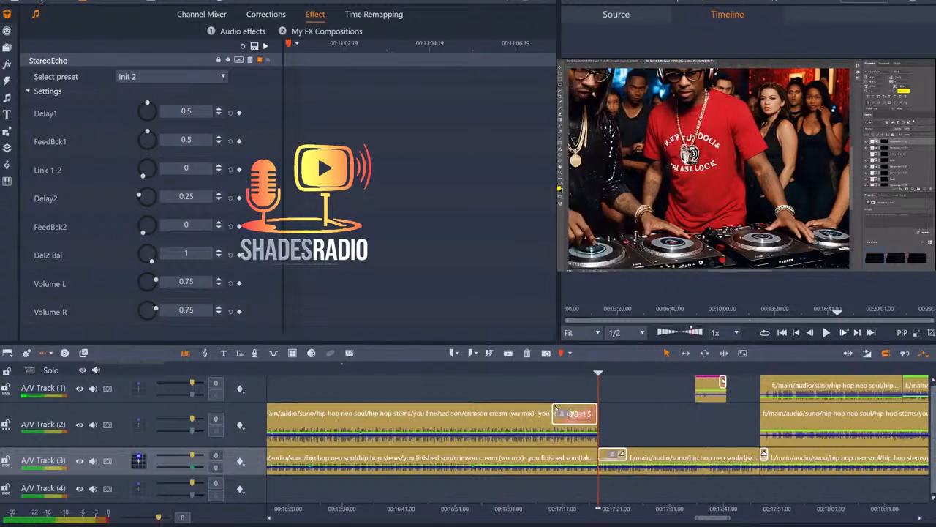
left_click(685, 372)
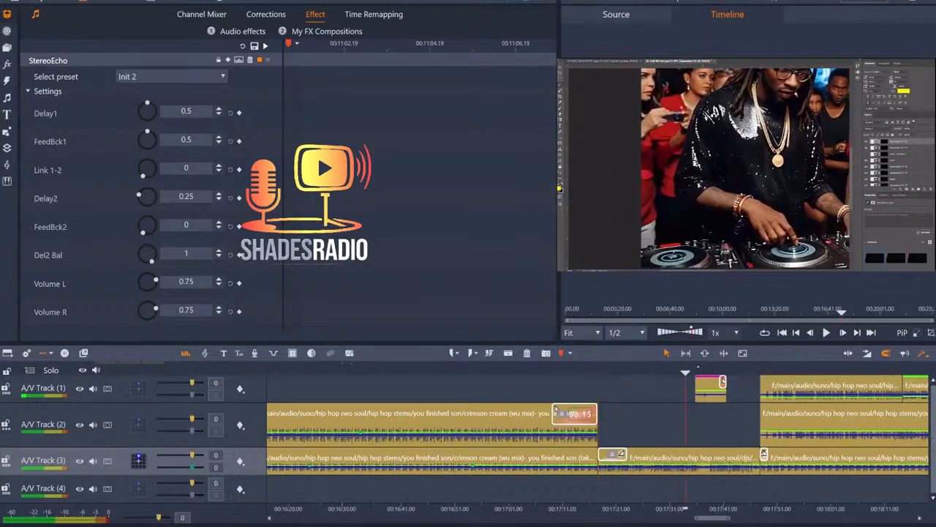
key("space")
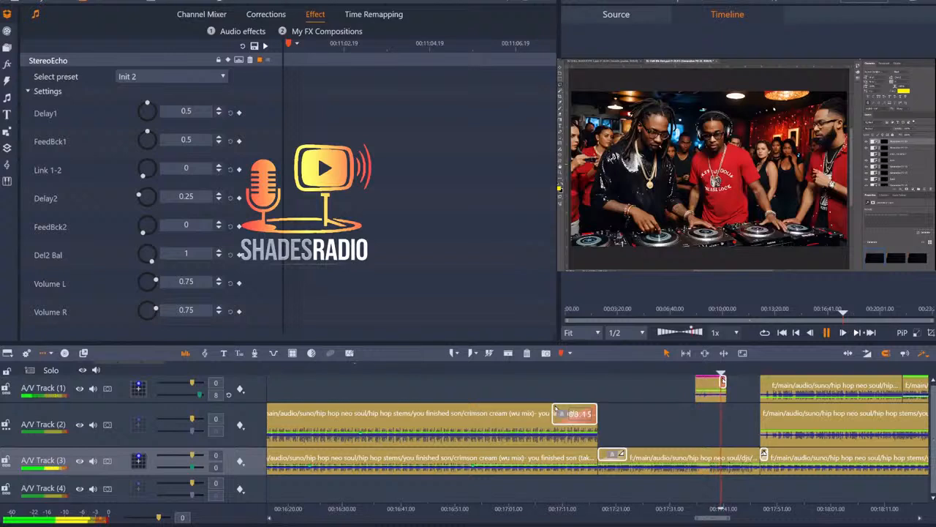
key("space")
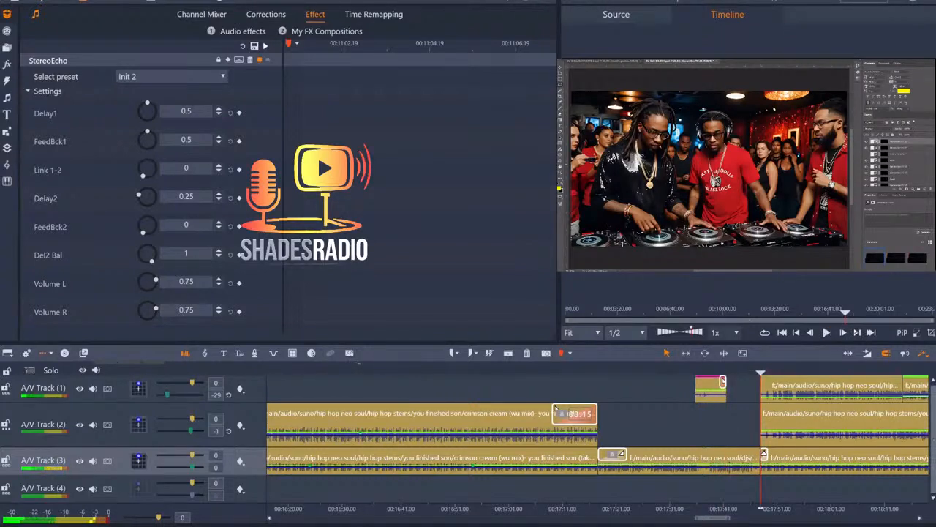
Play the "you finished son" instrumental and layered vocals from about 00:17:48 through to about 00:19:08.
key("space")
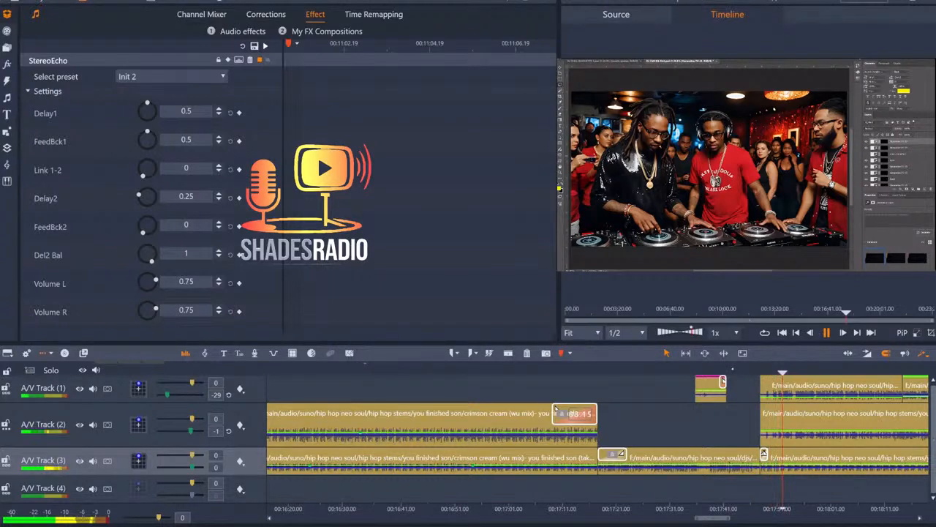
key("space")
key("space")
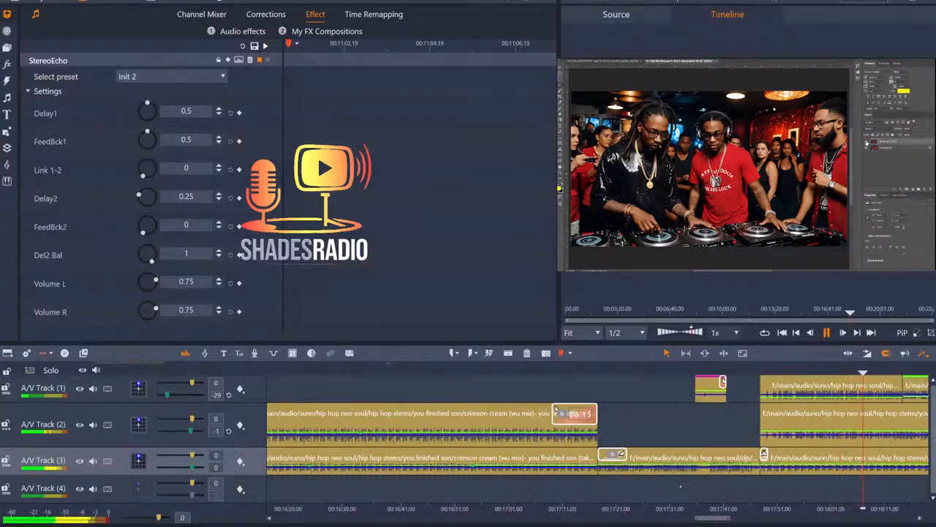
left_click_drag(702, 520, 738, 520)
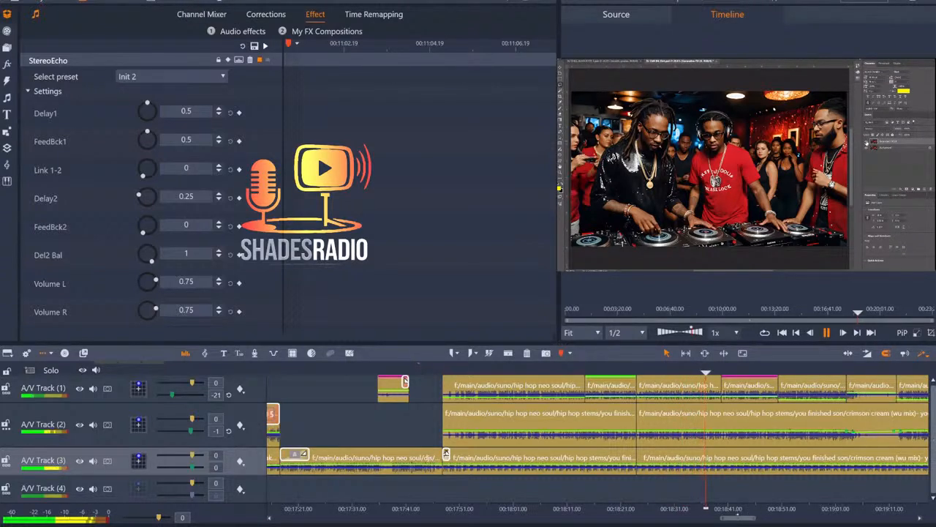
left_click_drag(735, 520, 749, 520)
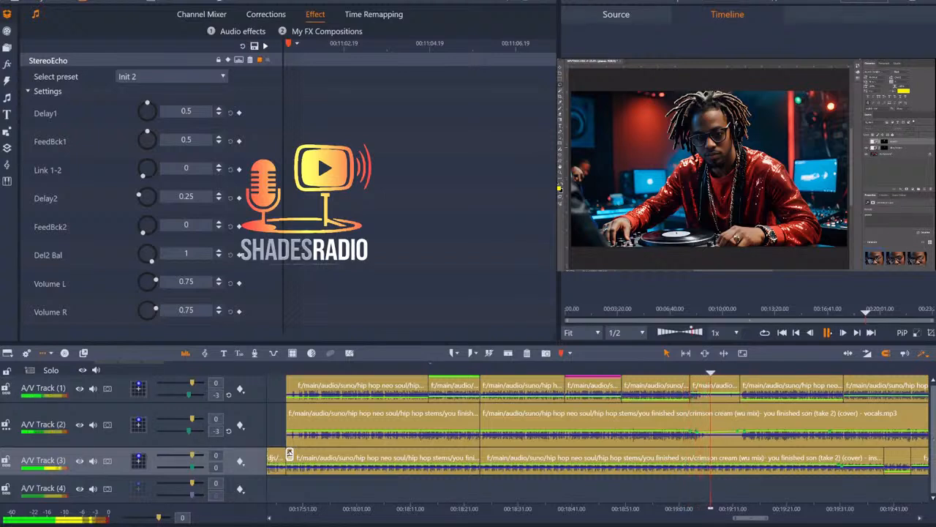
key("space")
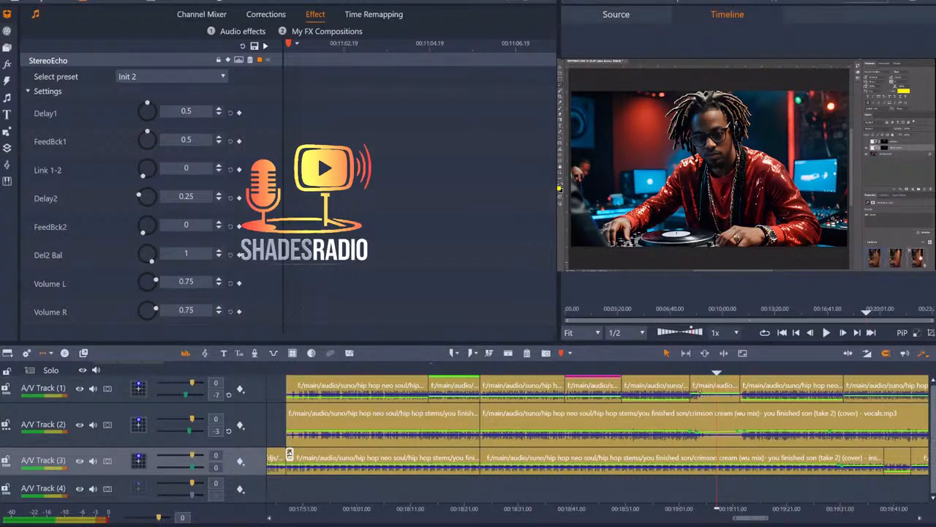
Replay the short vocal clip on A/V Track (1) from about 00:19:02.
left_click(686, 369)
key("space")
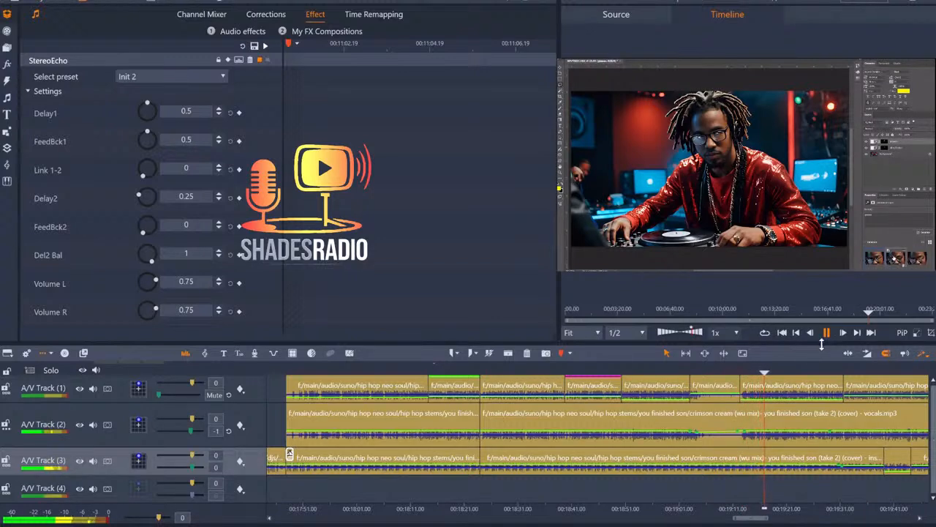
key("space")
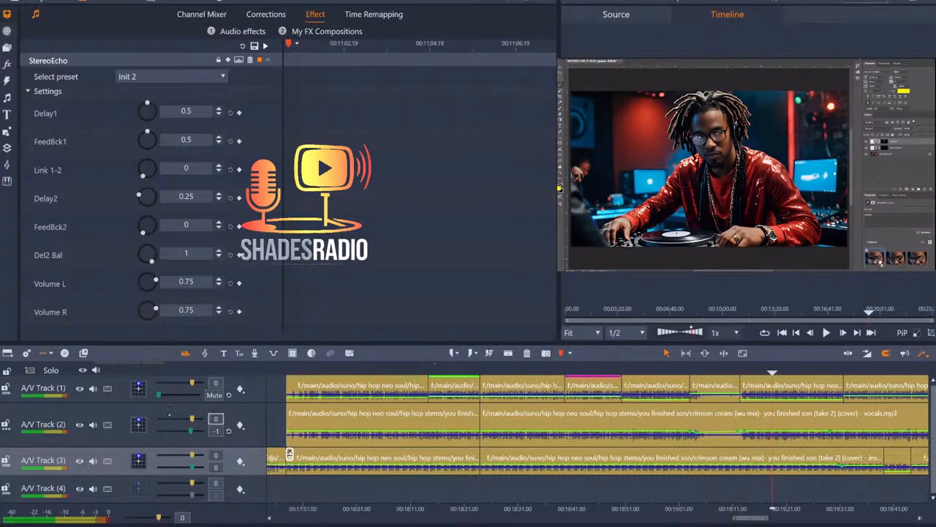
Mute A/V Track (2) and play the vocal cuts on A/V Track (1) from about 00:18:07.
left_click(110, 413)
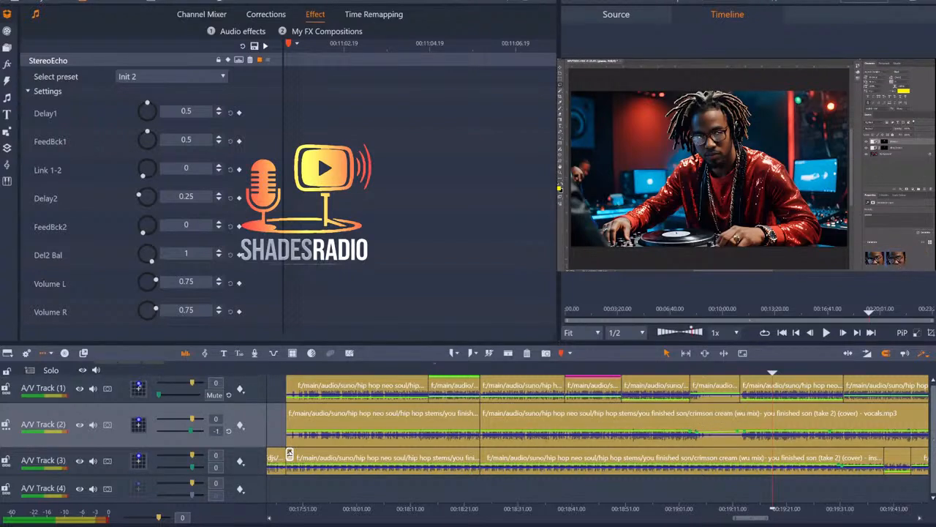
left_click(123, 387)
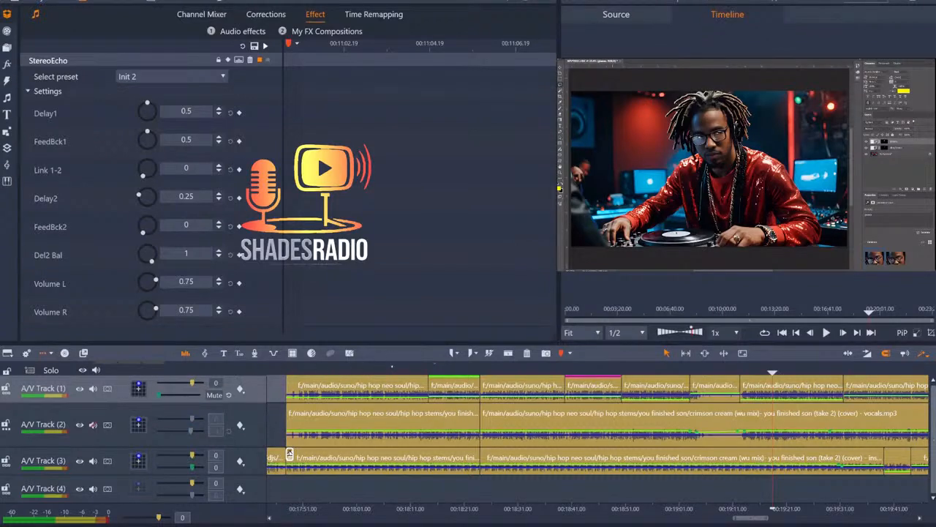
left_click(391, 368)
key("space")
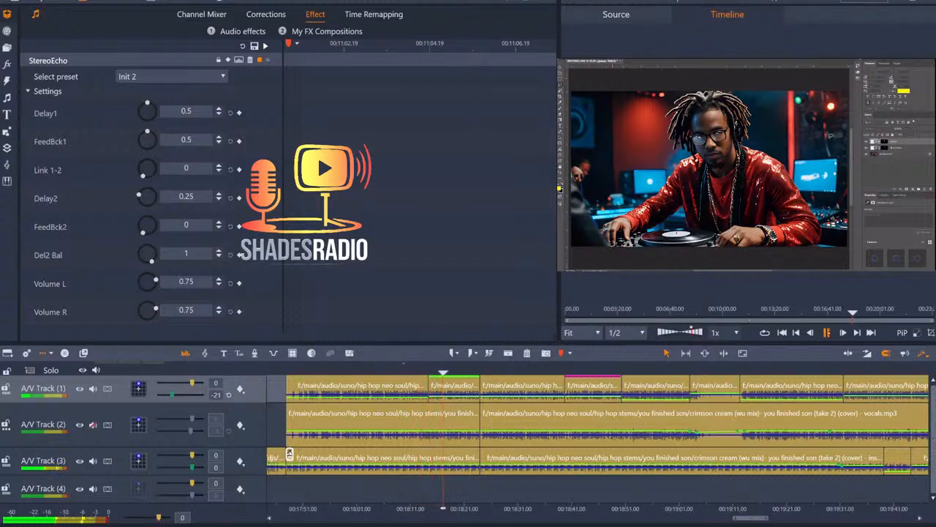
key("space")
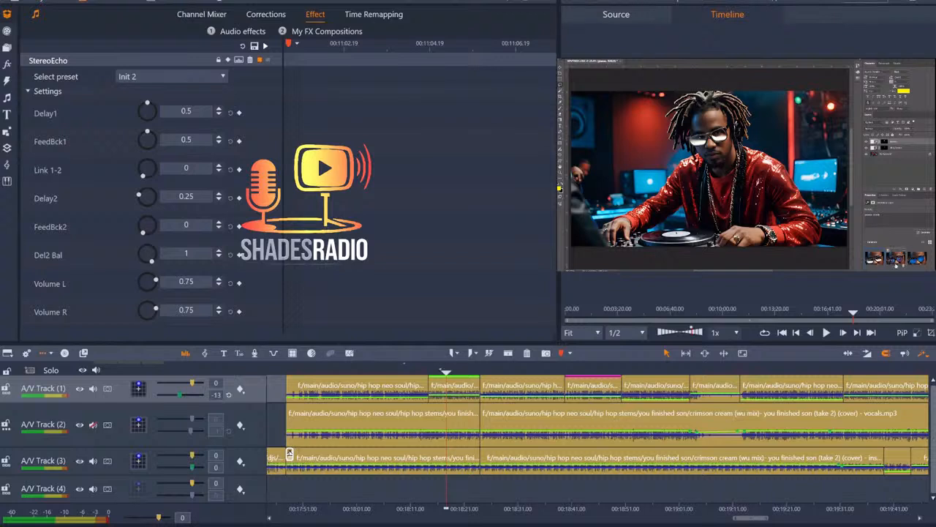
Unmute A/V Track (2) and replay the vocal cut near 00:18:15, starting from about 00:18:13 and again from about 00:18:09.
left_click(423, 421)
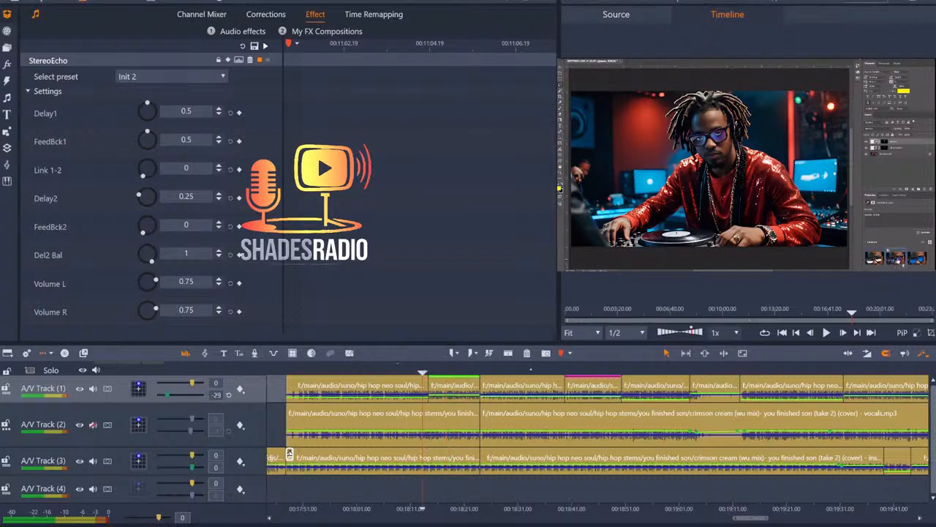
key("space")
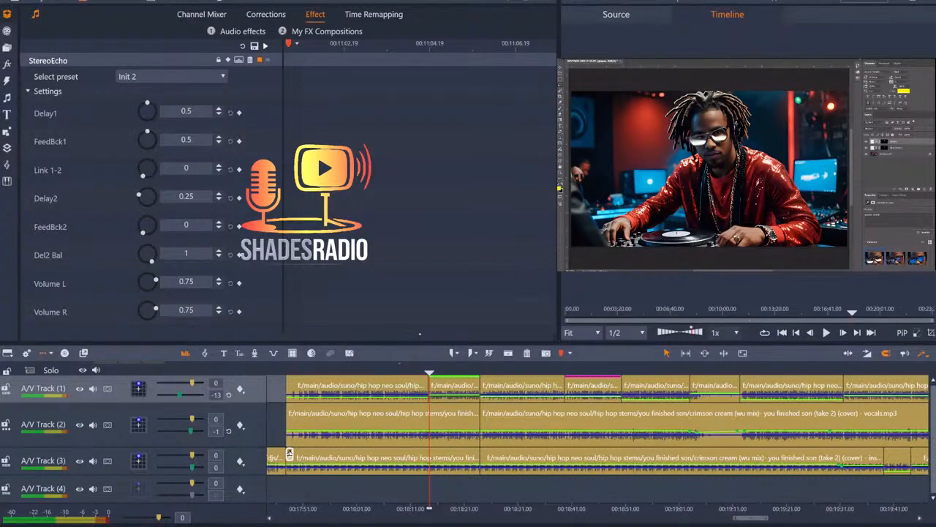
left_click(397, 363)
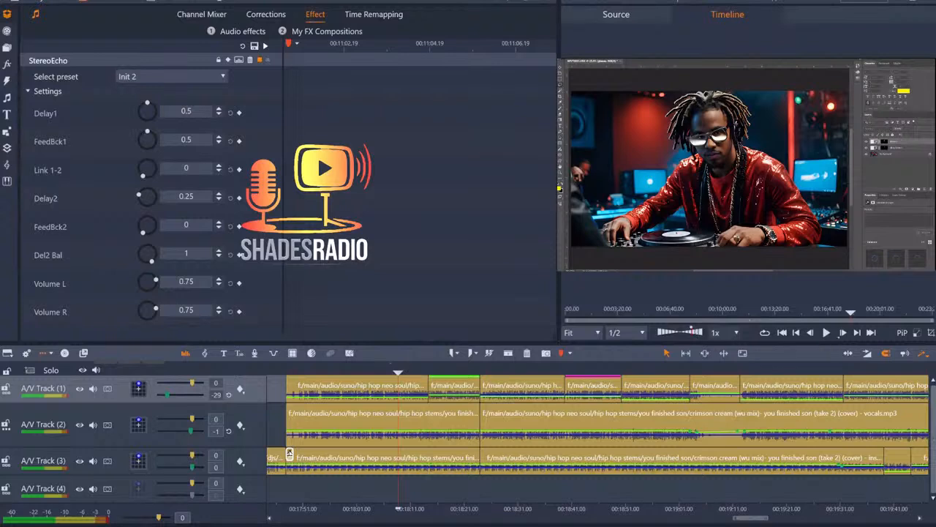
key("space")
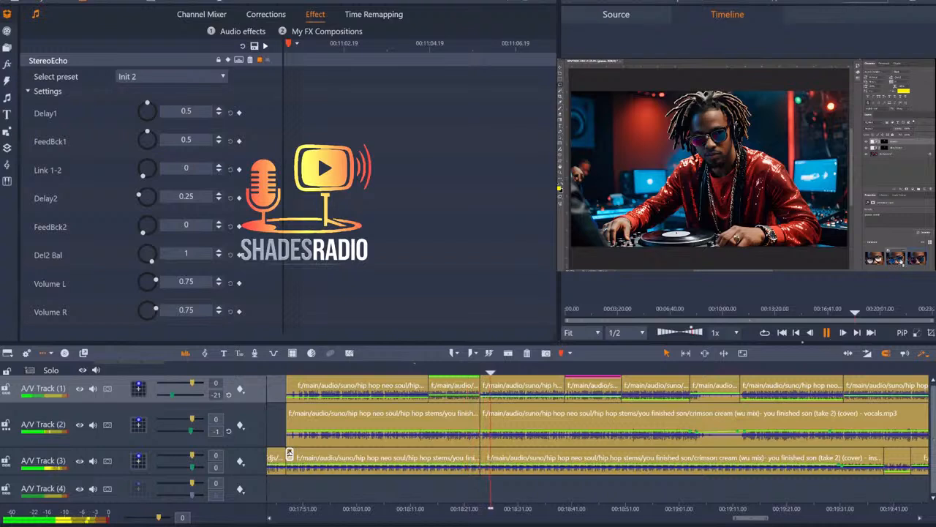
Play the layered vocals from about 00:18:13, inspect the Chorus clip on A/V Track (1), and replay from about 00:18:38.
left_click(419, 508)
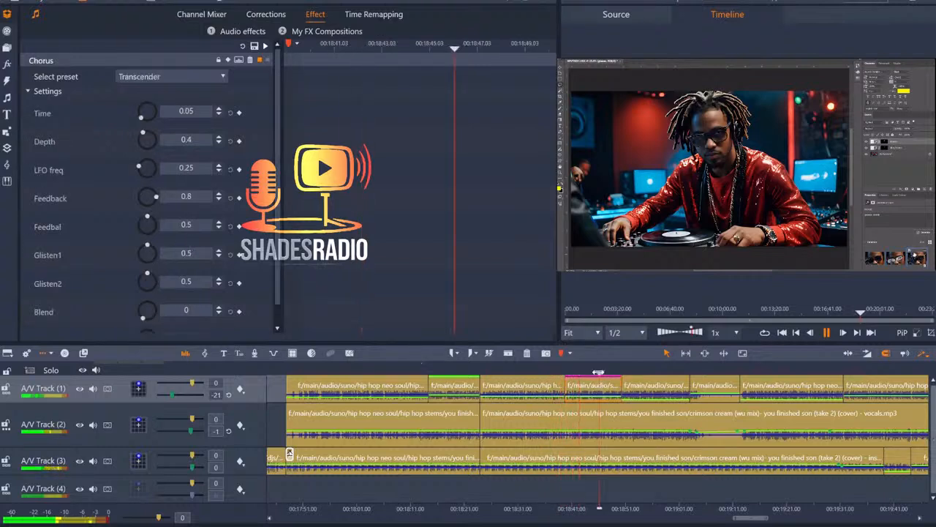
left_click(594, 403)
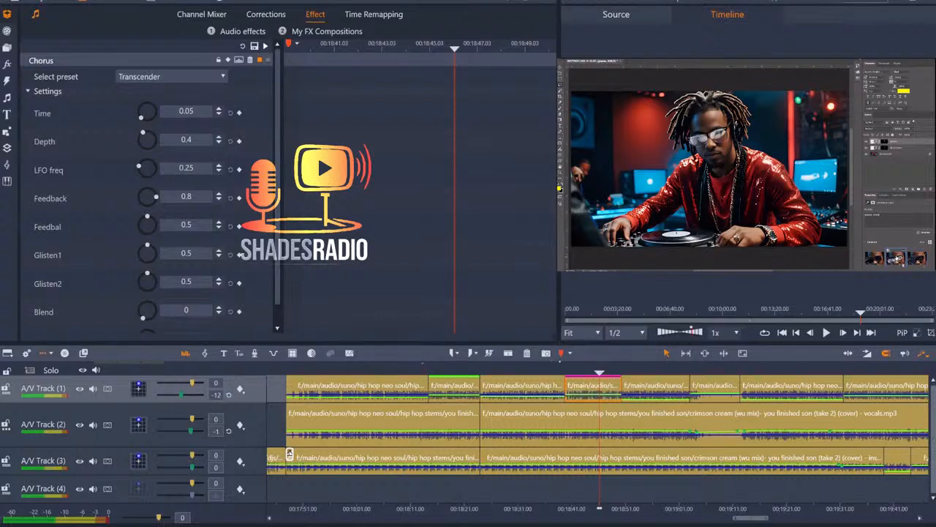
left_click_drag(600, 372, 555, 371)
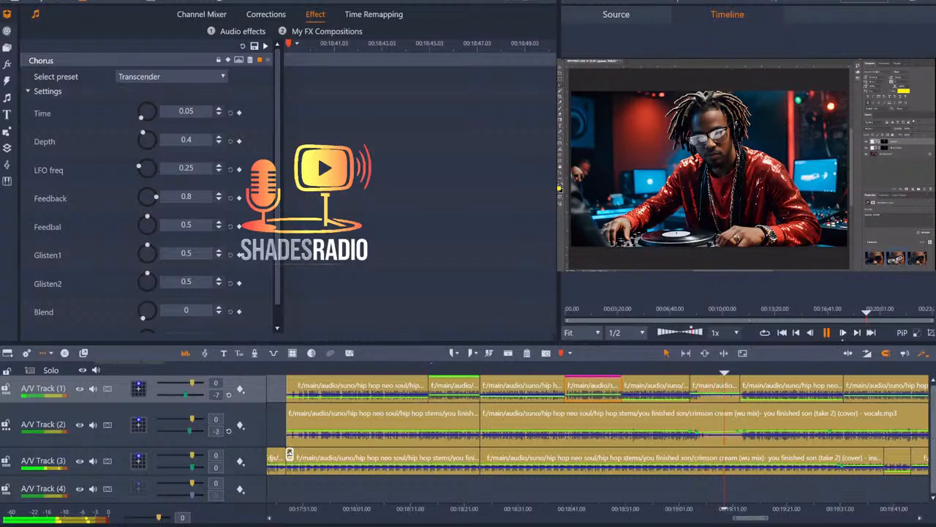
key("space")
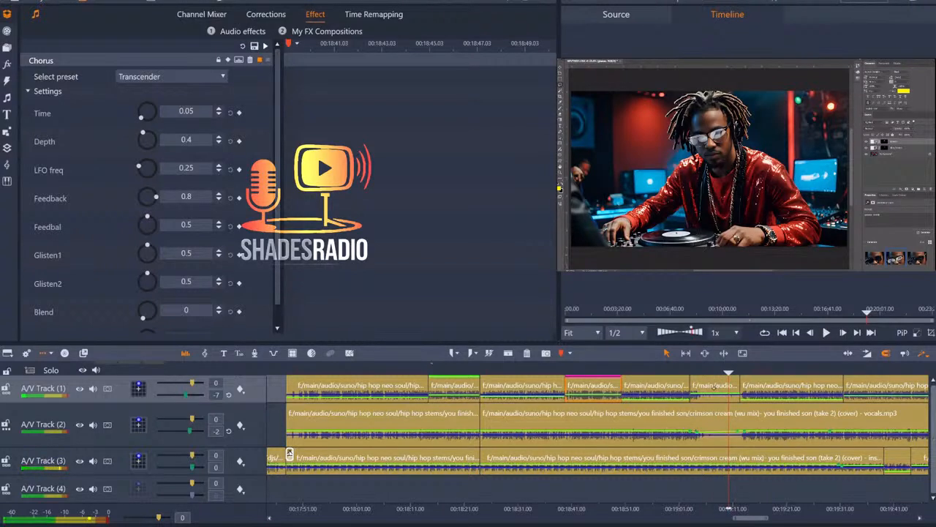
Apply the StereoEcho effect with the Init 2 preset to the short vocal clip at about 00:19:03 on A/V Track (1).
left_click(714, 387)
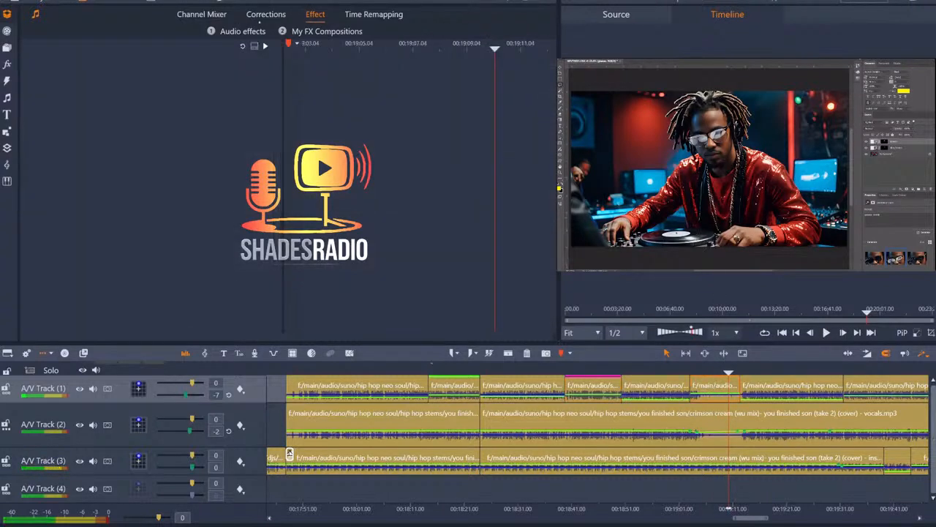
left_click(243, 31)
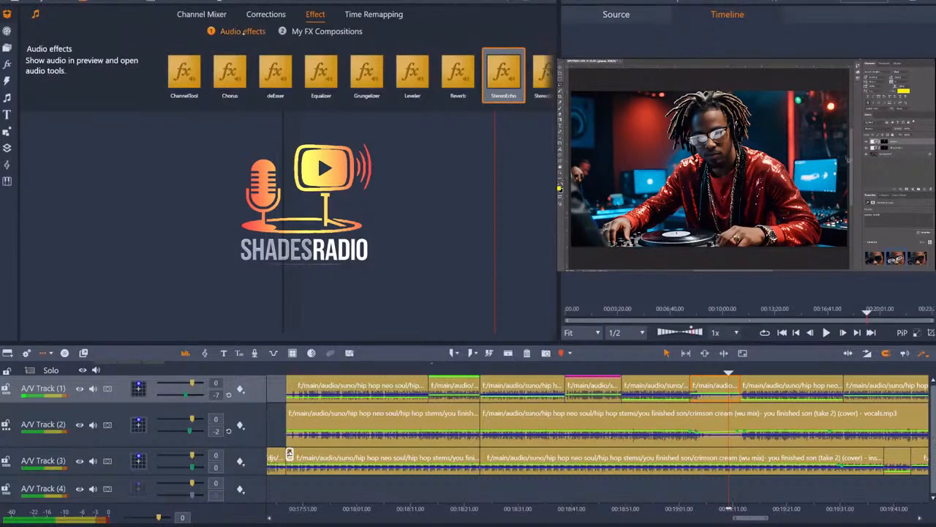
left_click(507, 86)
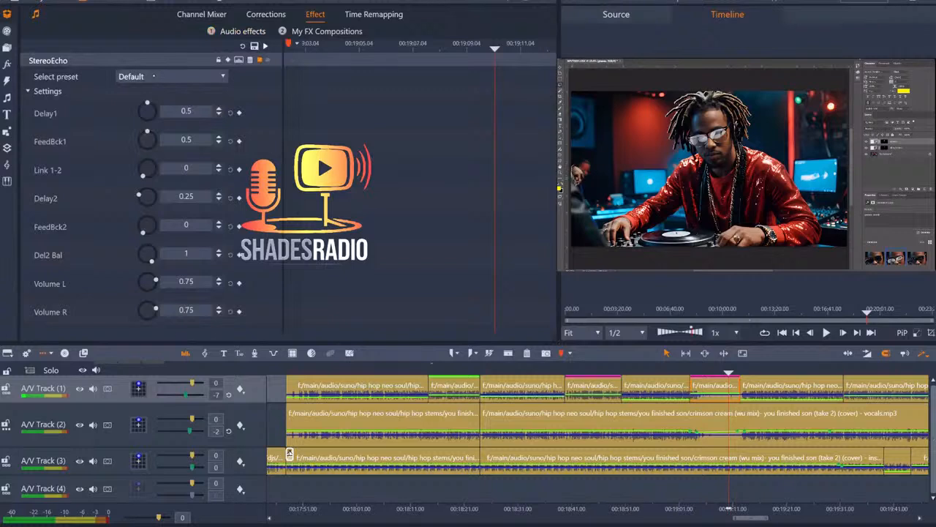
key("Down")
key("Down")
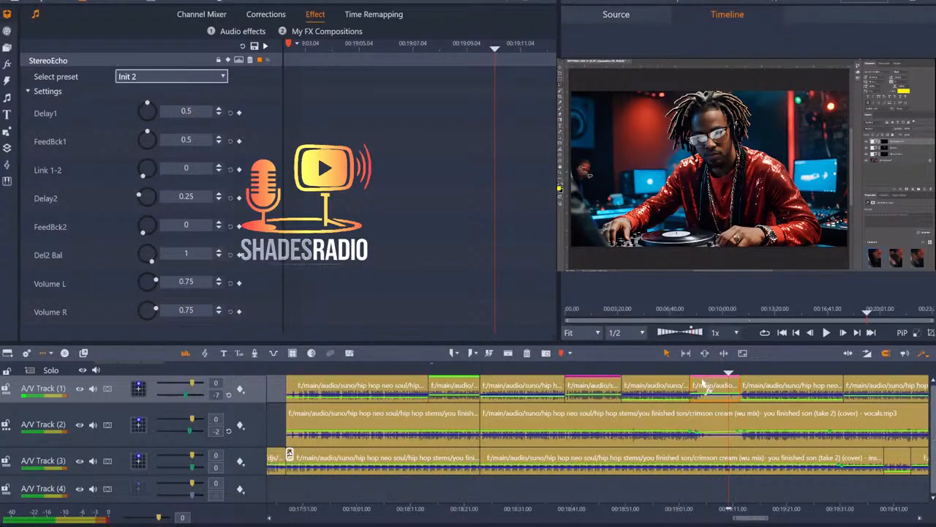
Play the echoed clip from about 00:19:02, switch its StereoEcho off, and play it again for comparison.
left_click(681, 364)
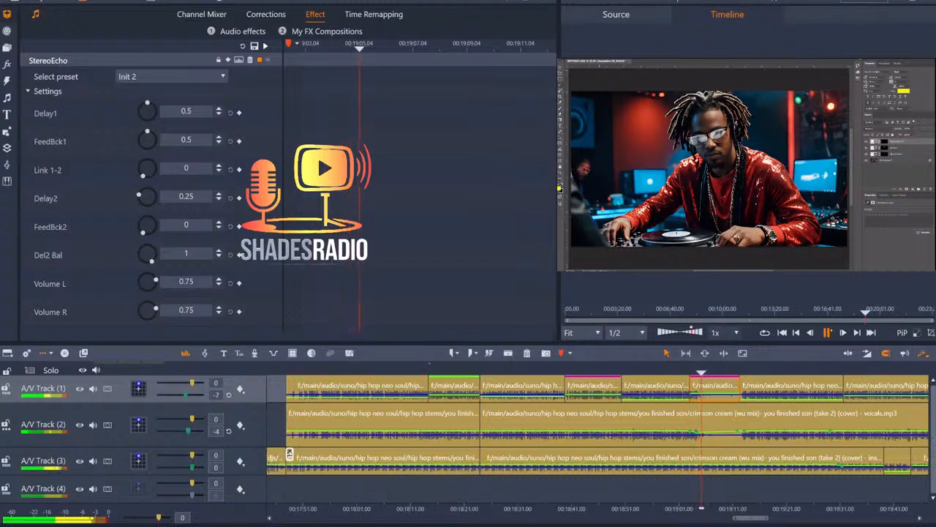
key("space")
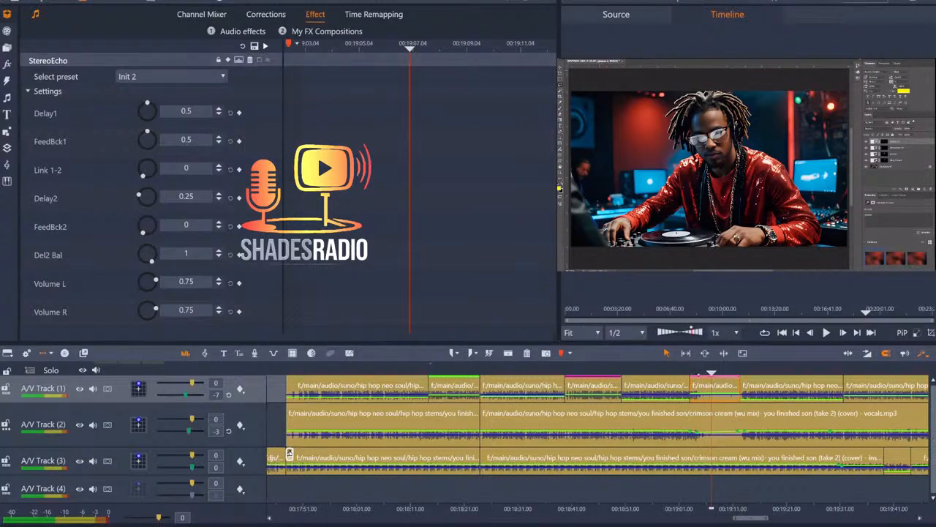
left_click(684, 508)
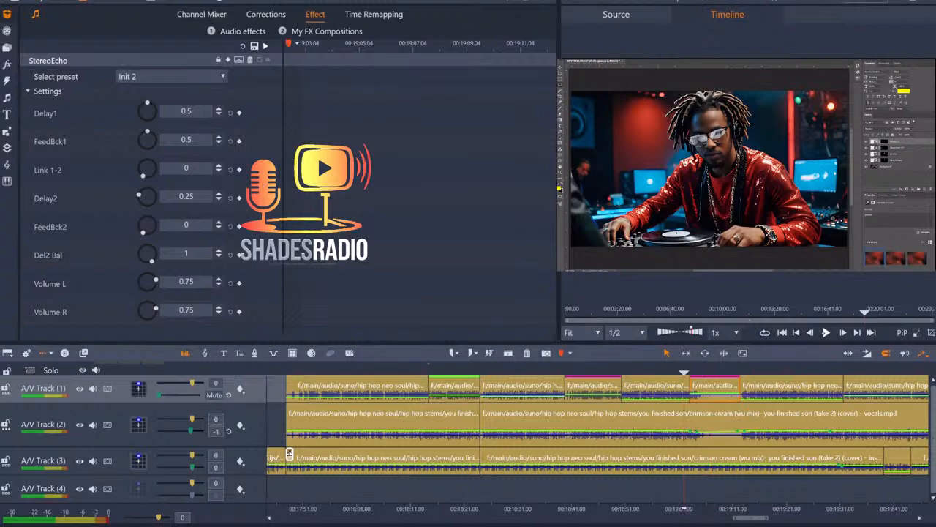
key("space")
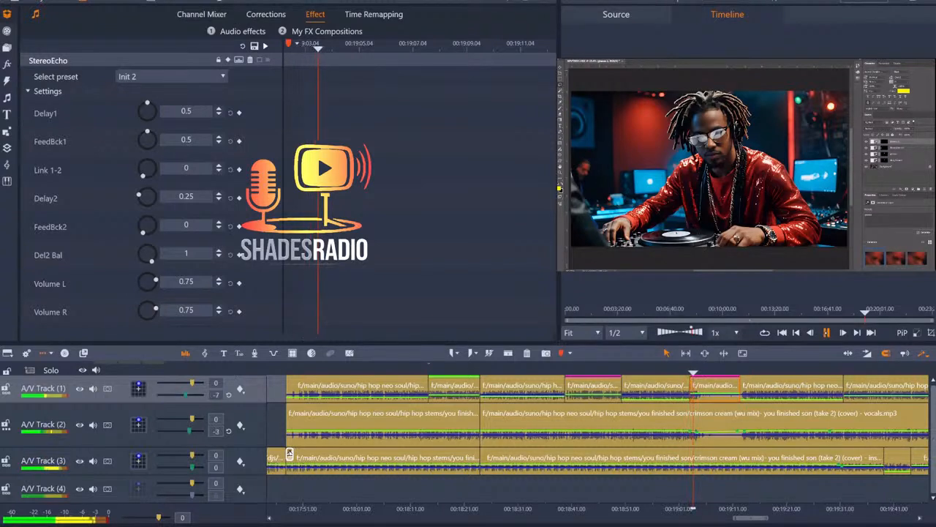
key("space")
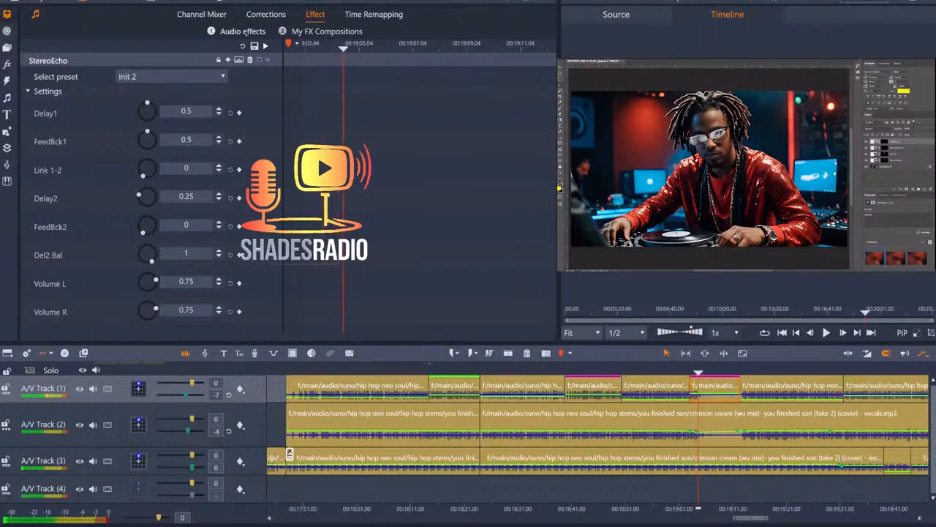
Add the Reverb effect with the Church preset to the short vocal clip at about 00:19:03 on A/V Track (1).
left_click(252, 31)
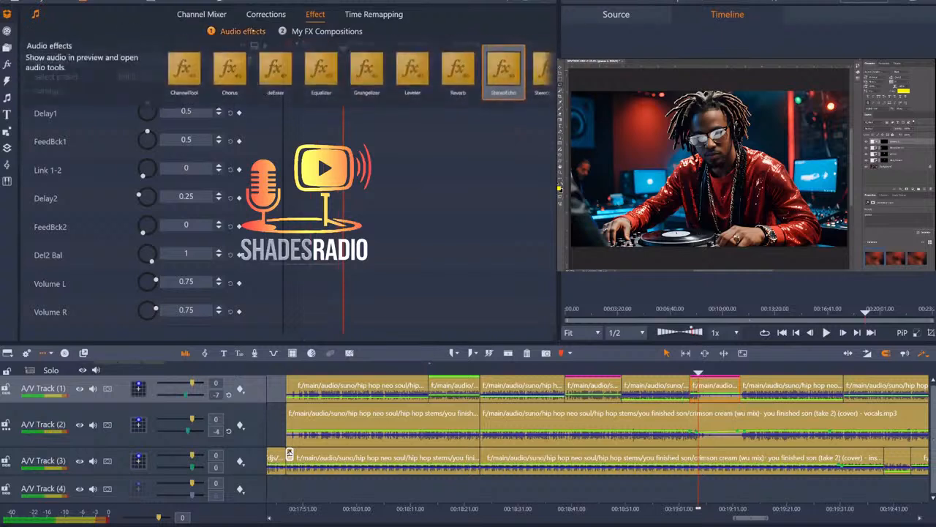
left_click(470, 77)
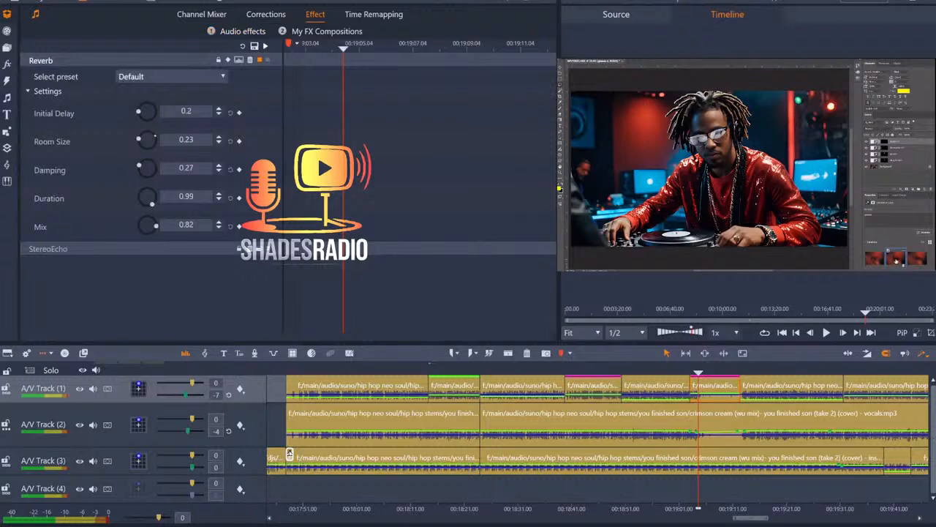
left_click(171, 76)
left_click(188, 111)
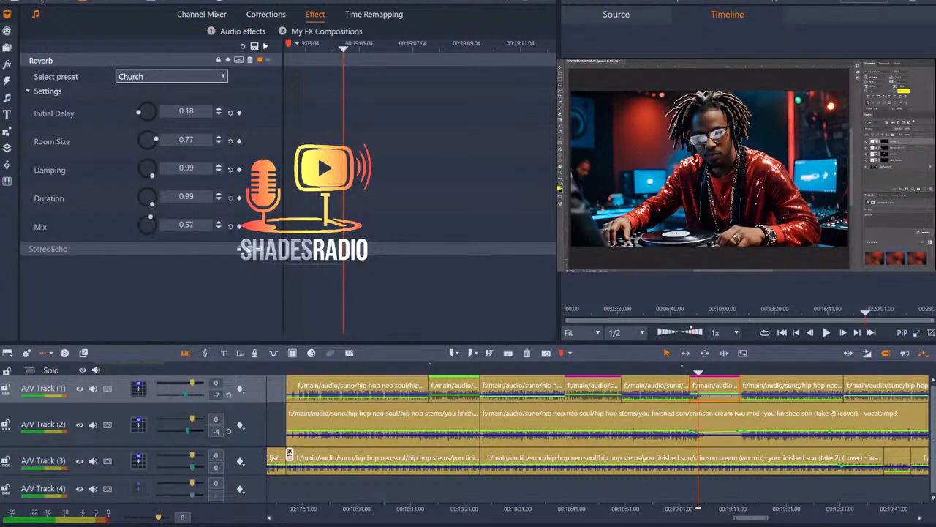
Play the vocal clip with Church reverb several times from about 00:19:01 and let it run into the following section.
left_click(681, 371)
key("space")
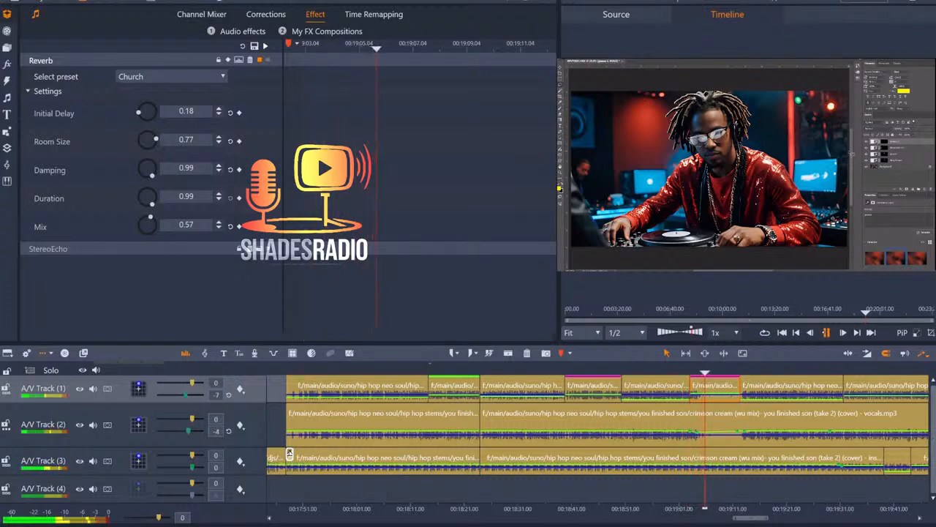
key("space")
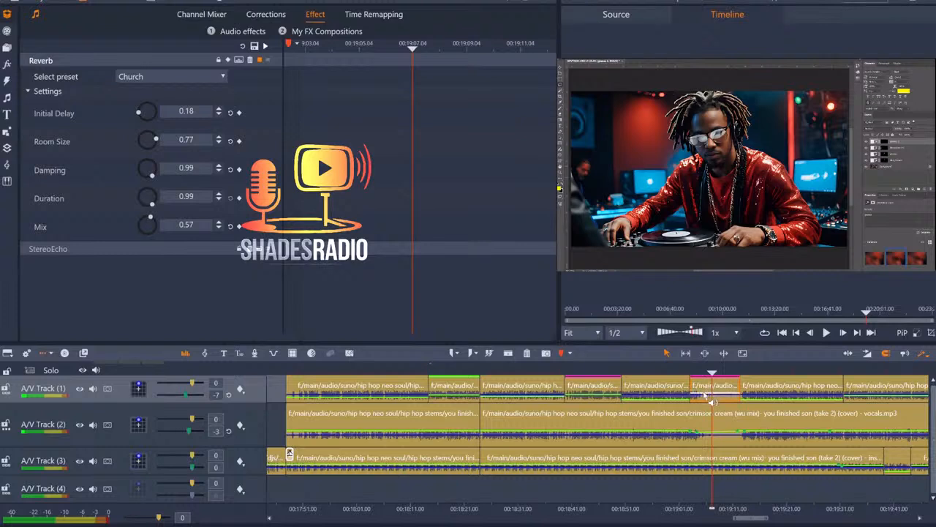
left_click(681, 365)
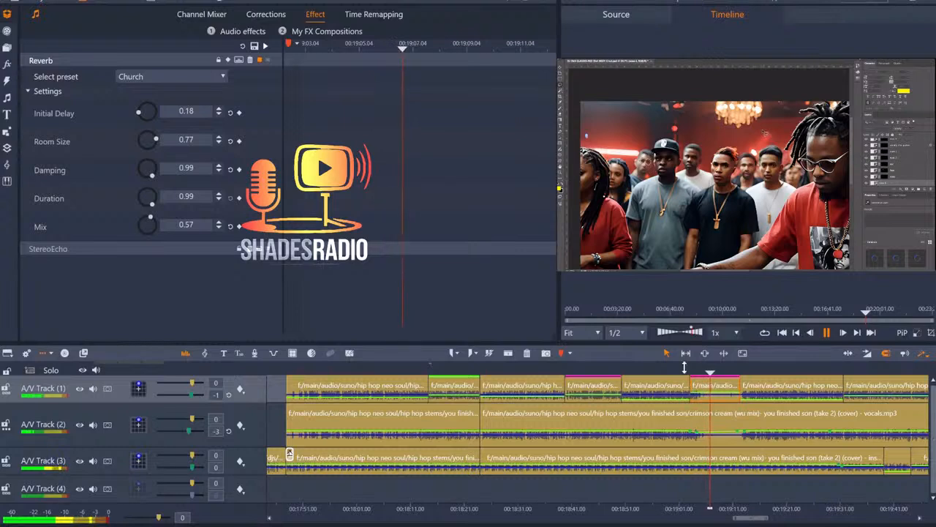
key("space")
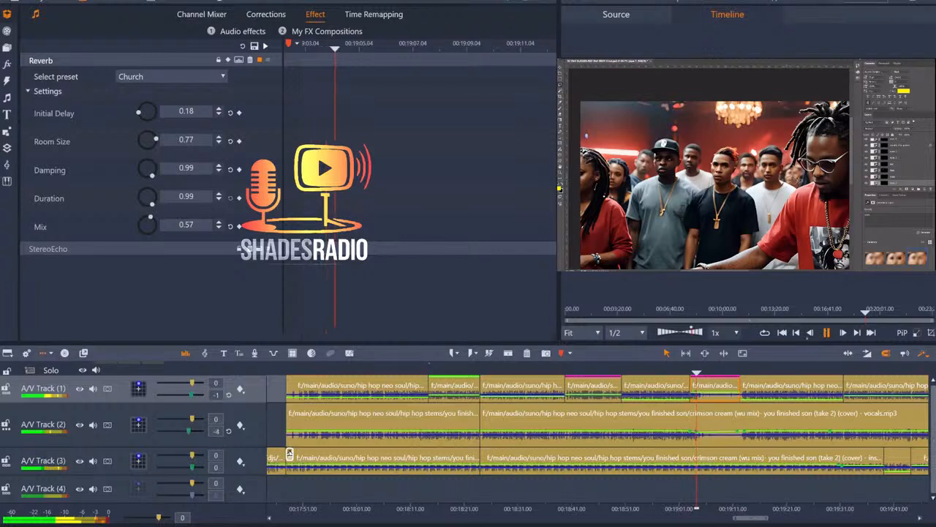
key("space")
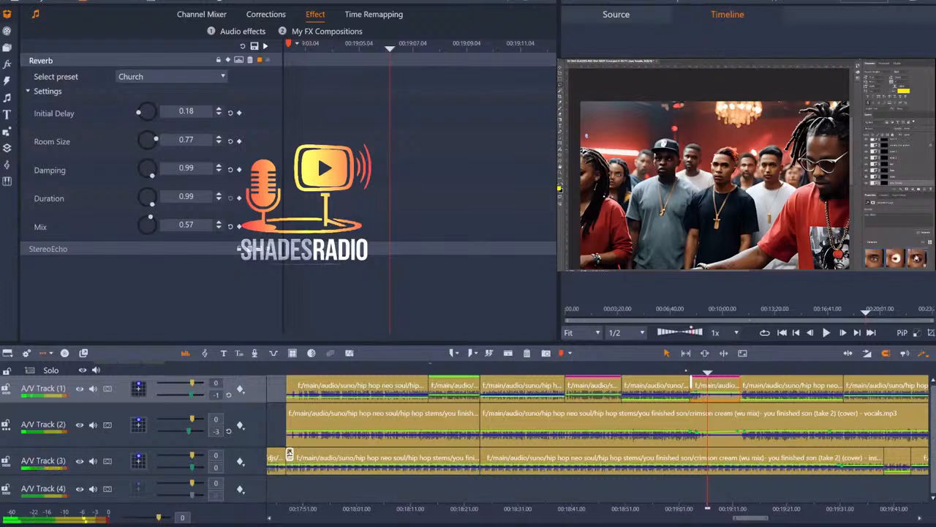
key("space")
key("space")
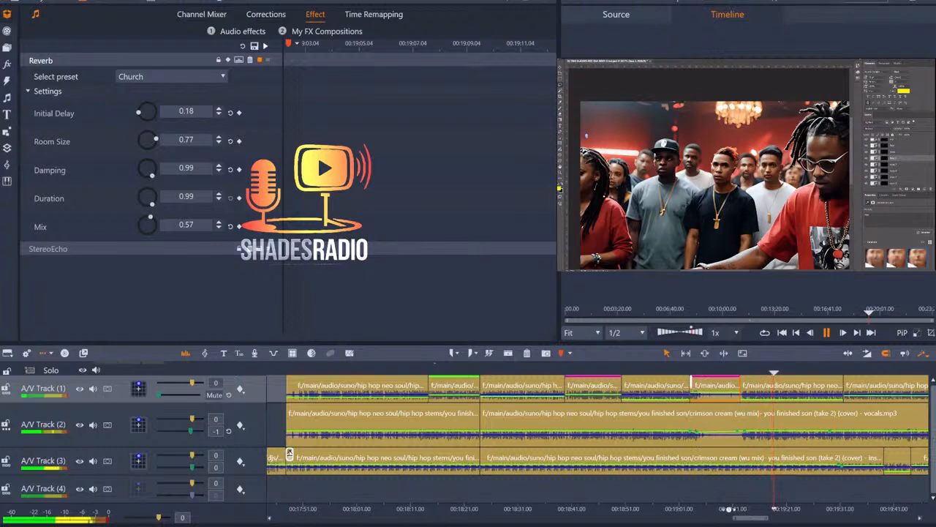
Play on to about 00:19:42 and set the level of the A/V Track (1) vocal clip there to -10.
left_click_drag(753, 521, 773, 520)
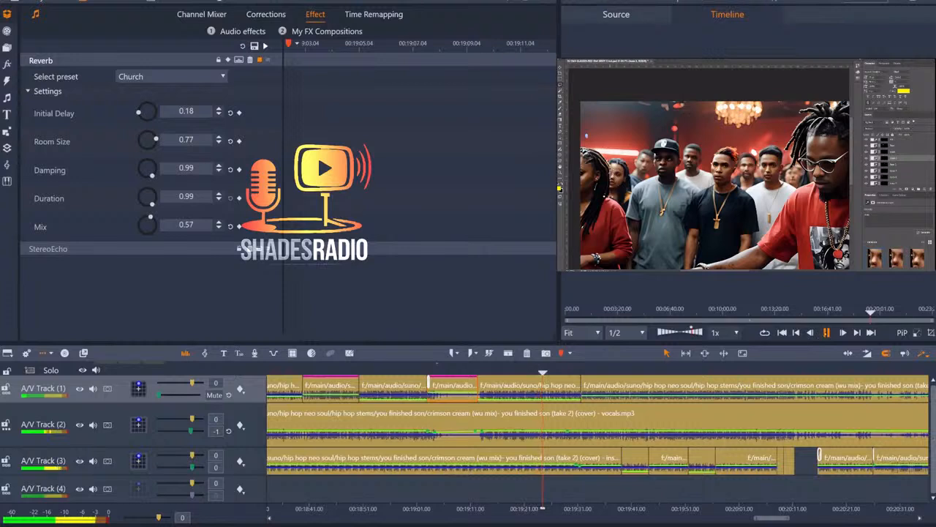
left_click(826, 332)
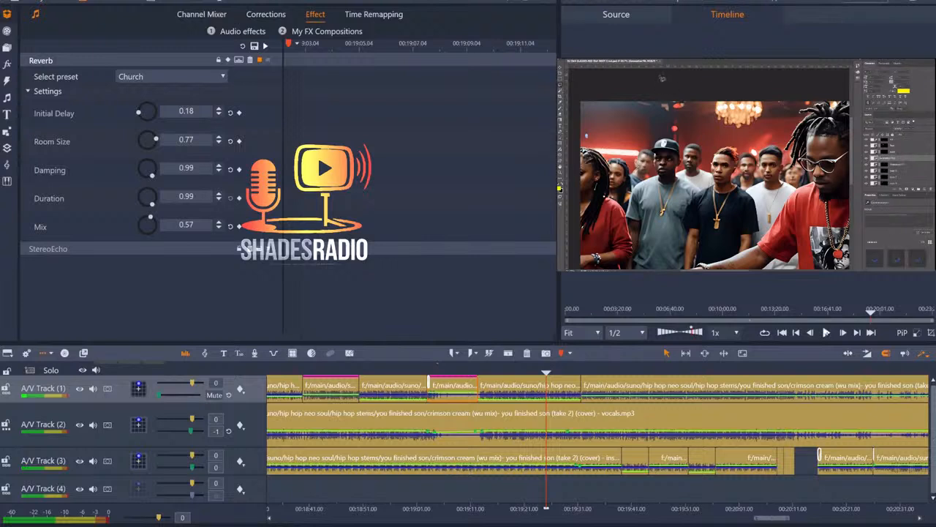
key("space")
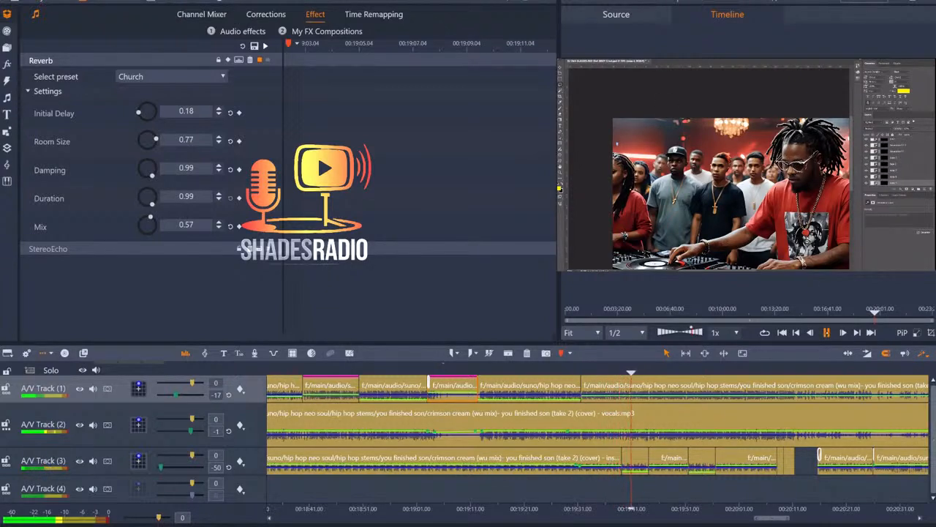
key("space")
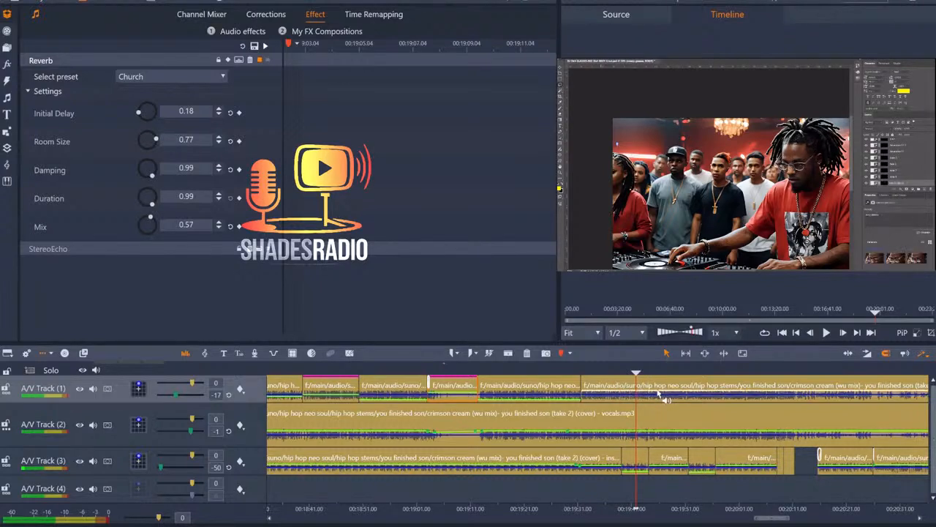
left_click_drag(661, 397, 660, 392)
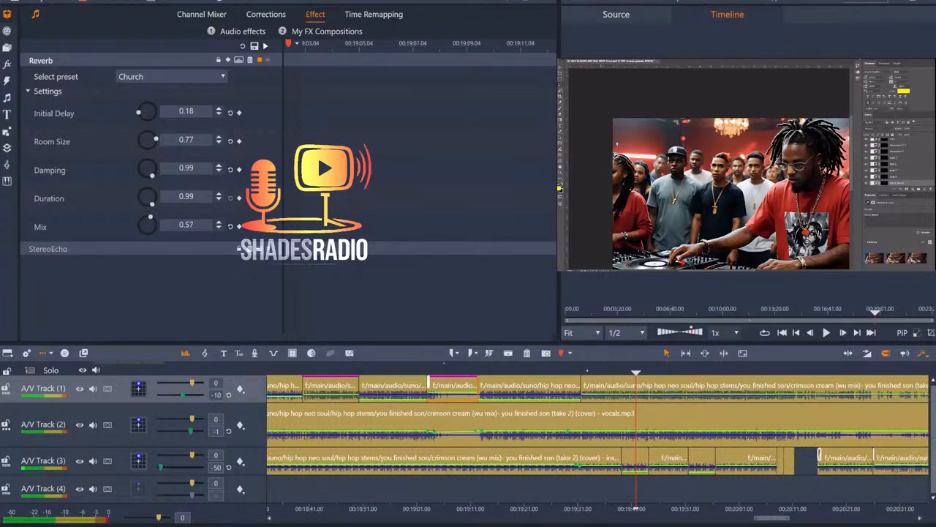
Play the section around 00:19:42 and replay it from there to check the cuts on A/V Track (3).
key("space")
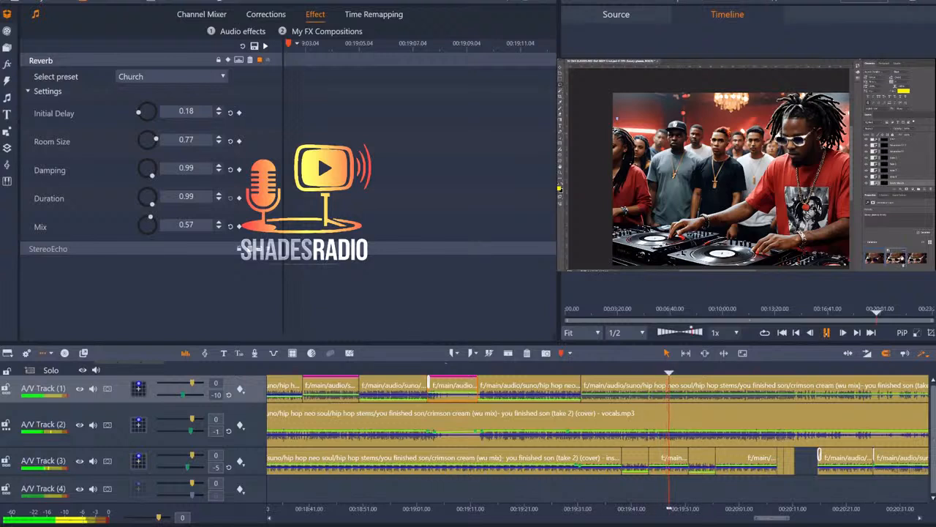
key("space")
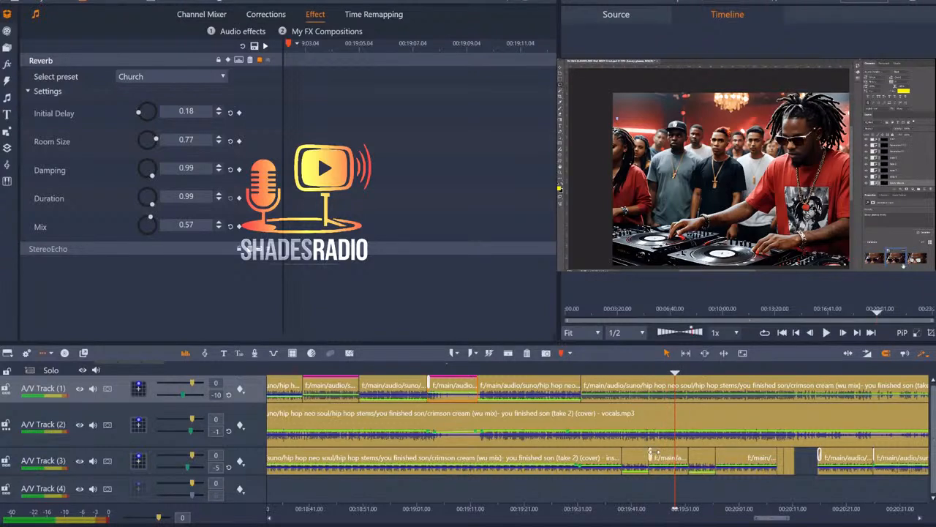
left_click(648, 372)
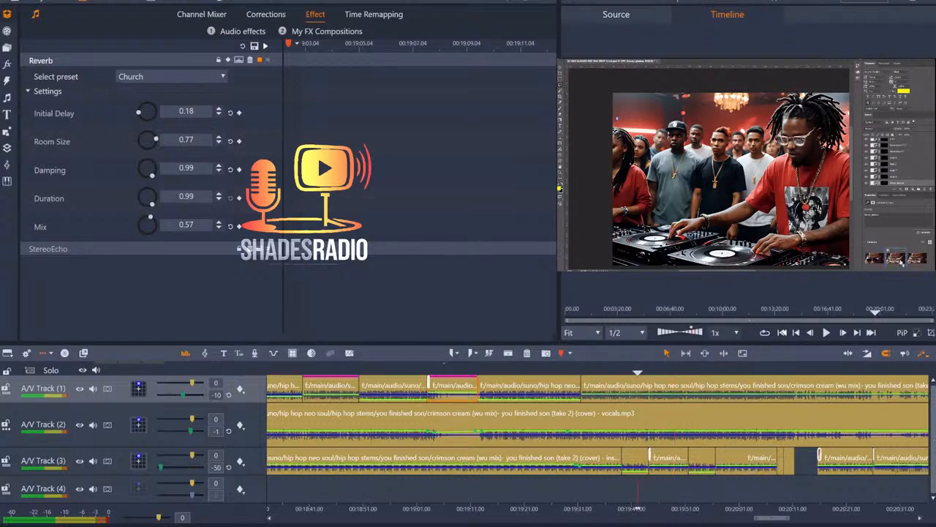
key("space")
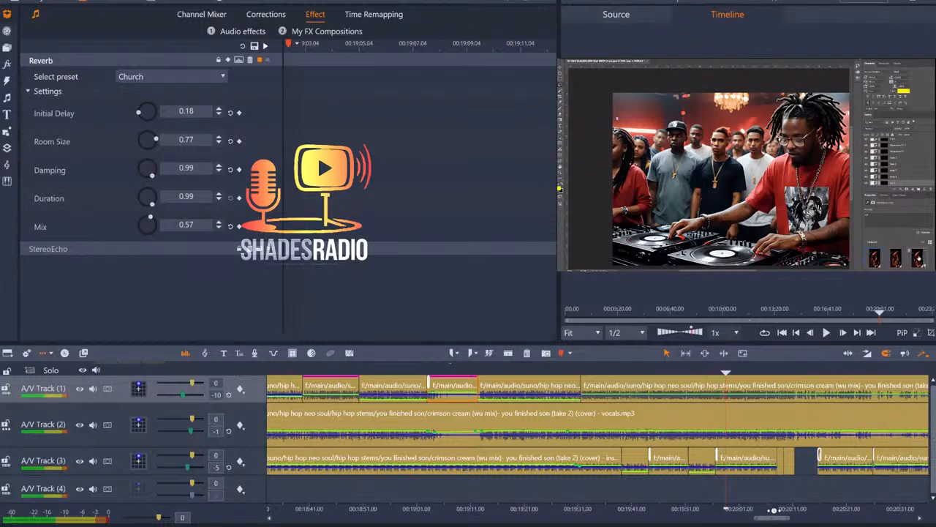
Shorten the transition at the start of the A/V Track (3) clip near 00:19:57 and play the section from about 00:19:44.
scroll(779, 507, "up", 3)
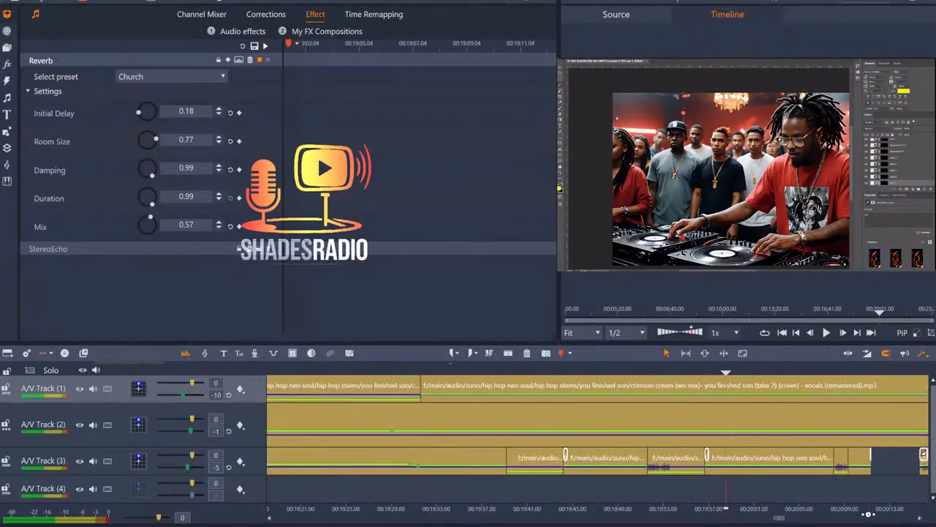
scroll(589, 508, "up", 2)
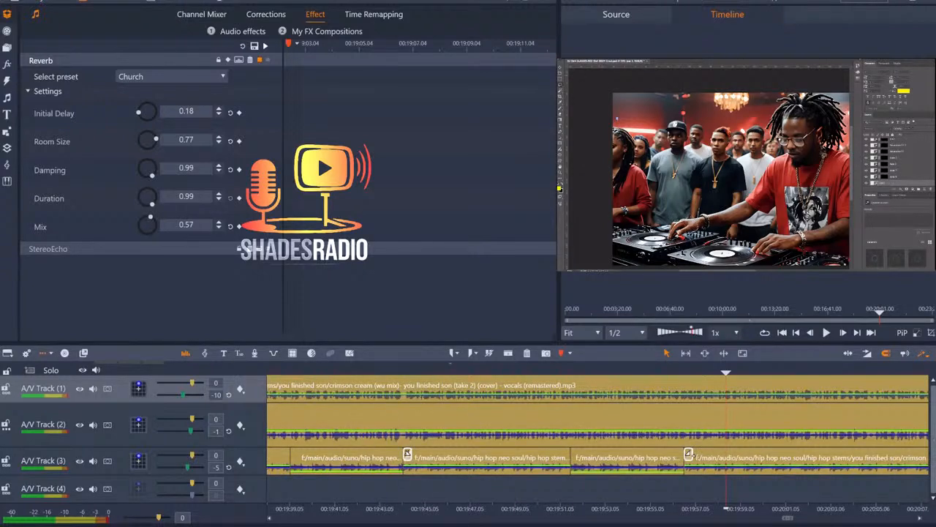
left_click(690, 455)
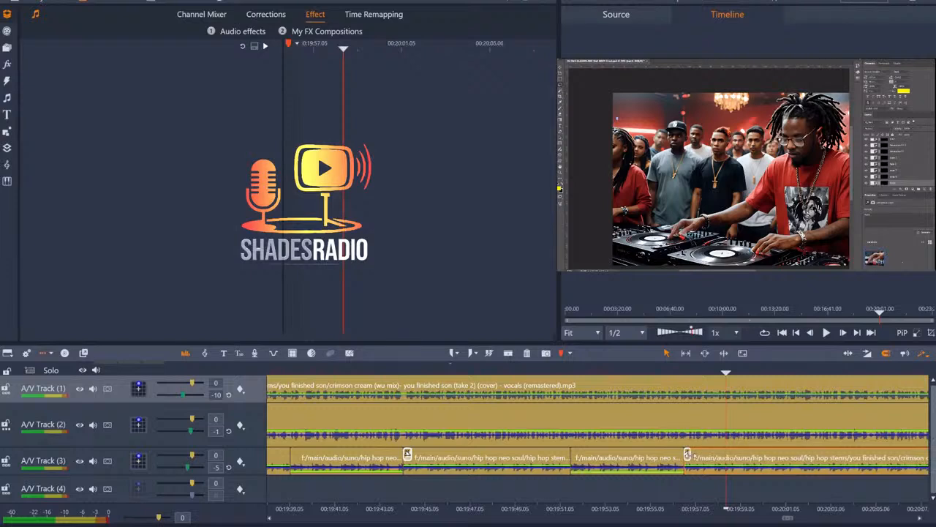
left_click(395, 372)
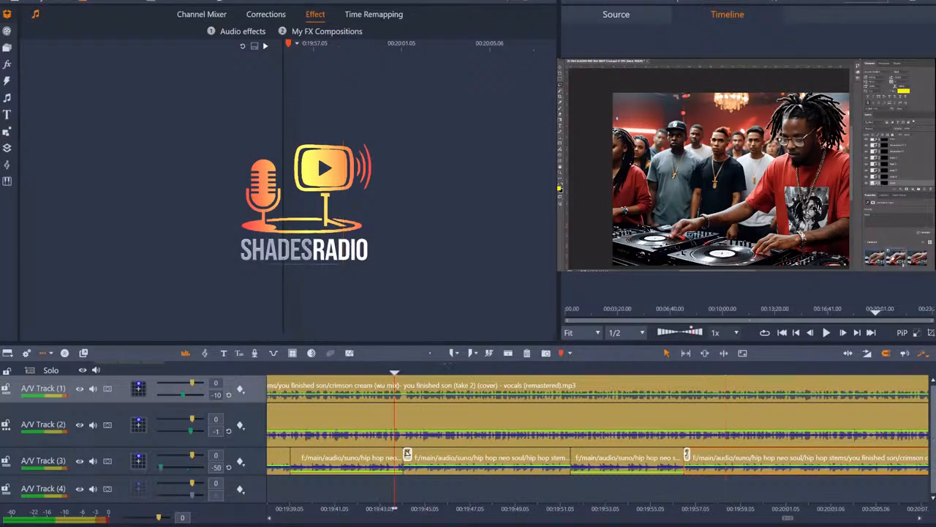
left_click(826, 333)
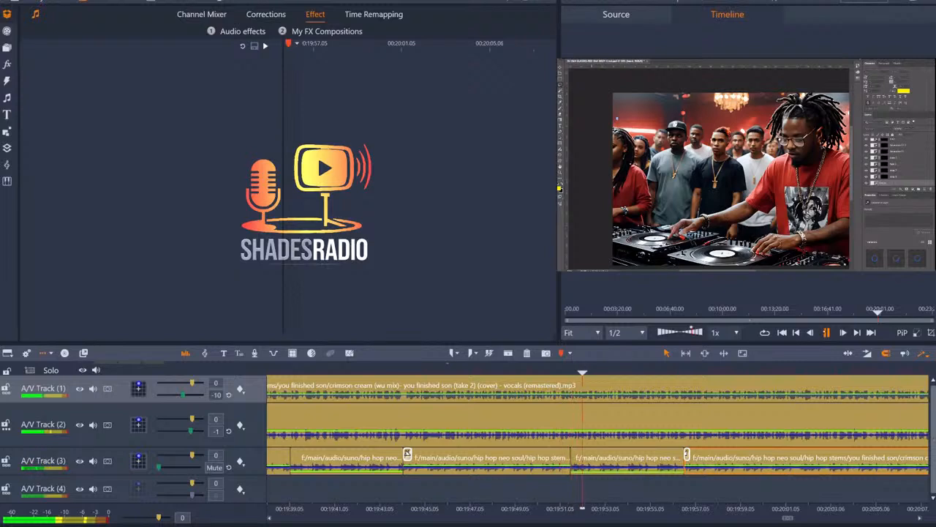
key("space")
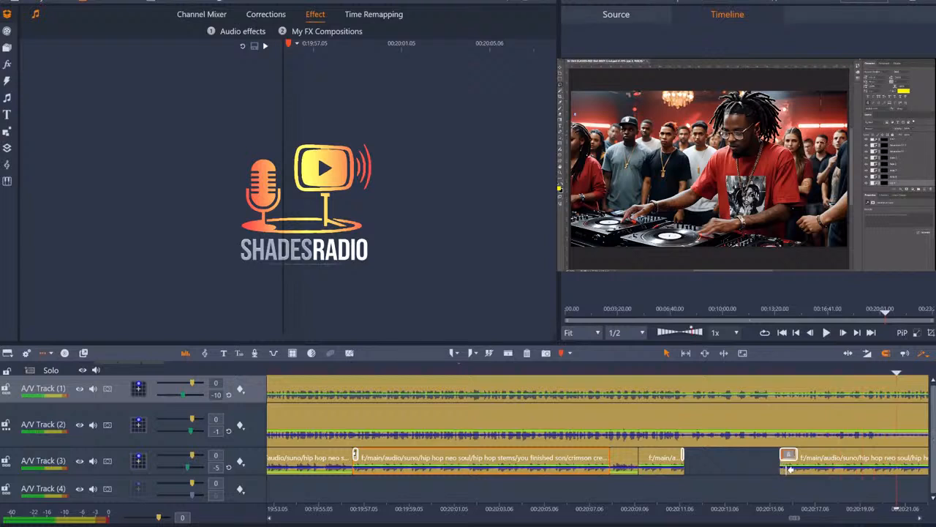
Trim the start of the A/V Track (3) instrumental clip before the DJ outro to about 00:20:16, then 00:20:17, playing the lead-in after each trim.
left_click_drag(788, 455, 792, 456)
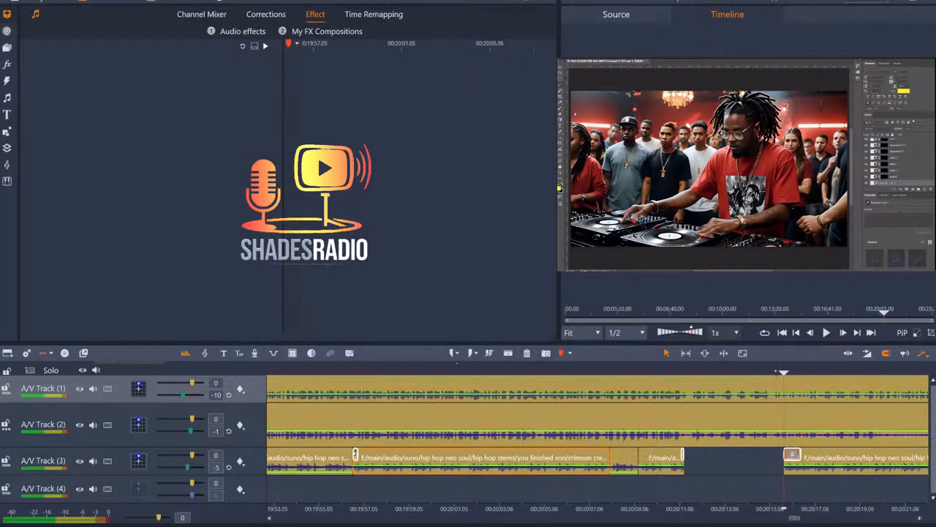
left_click(776, 371)
left_click(740, 371)
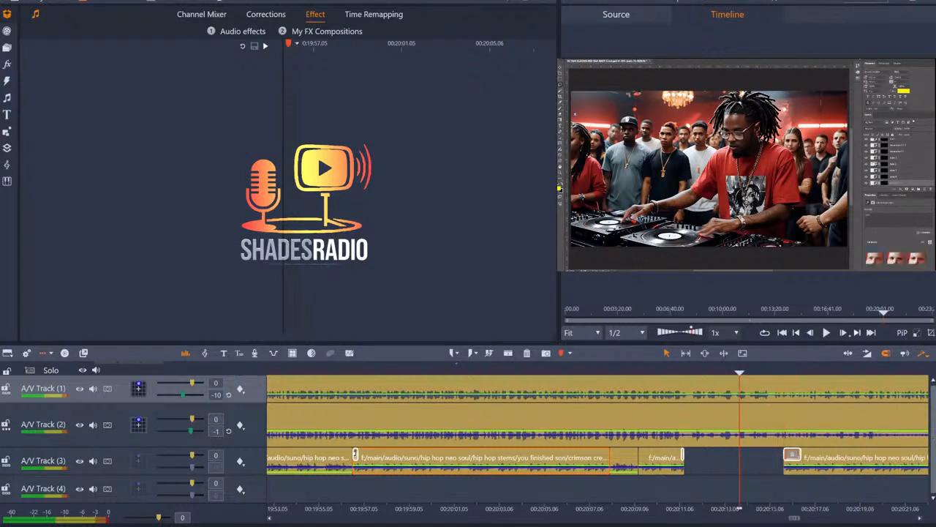
key("space")
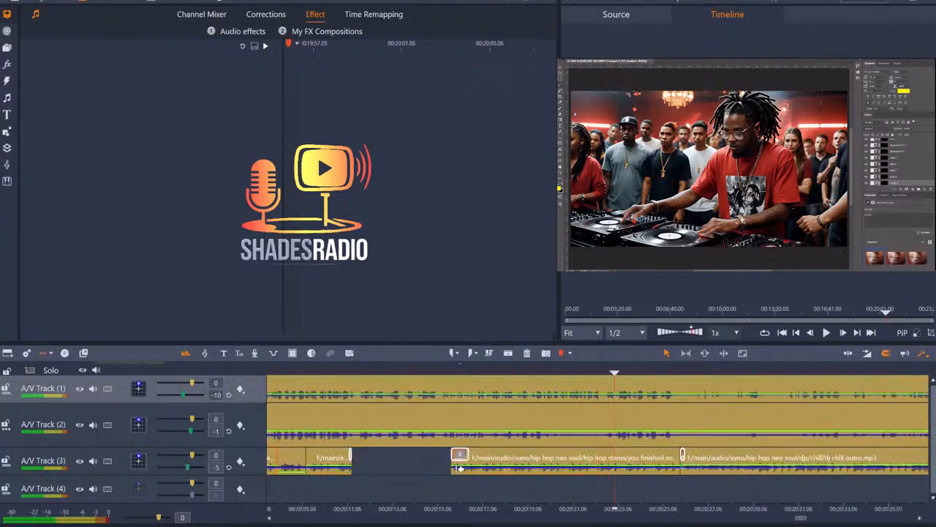
left_click_drag(459, 468, 483, 469)
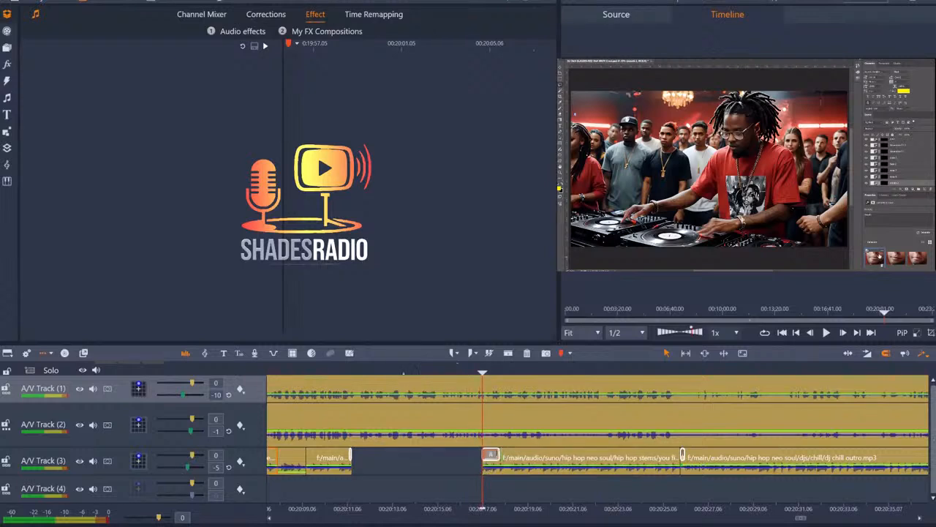
left_click(395, 371)
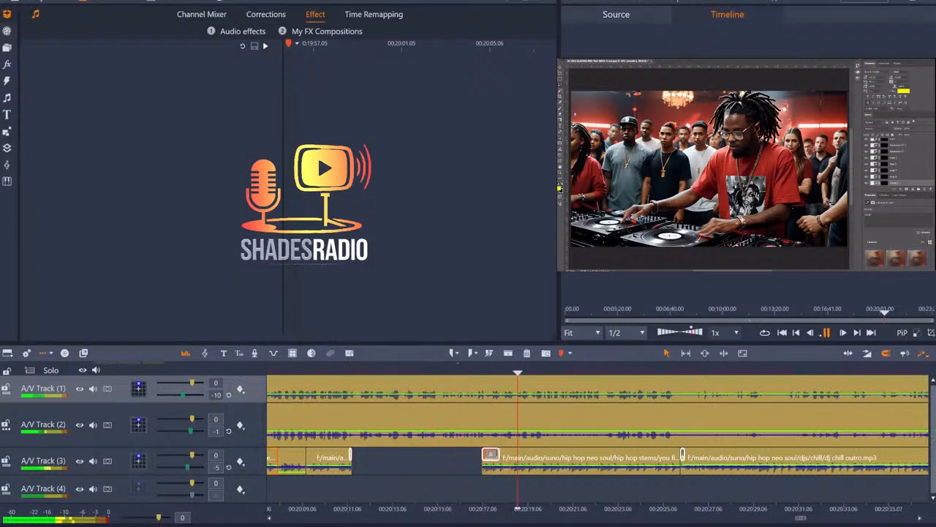
key("space")
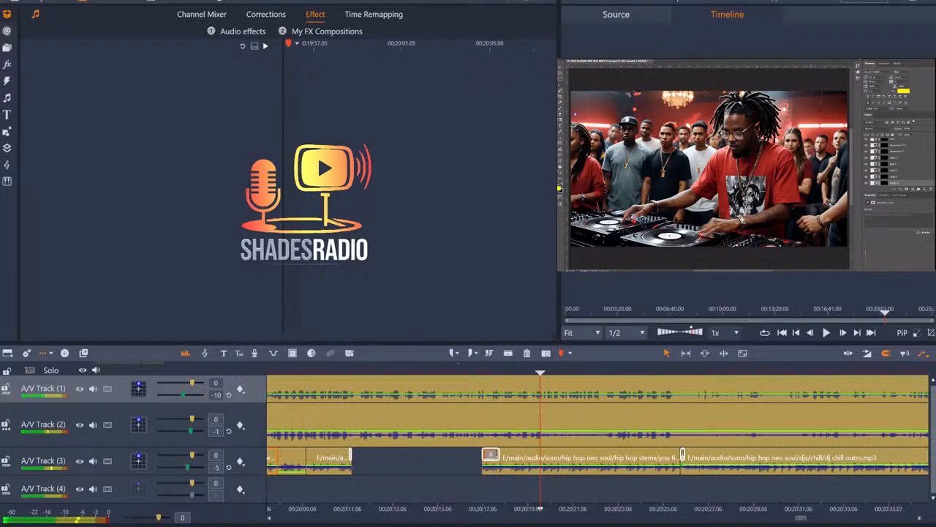
Fine-tune the instrumental clip's start around 00:20:17 by trimming it slightly in, playing from about 00:20:13, and extending it slightly earlier.
left_click_drag(482, 467, 486, 468)
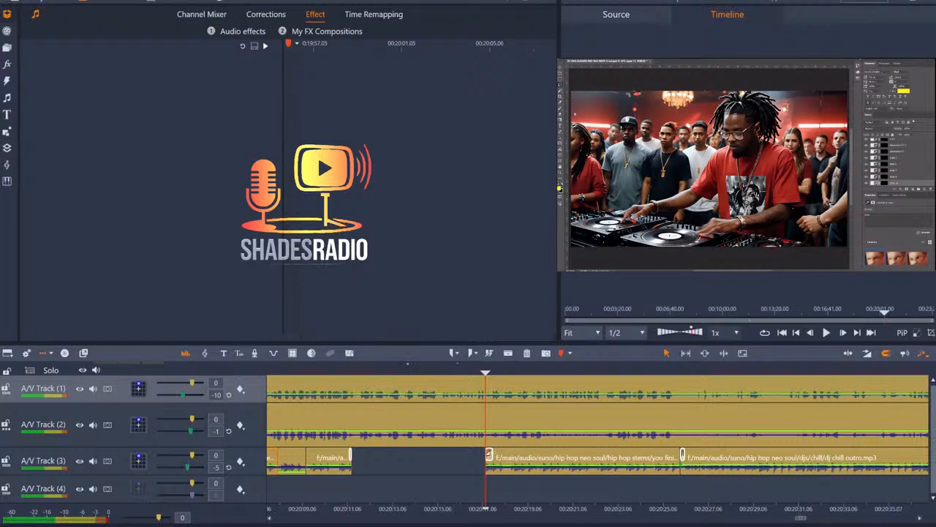
left_click(381, 369)
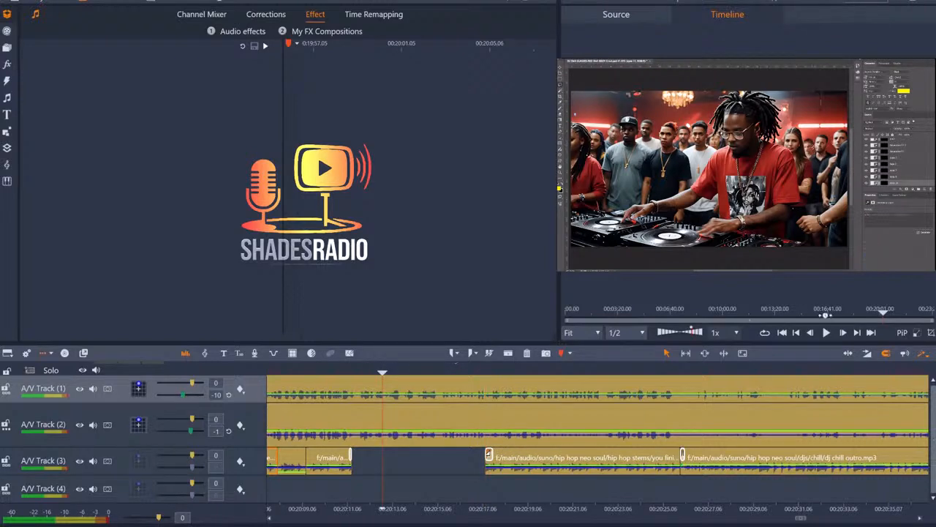
left_click(825, 331)
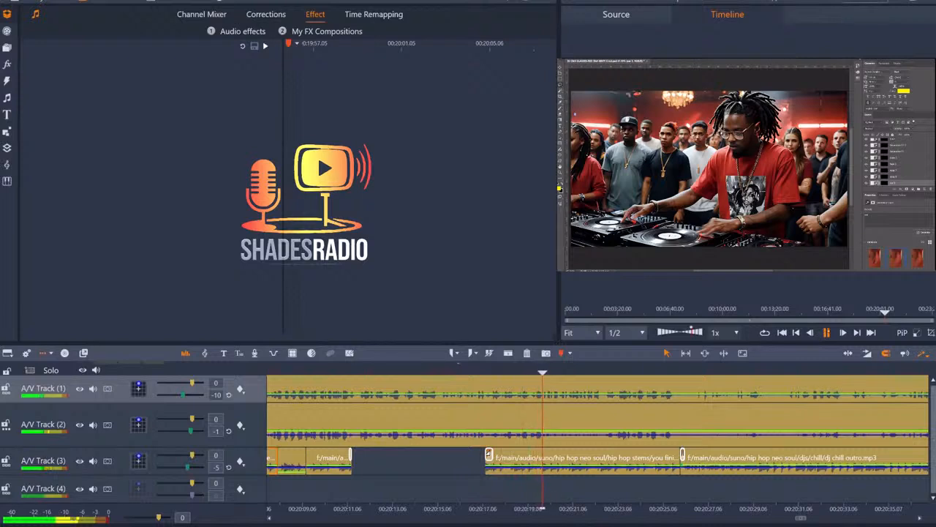
left_click(825, 332)
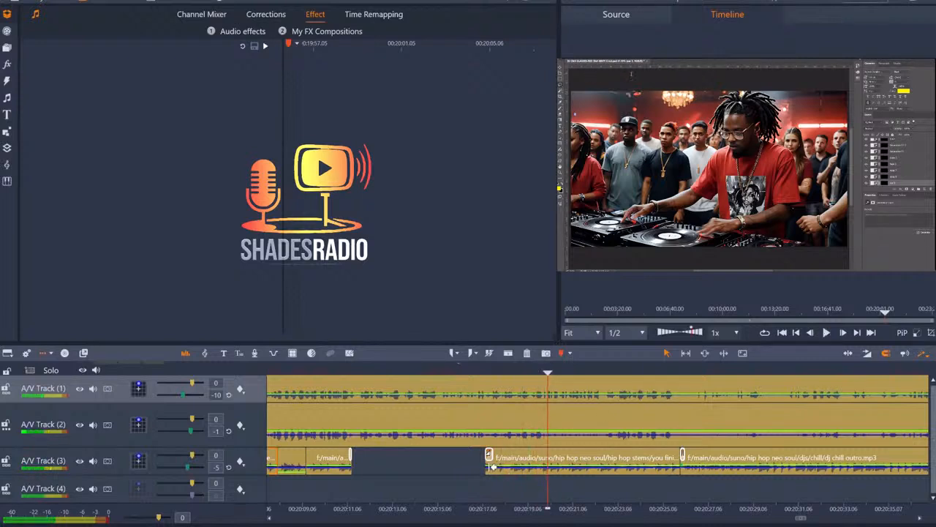
left_click_drag(488, 459, 480, 459)
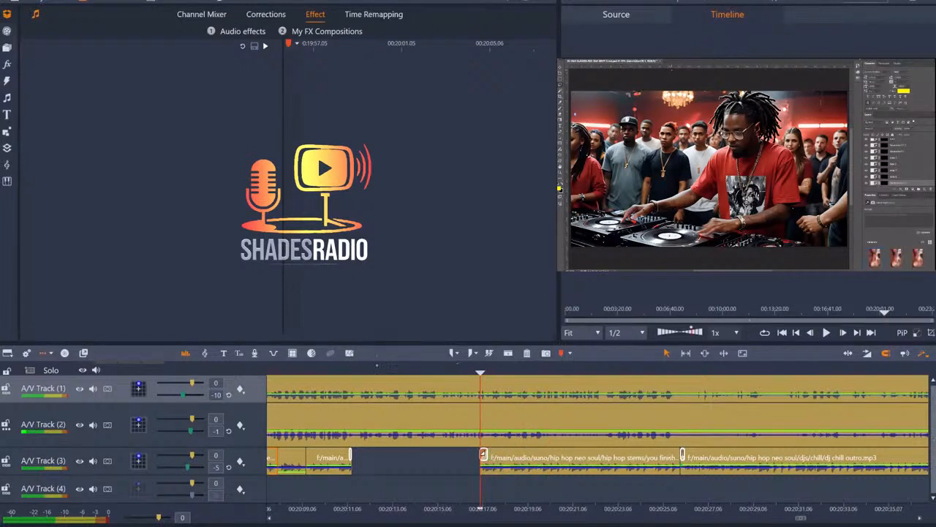
Nudge the start of the A/V Track (3) instrumental clip near 00:20:17 and play from there into the DJ outro.
left_click(394, 368)
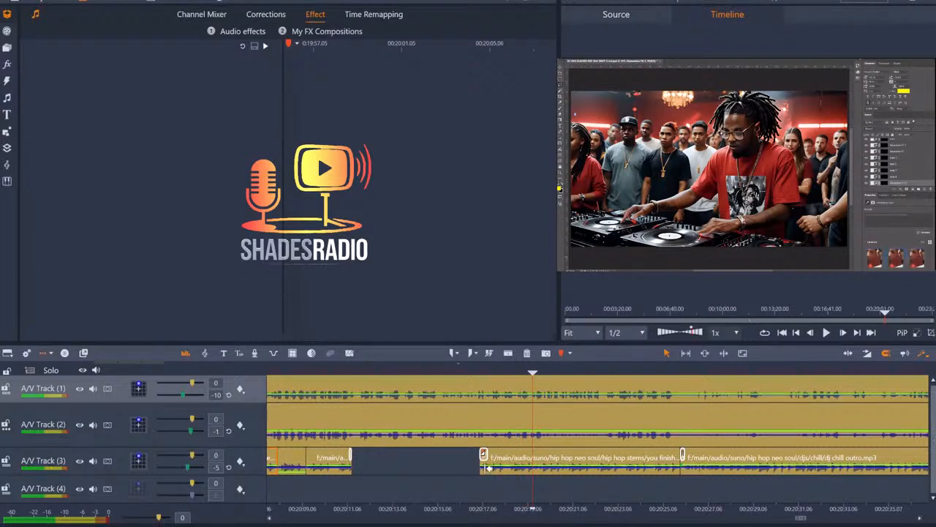
left_click(490, 469)
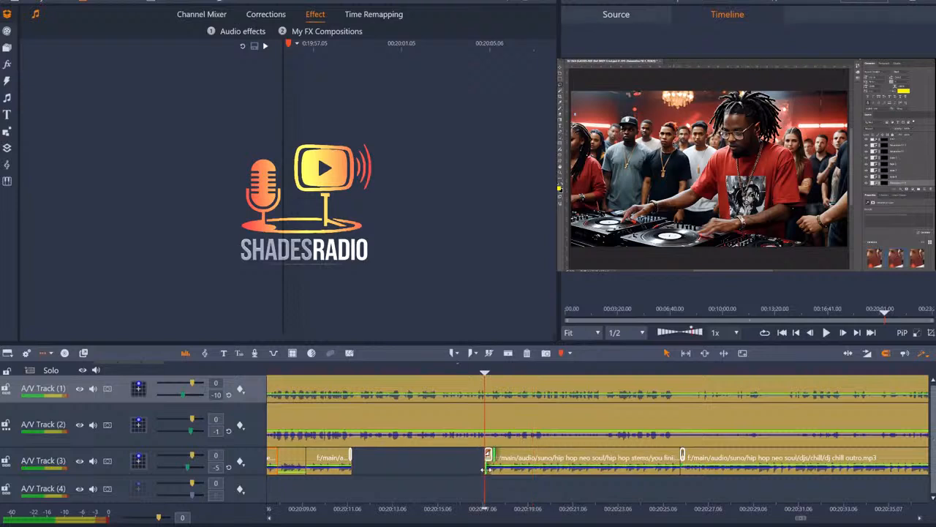
left_click(472, 372)
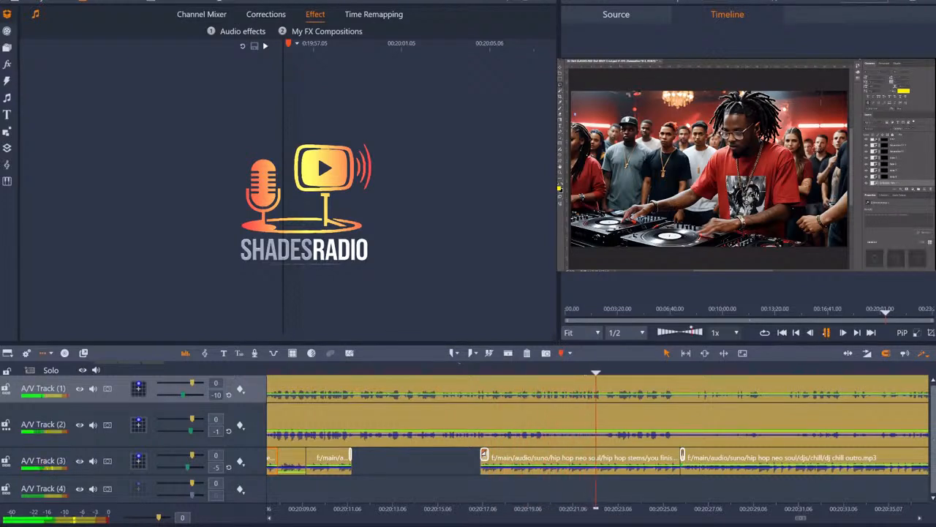
key("space")
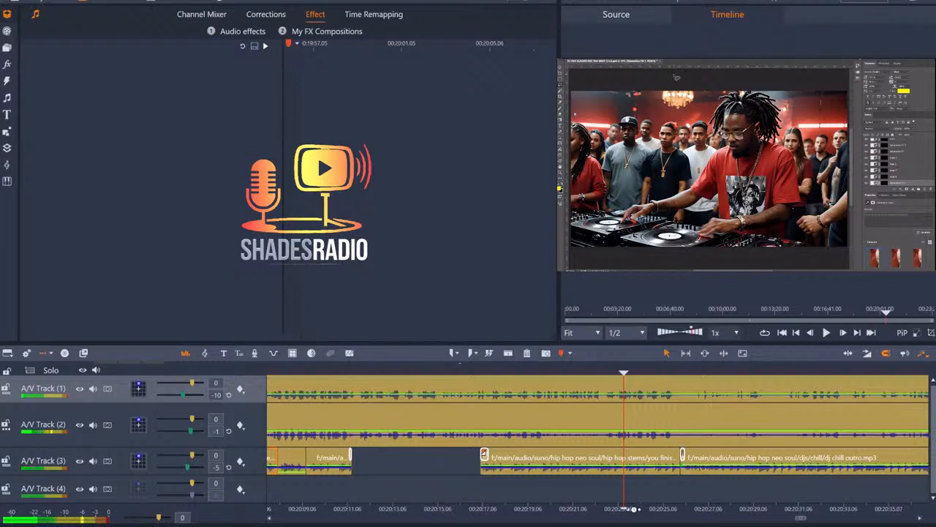
key("space")
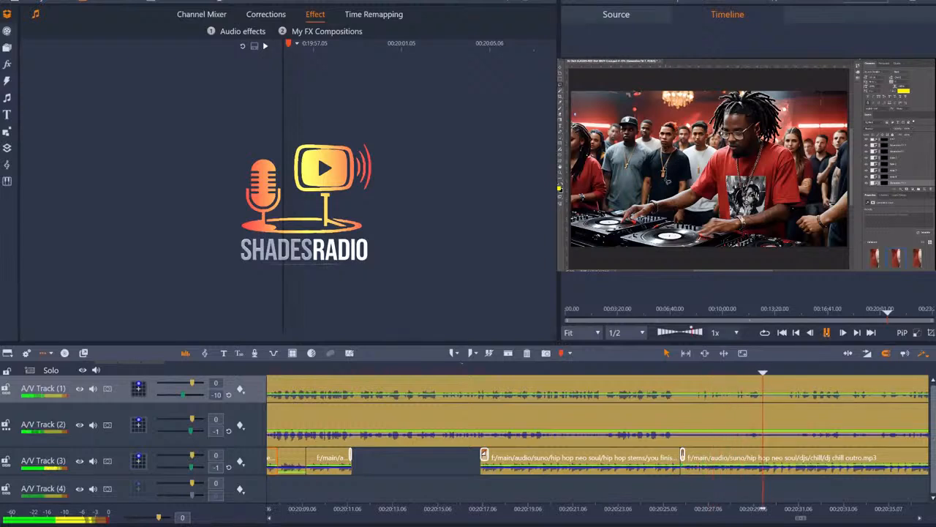
key("space")
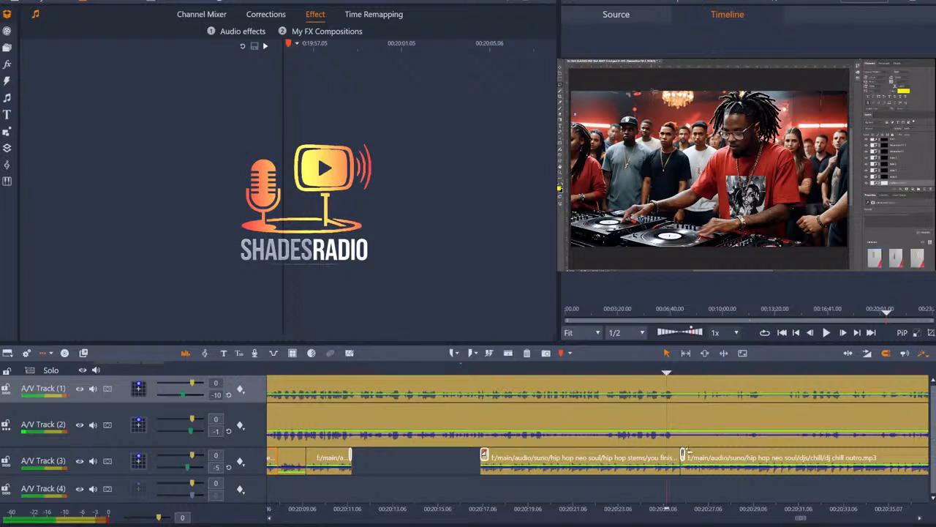
Lengthen the transition at the start of the DJ outro clip near 00:20:26, play across it, and replay from about 00:20:23.
left_click_drag(688, 450, 697, 453)
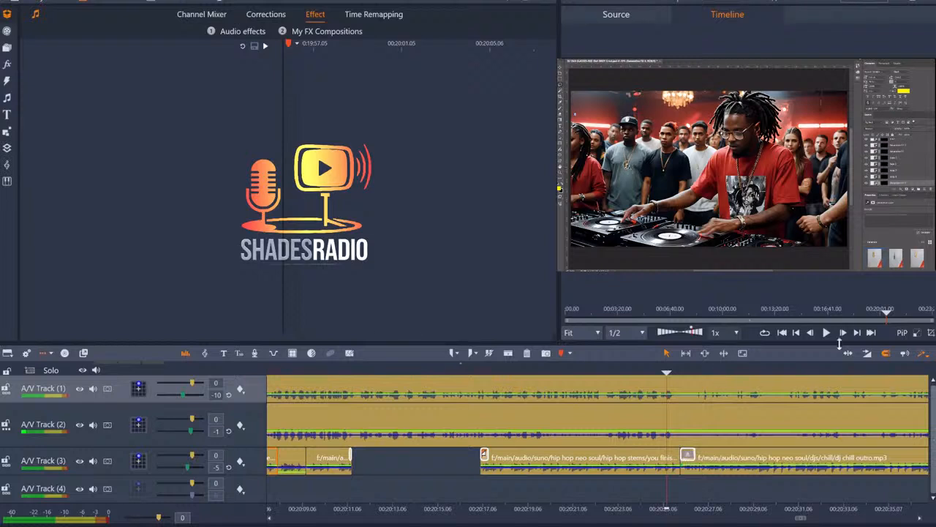
key("space")
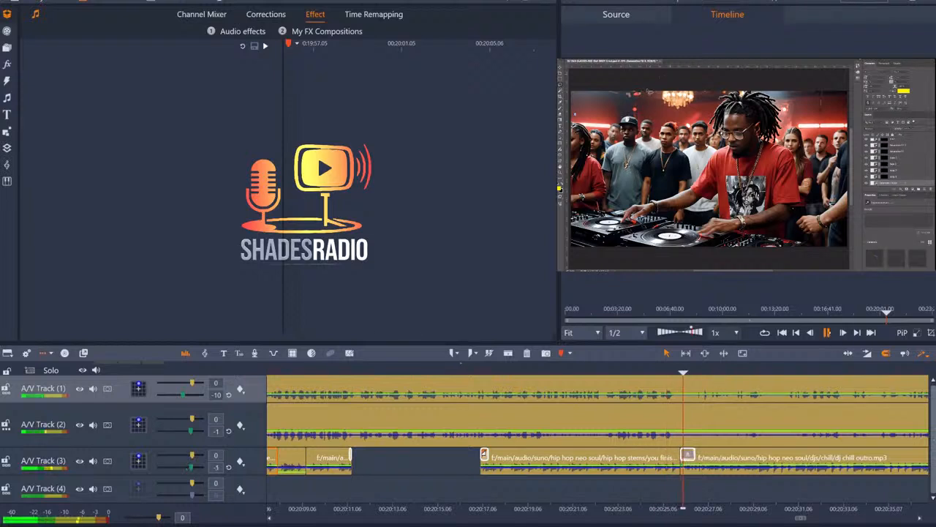
key("space")
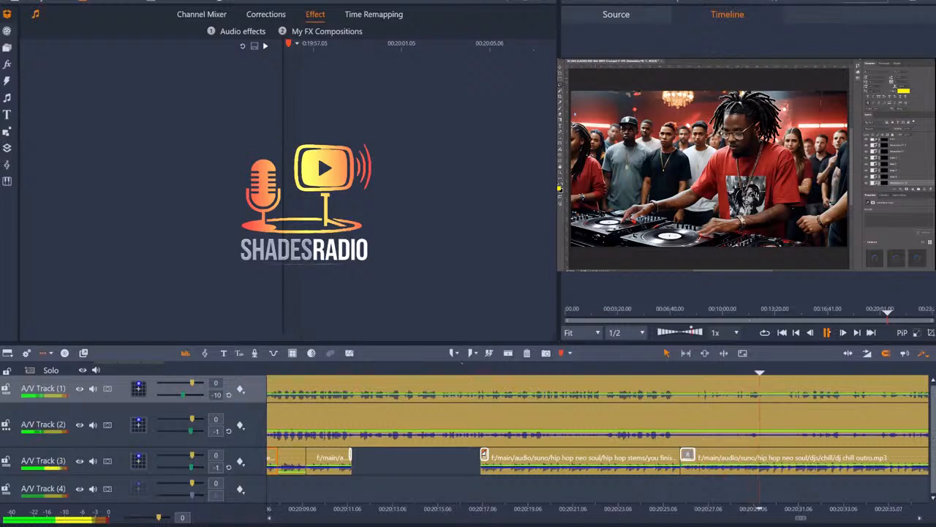
key("space")
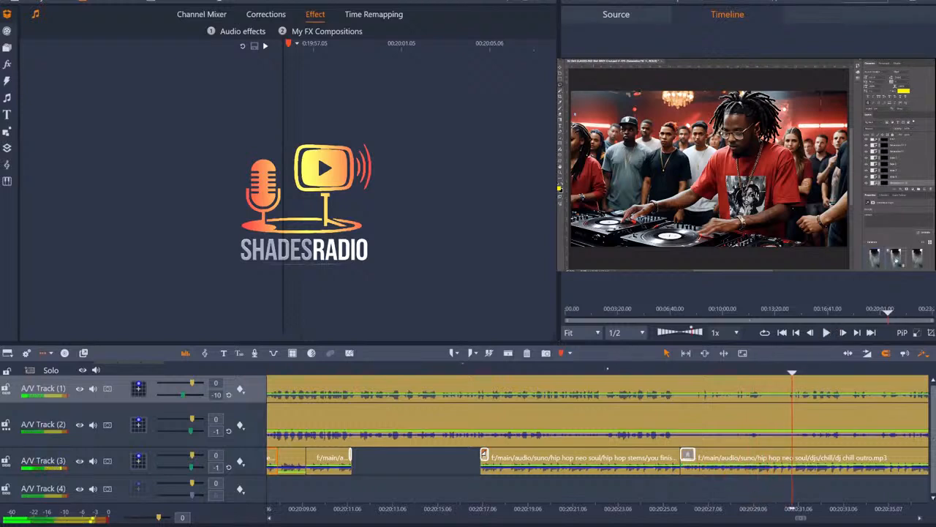
left_click(611, 370)
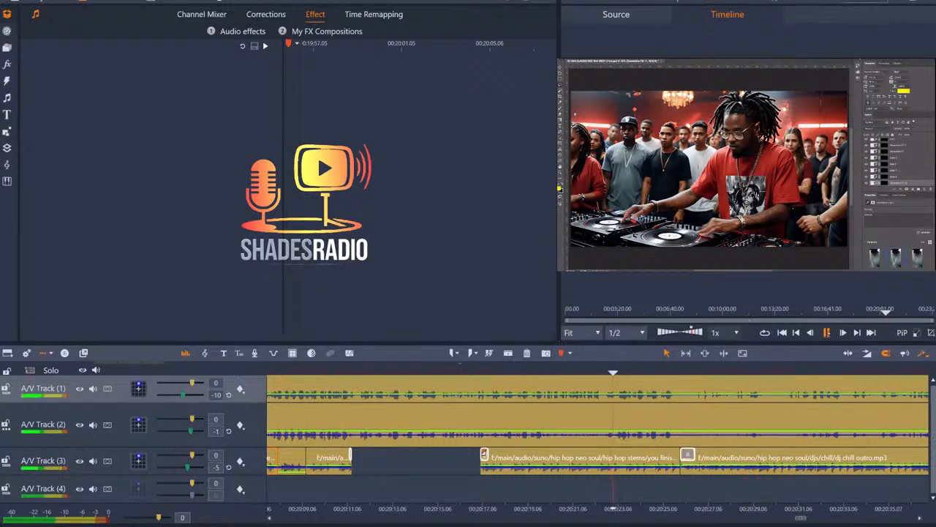
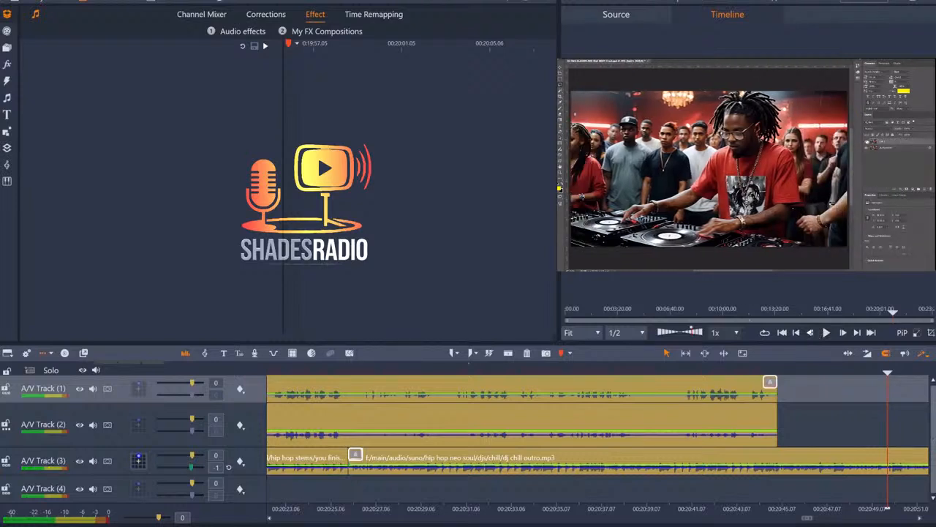
Paste the copied drop clip onto A/V Track (1) at about 00:20:50 and play it over the outro.
key("ctrl+v")
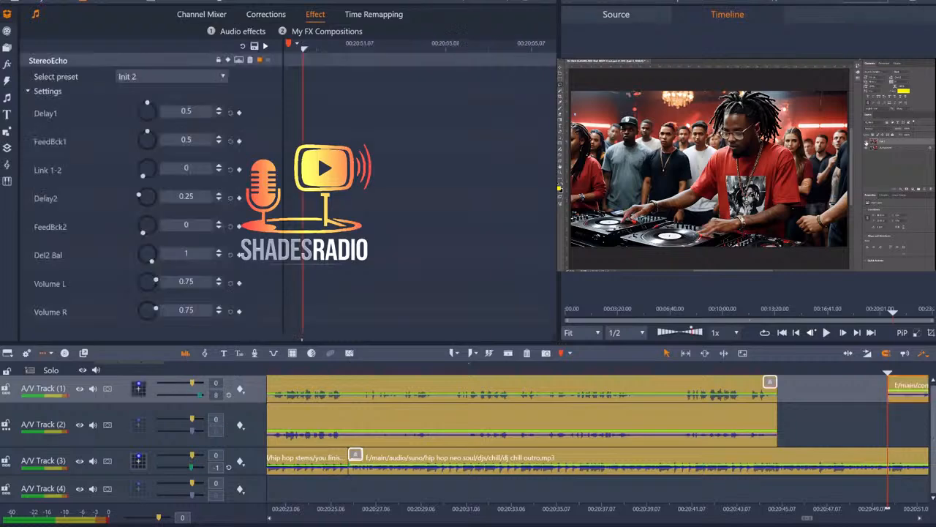
key("space")
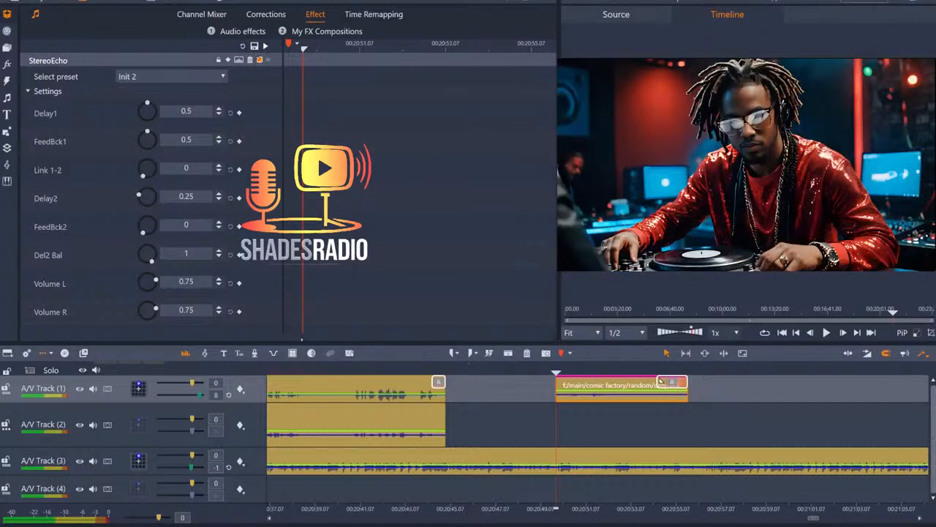
Add a Reverb effect with the Cavern preset to the A/V Track (1) drop clip and play it.
left_click(242, 30)
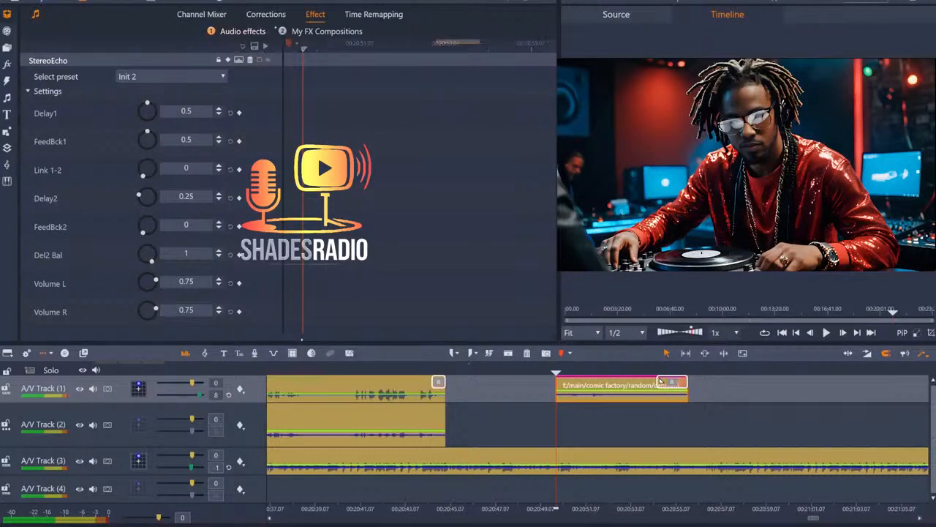
left_click(413, 71)
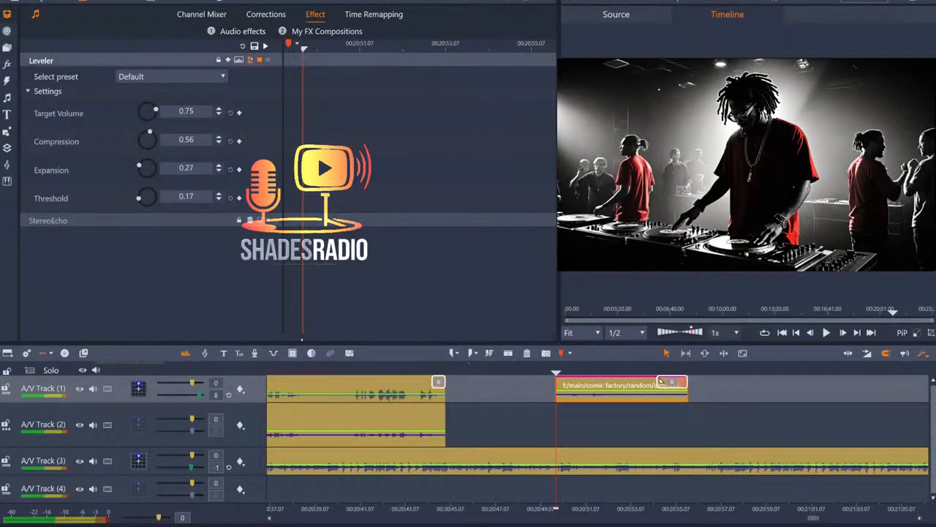
left_click(242, 31)
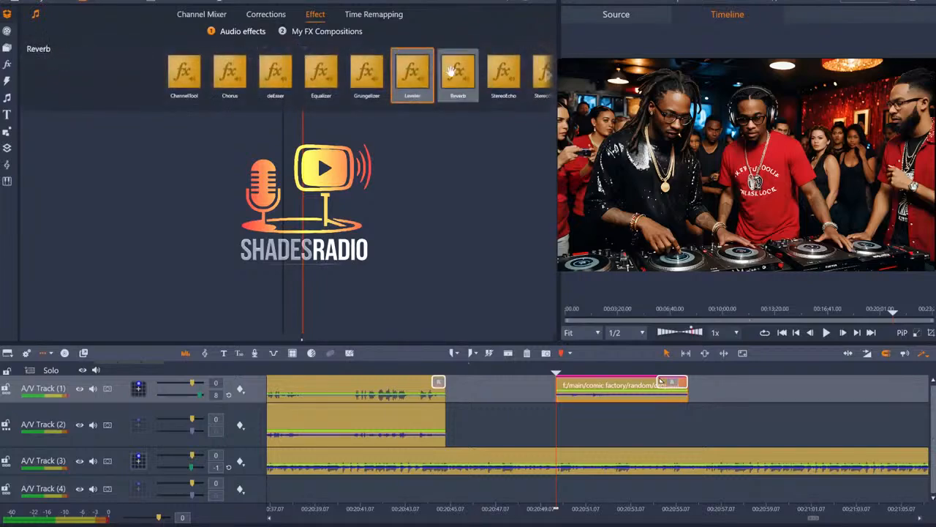
left_click(457, 71)
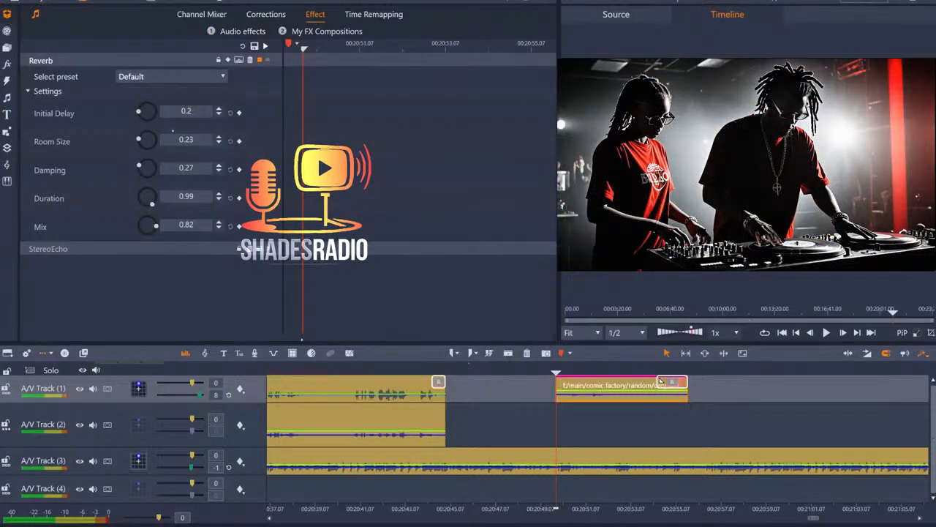
key("Down")
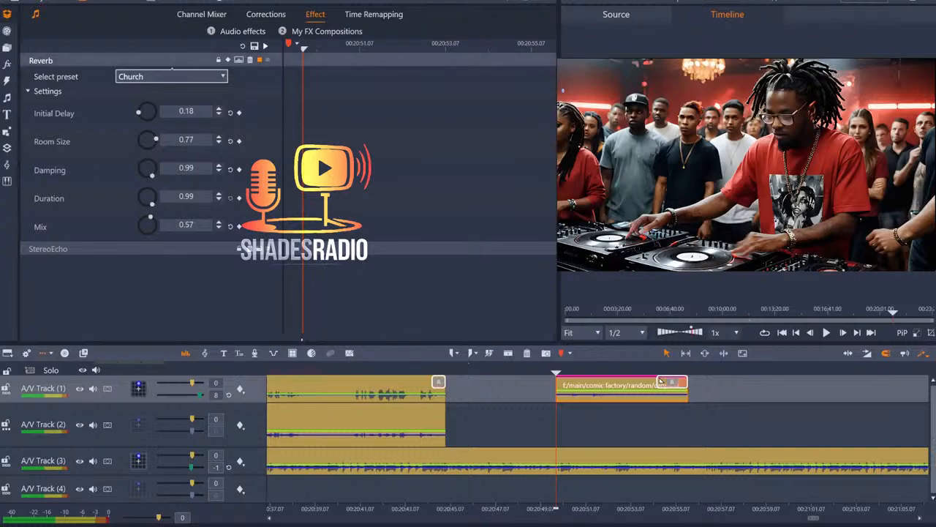
key("Down")
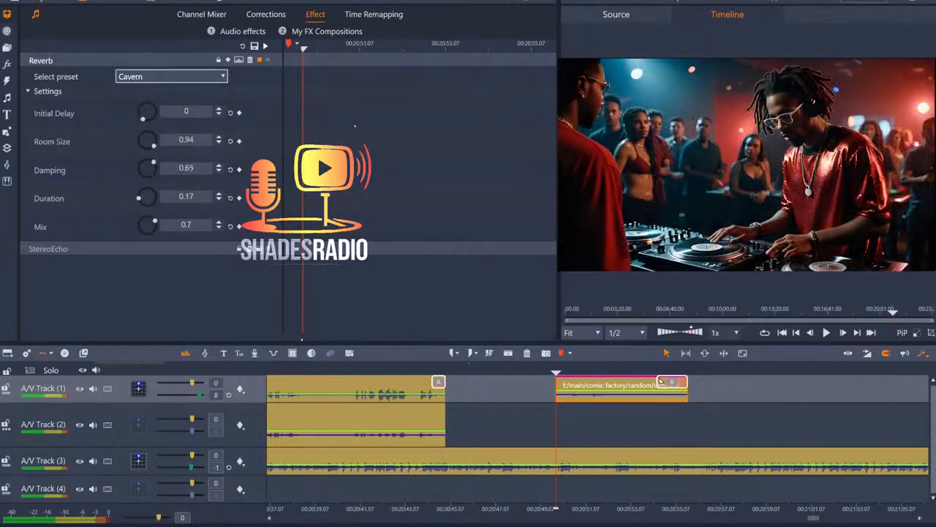
key("space")
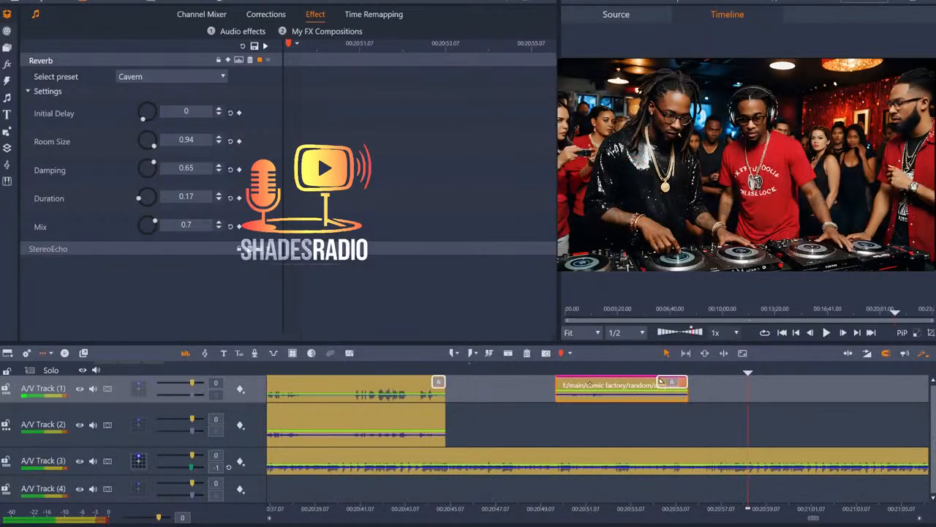
Move the A/V Track (1) drop clip to start at about 00:20:55, nudging it slightly and playing it to check the timing.
left_click_drag(660, 379, 767, 381)
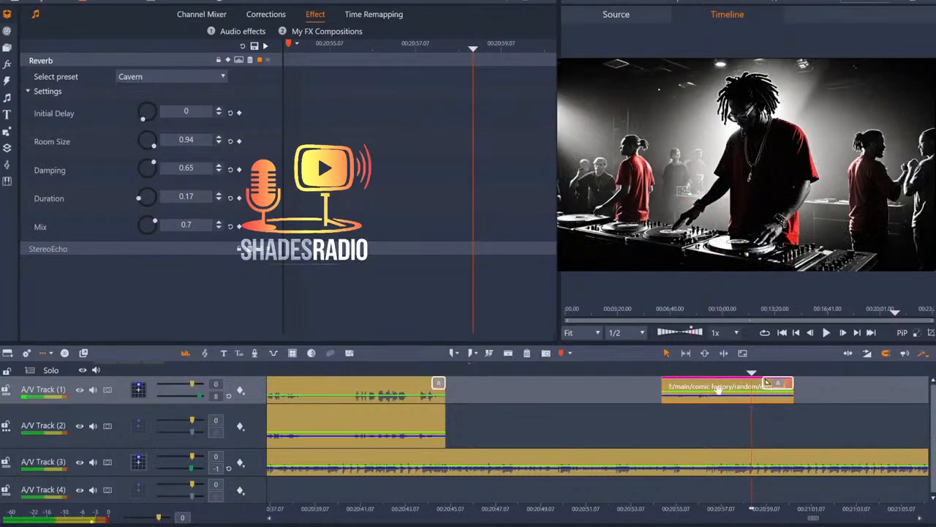
left_click_drag(716, 390, 721, 391)
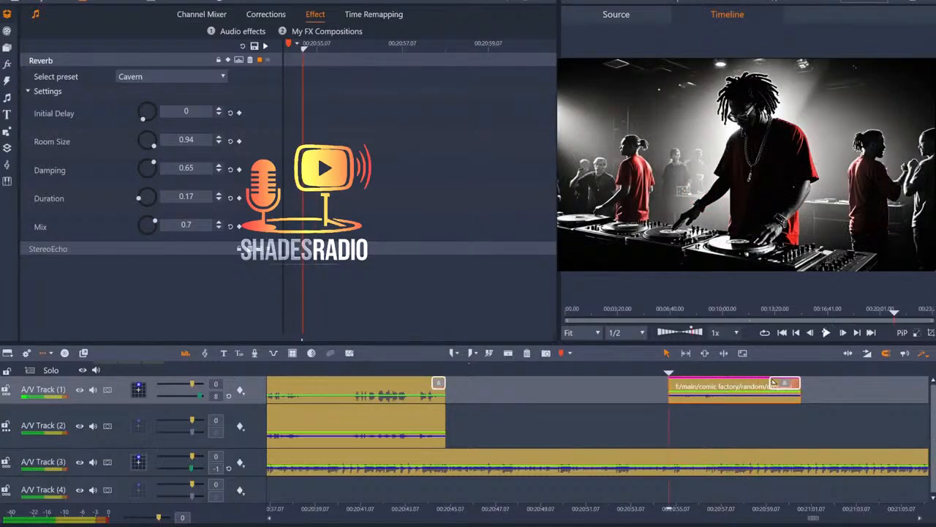
key("space")
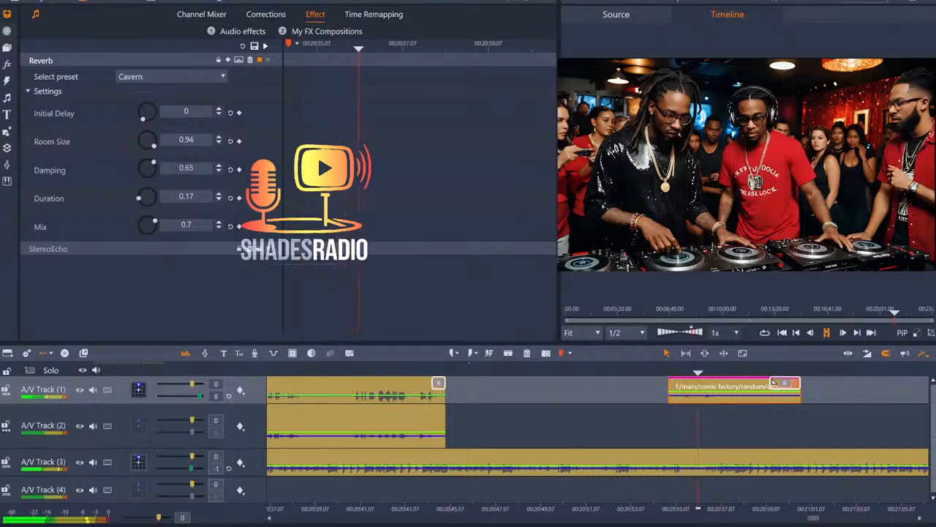
key("space")
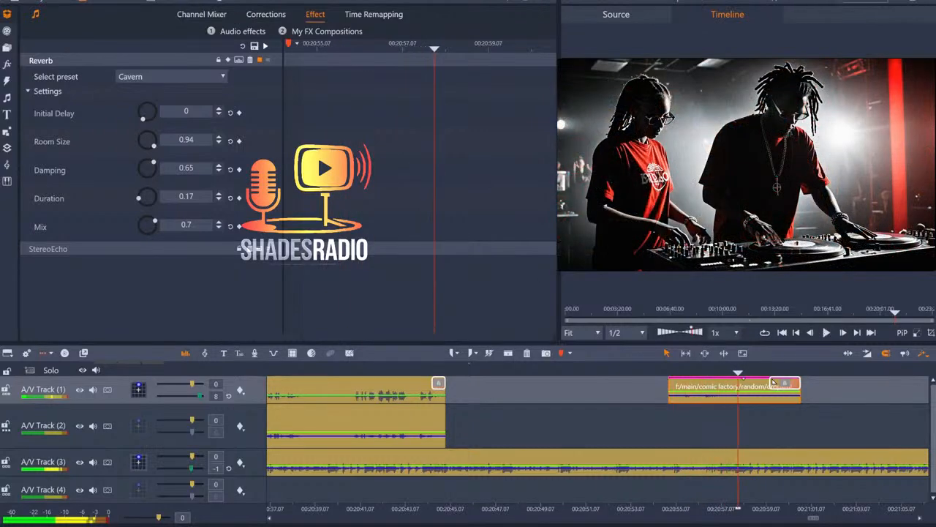
left_click_drag(774, 382, 768, 382)
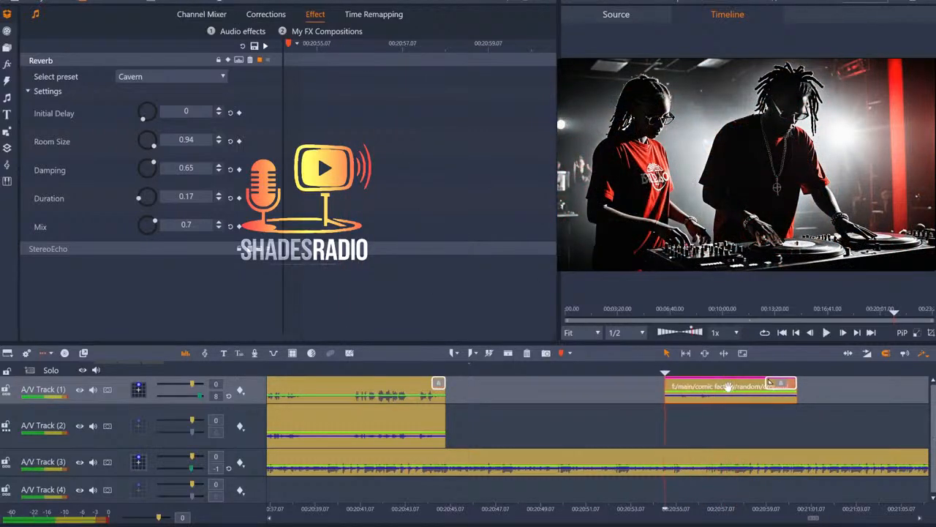
key("space")
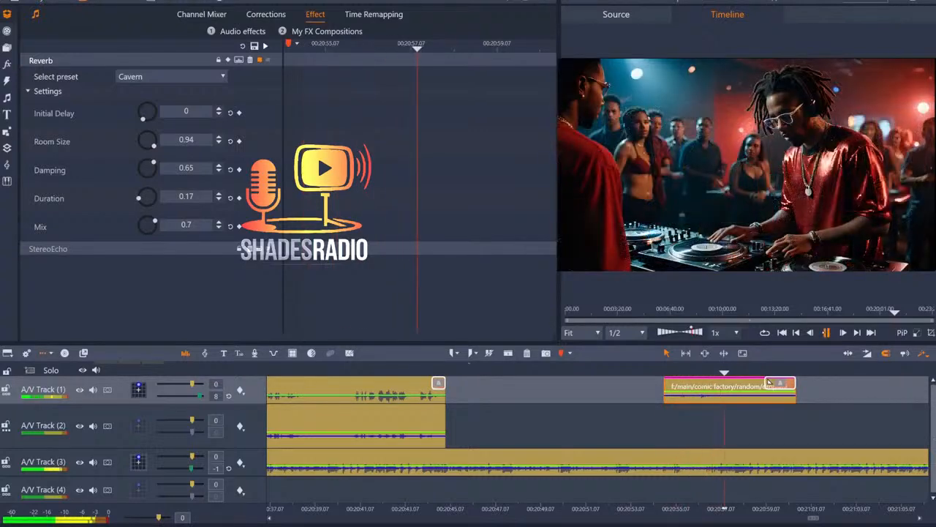
key("space")
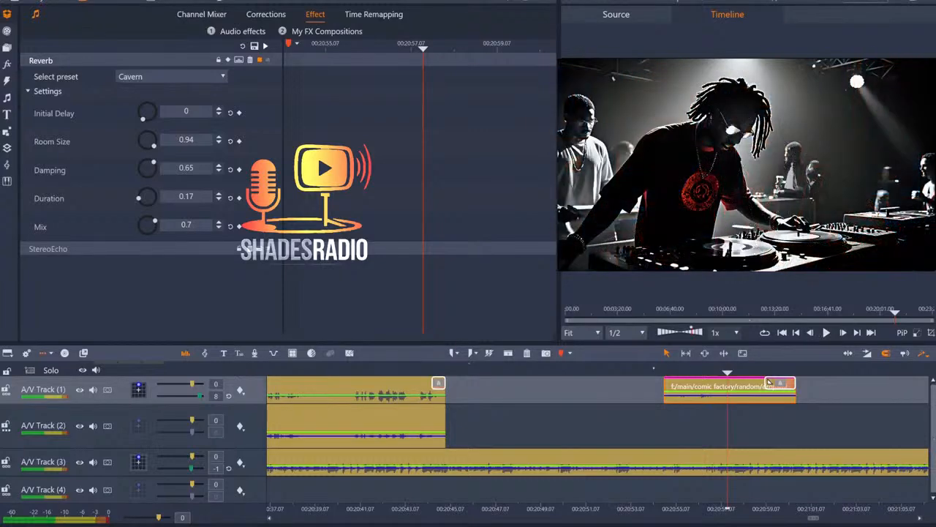
Play the drop clip with a lead-in from about 00:20:54 and set its volume to 9.
key("Page_Up")
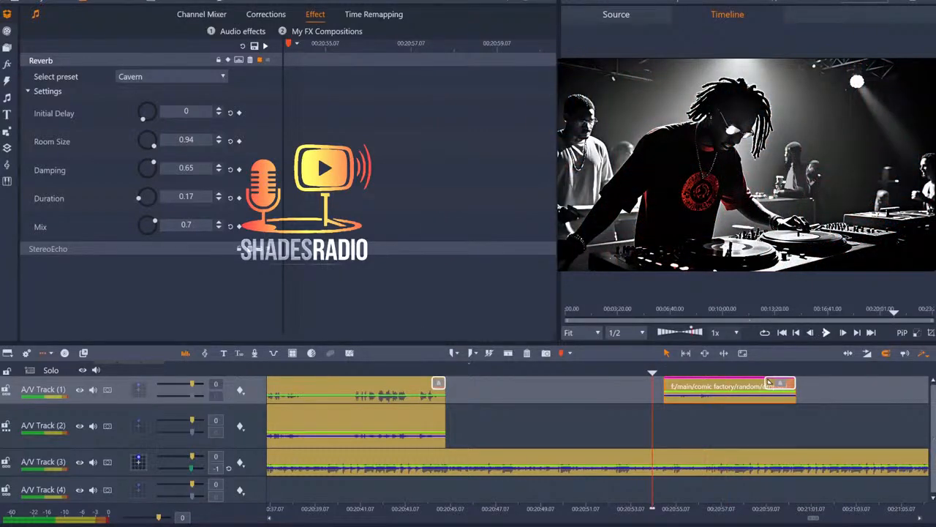
key("space")
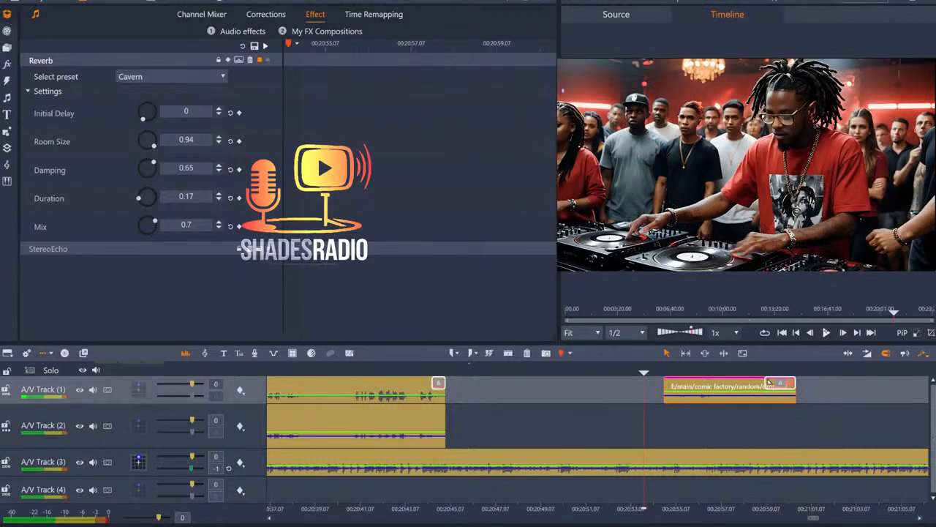
key("space")
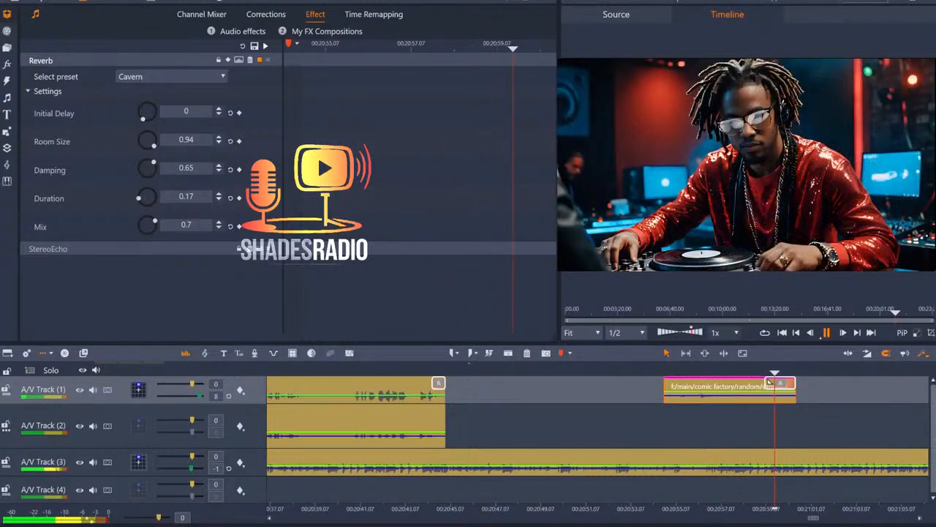
key("space")
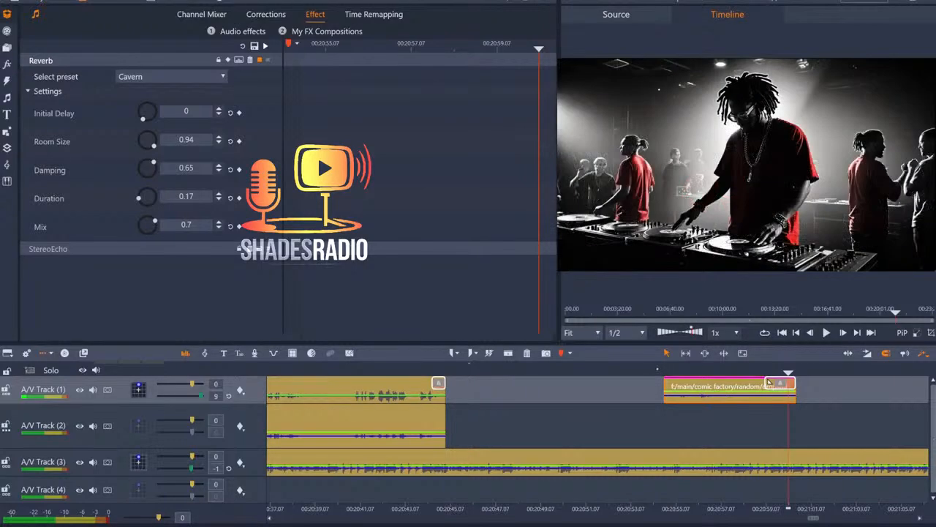
Replay the drop from about 00:20:54, then play the end of the mix around 00:23:28 on A/V Track (3).
left_click(653, 372)
key("space")
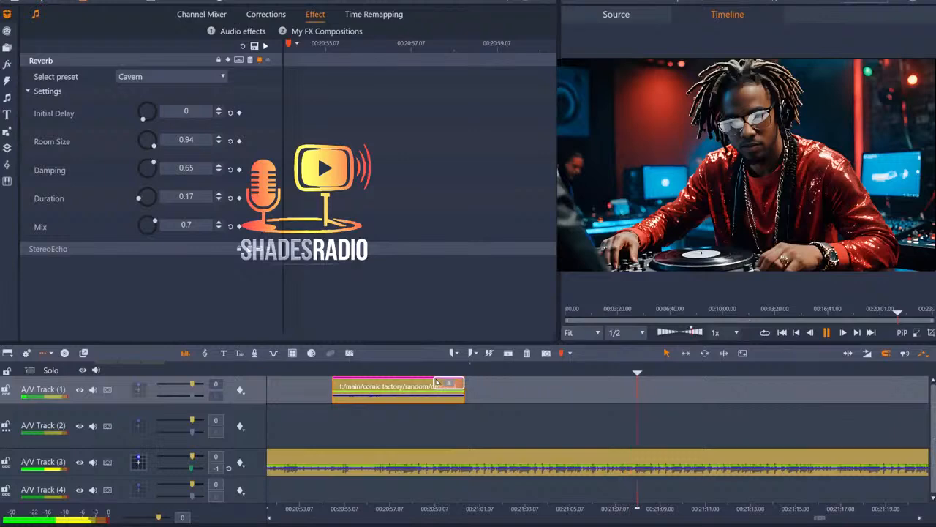
key("space")
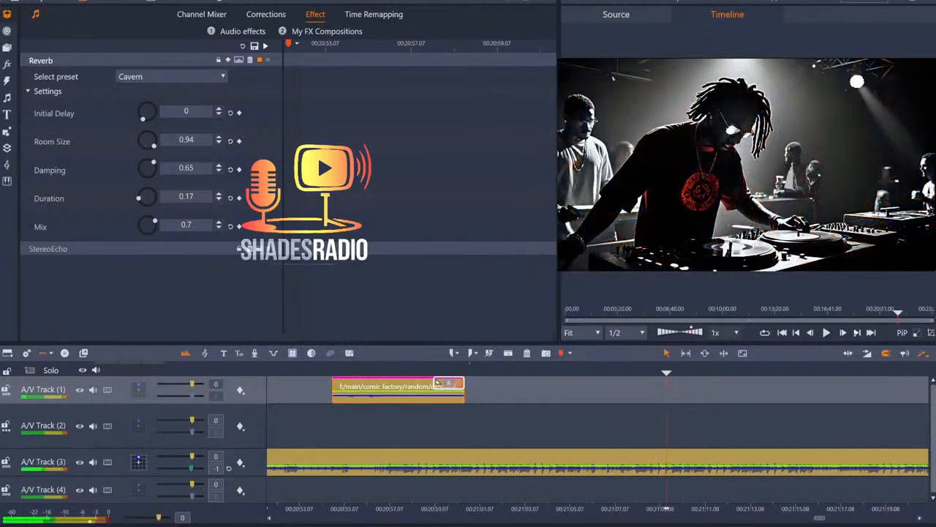
key("ctrl+Right")
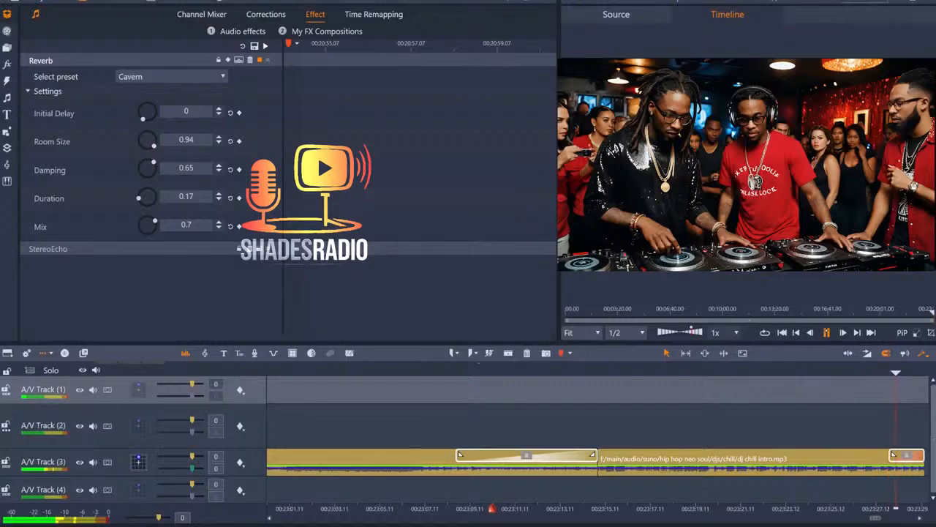
Stop playback, search the media library for "the realest", and place the matching audio clip on A/V Track (2) at about 00:23:28.
key("space")
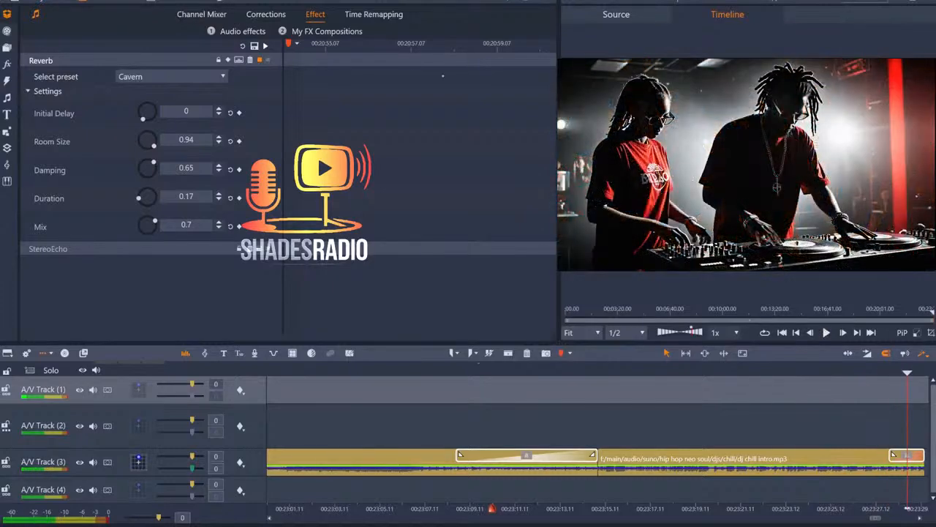
key("Escape")
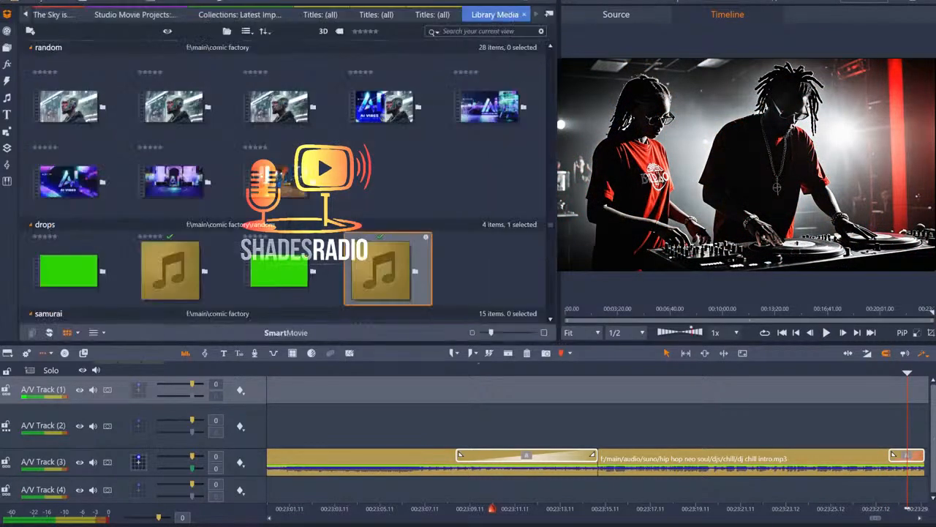
type("the realest")
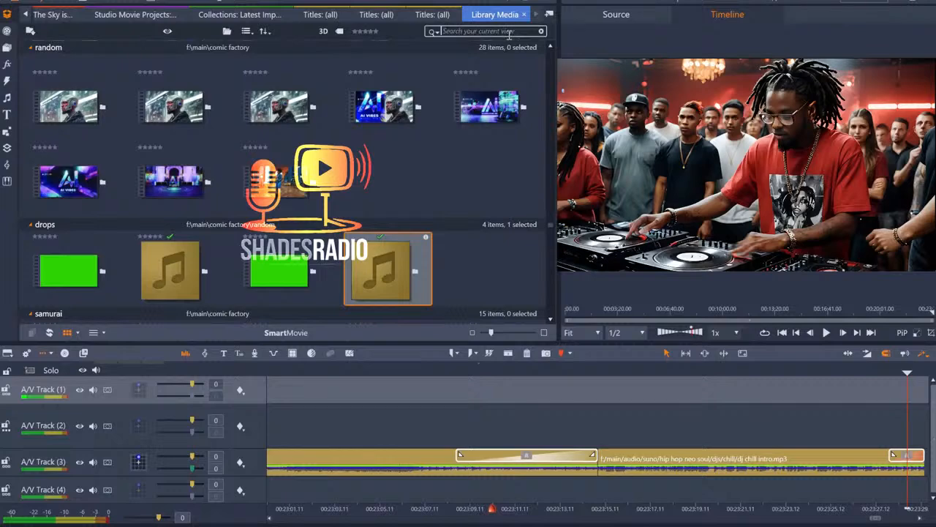
key("Return")
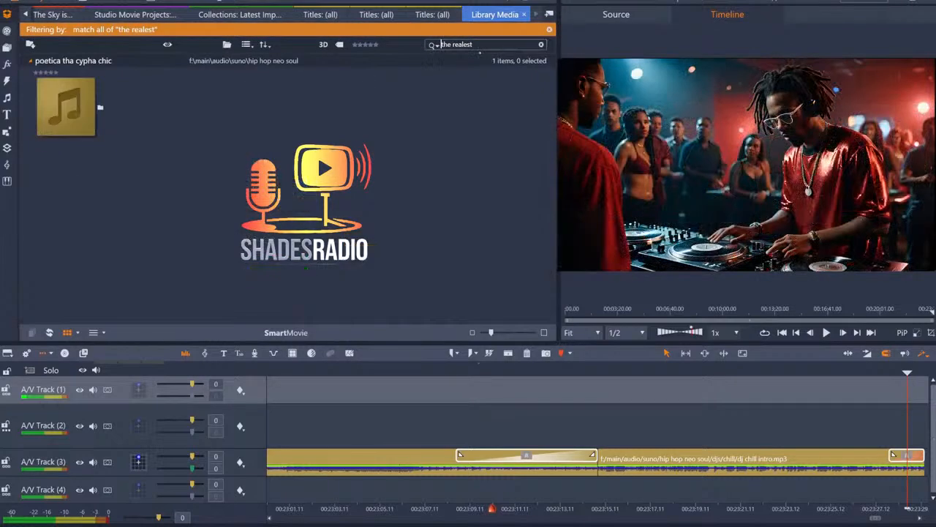
left_click(69, 106)
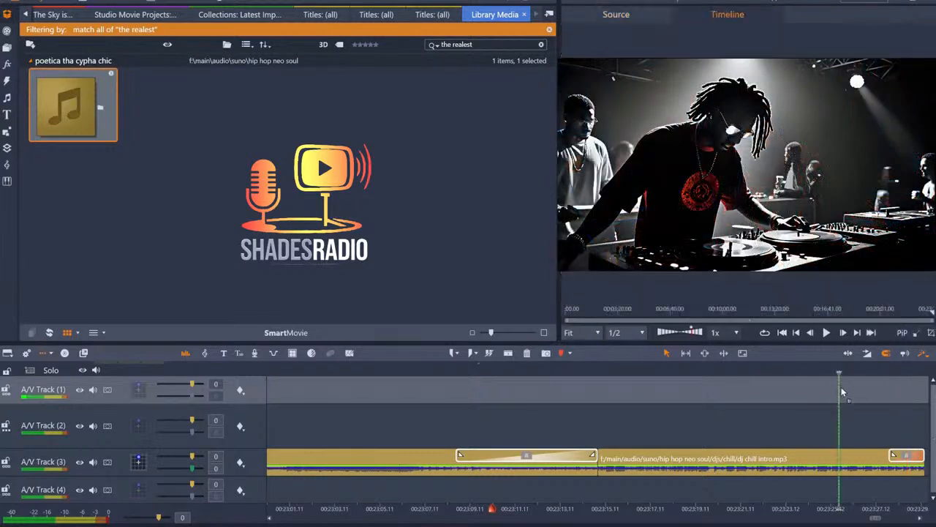
left_click_drag(885, 381, 899, 410)
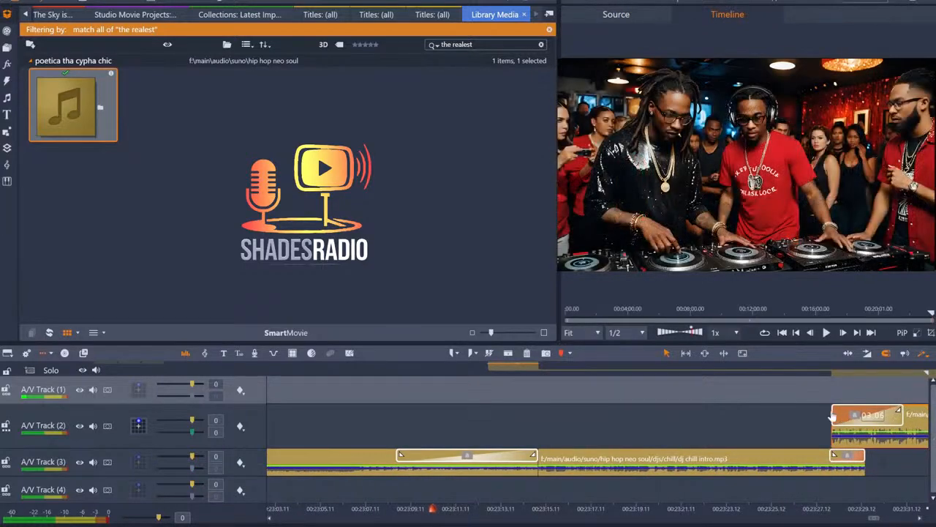
Play the transition from the DJ chill intro into the new A/V Track (2) clip, replaying it with a lead-in.
left_click(802, 374)
key("space")
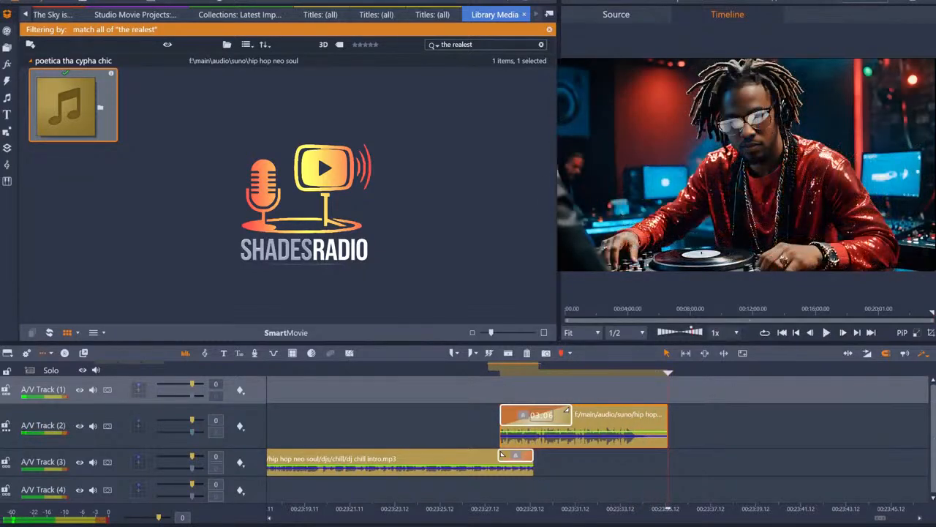
left_click(433, 370)
key("space")
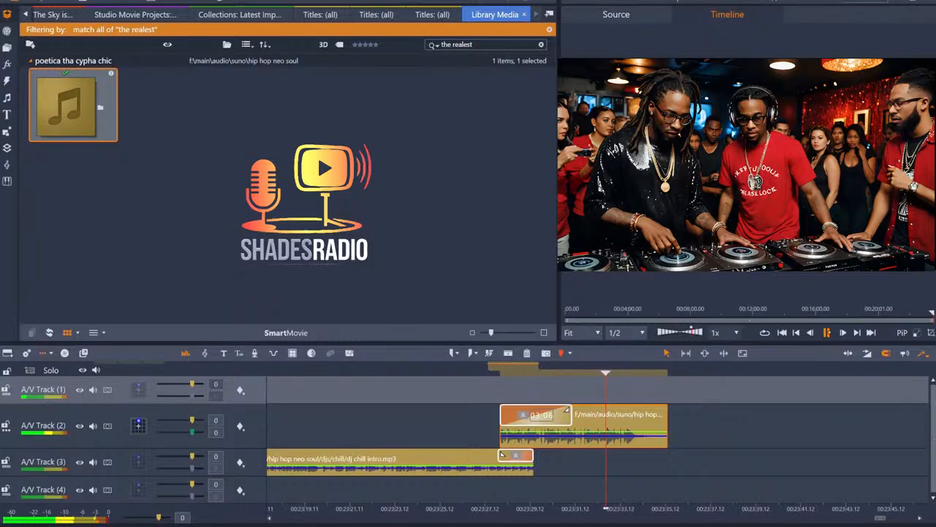
key("space")
Move the A/V Track (2) clip later so it overlaps only the end of the DJ chill intro, playing it to check the timing.
mouse_move(604, 415)
left_mouse_down()
mouse_move(638, 415)
mouse_move(623, 415)
left_mouse_up()
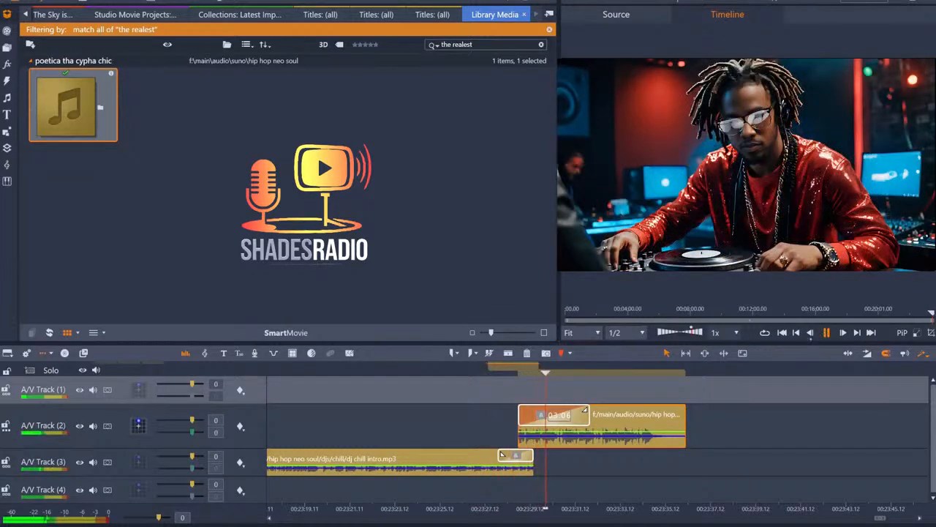
key("space")
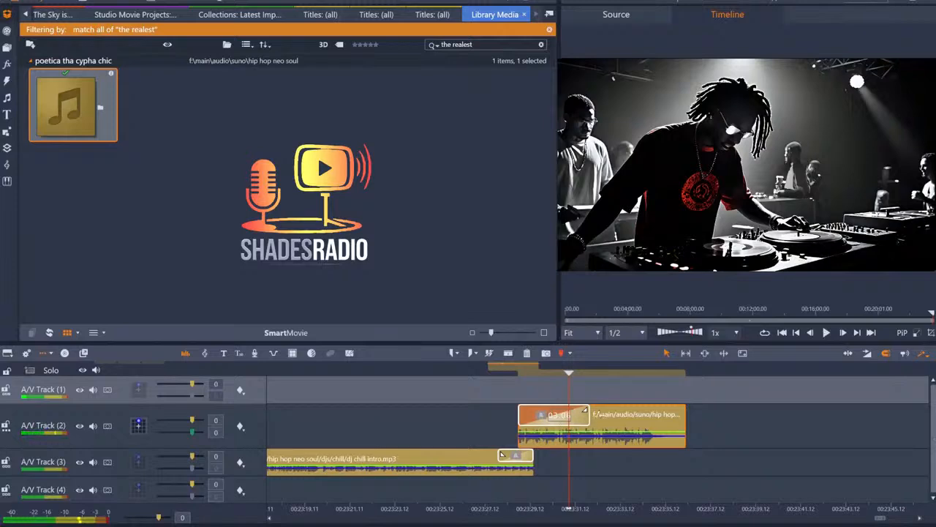
mouse_move(608, 415)
left_mouse_down()
mouse_move(624, 415)
mouse_move(615, 414)
left_mouse_up()
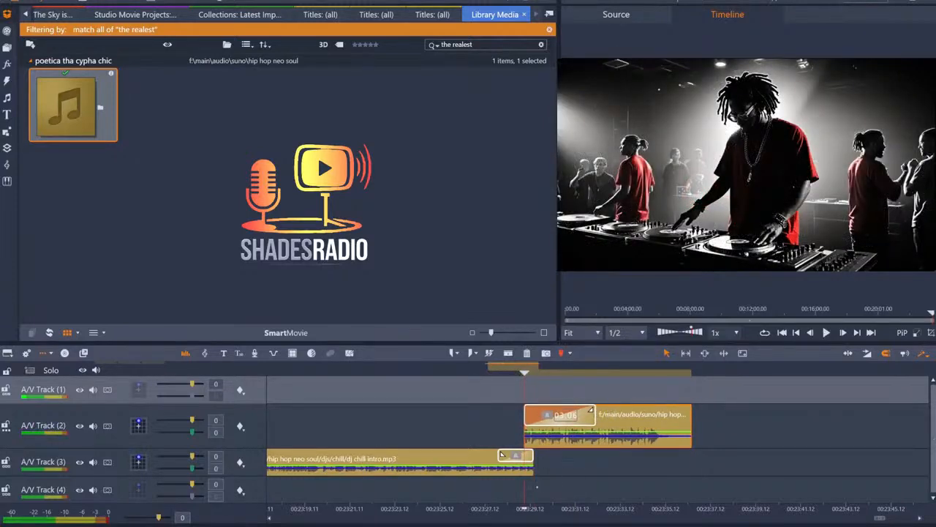
Nudge the A/V Track (2) clip slightly later to start at about 00:23:29, and play the transition from about 00:23:27.
scroll(501, 454, "down", 2)
scroll(497, 454, "up", 3)
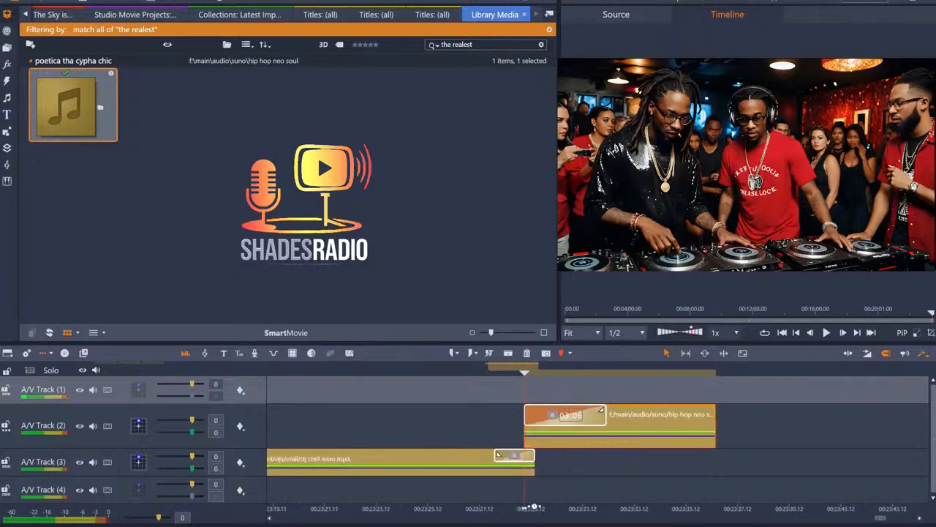
scroll(498, 454, "up", 3)
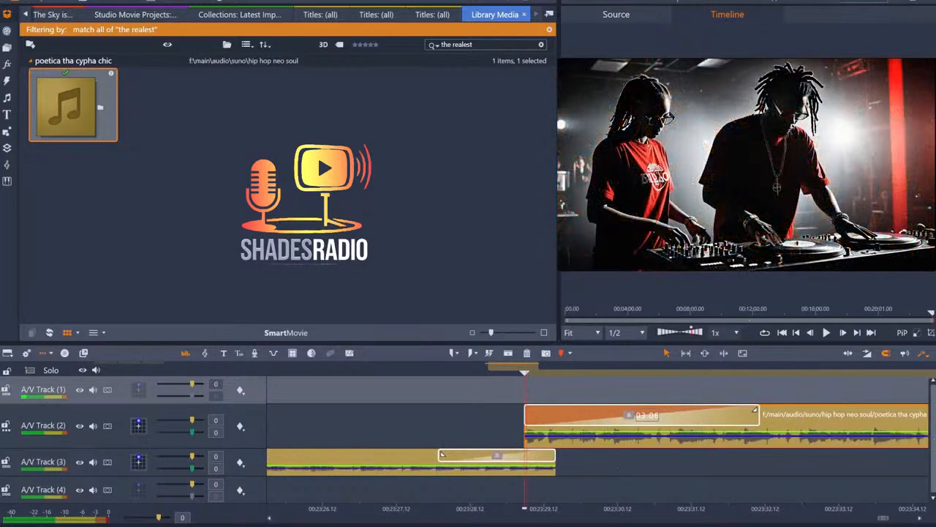
left_click_drag(788, 415, 801, 416)
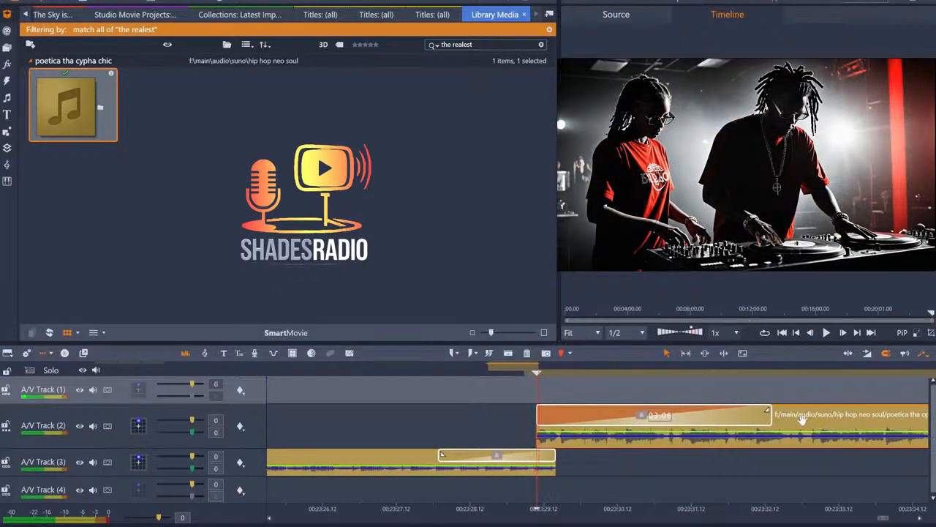
left_click(343, 371)
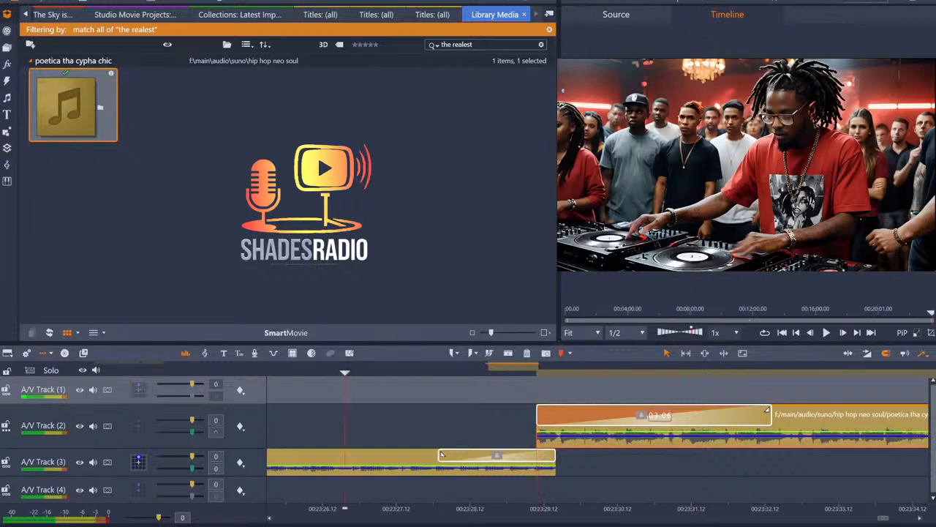
key("space")
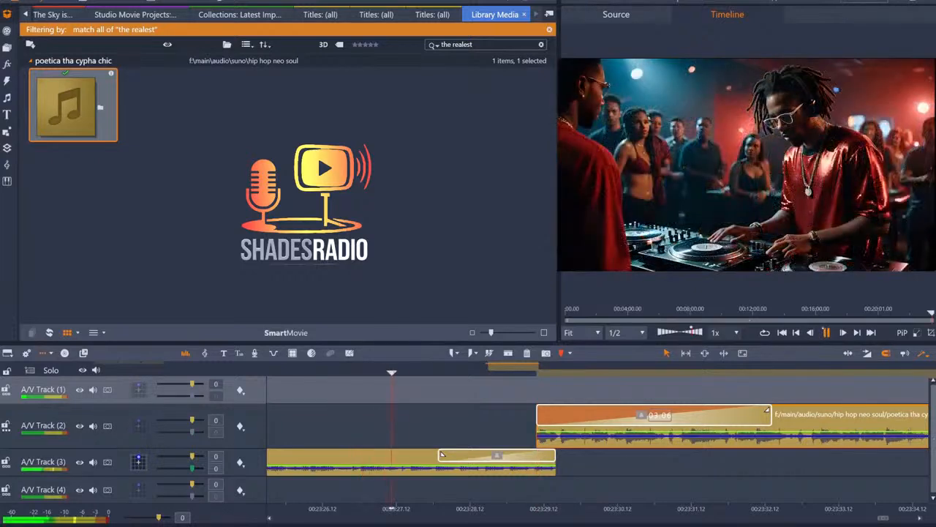